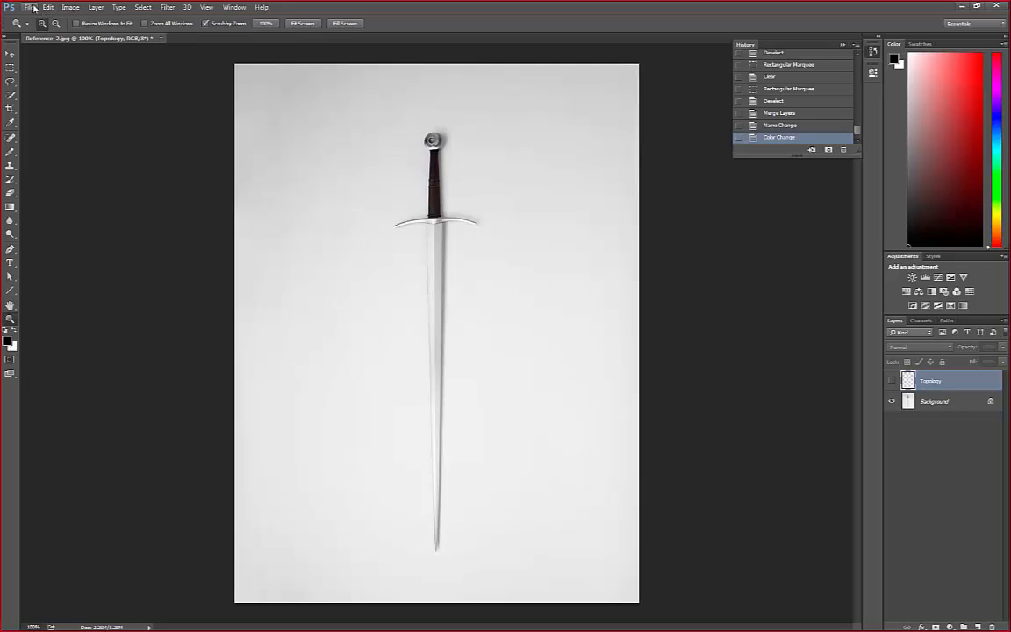
left_click(51, 8)
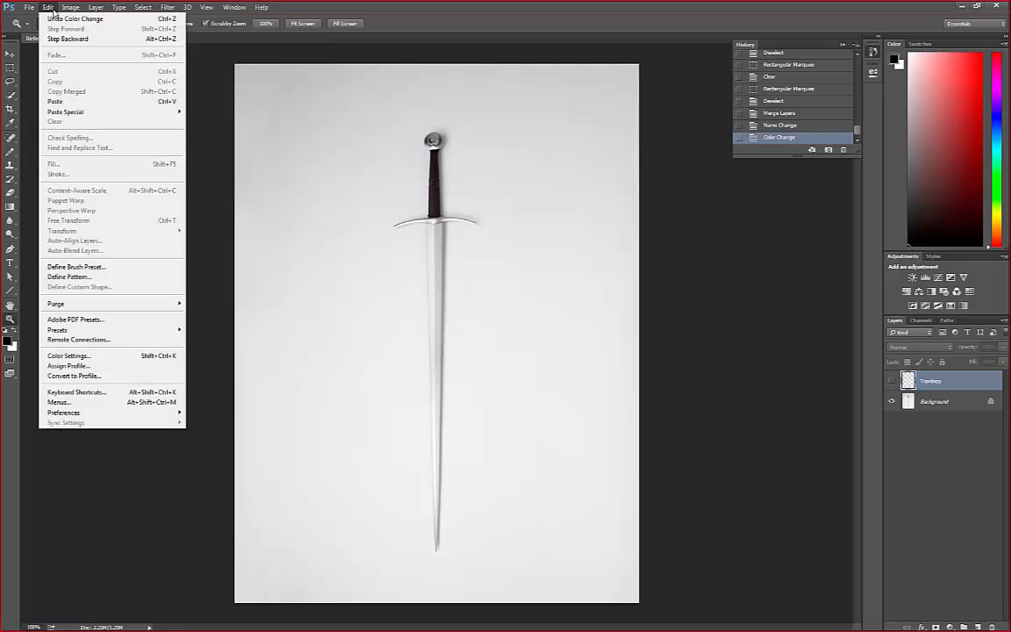
mouse_move(69, 10)
mouse_move(198, 19)
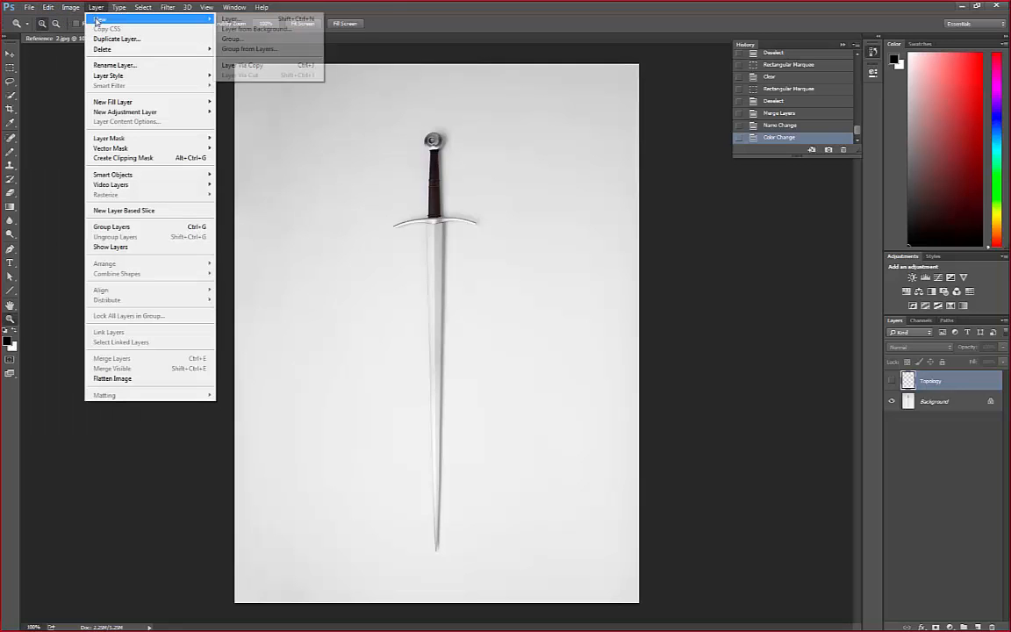
left_click(93, 9)
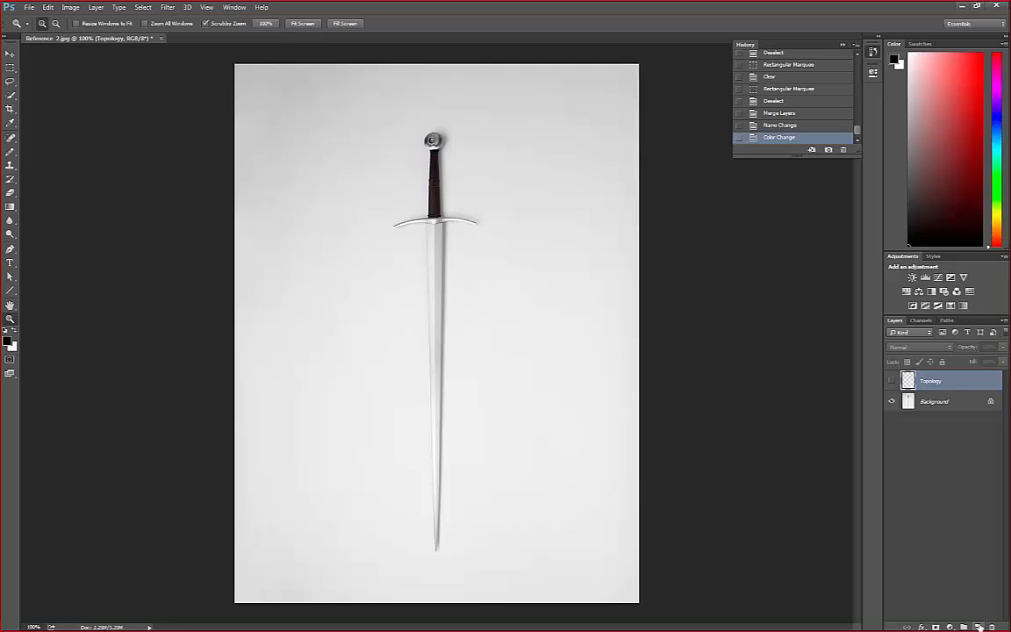
Add a new layer above the Topology layer and name it "Video Layer"
left_click(979, 626)
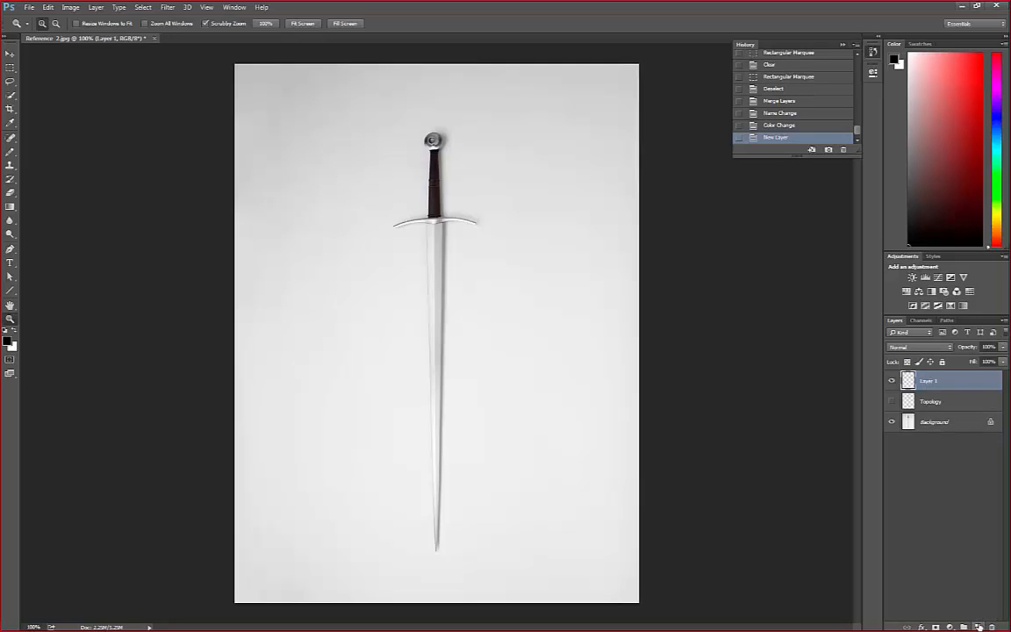
double_click(930, 380)
type("Video")
key("Return")
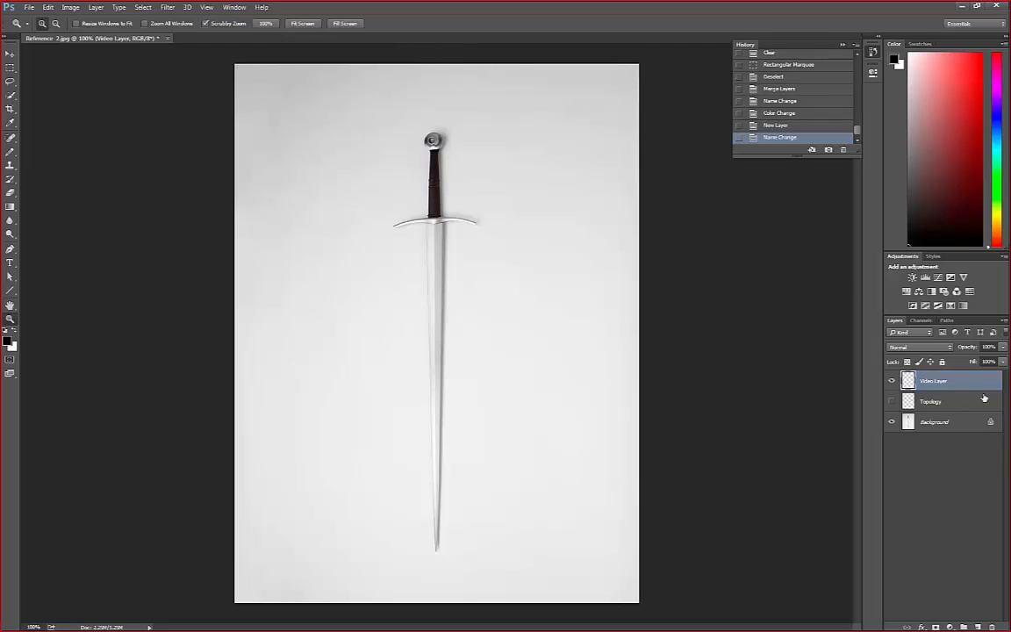
double_click(933, 381)
left_click(928, 403)
left_click(928, 383)
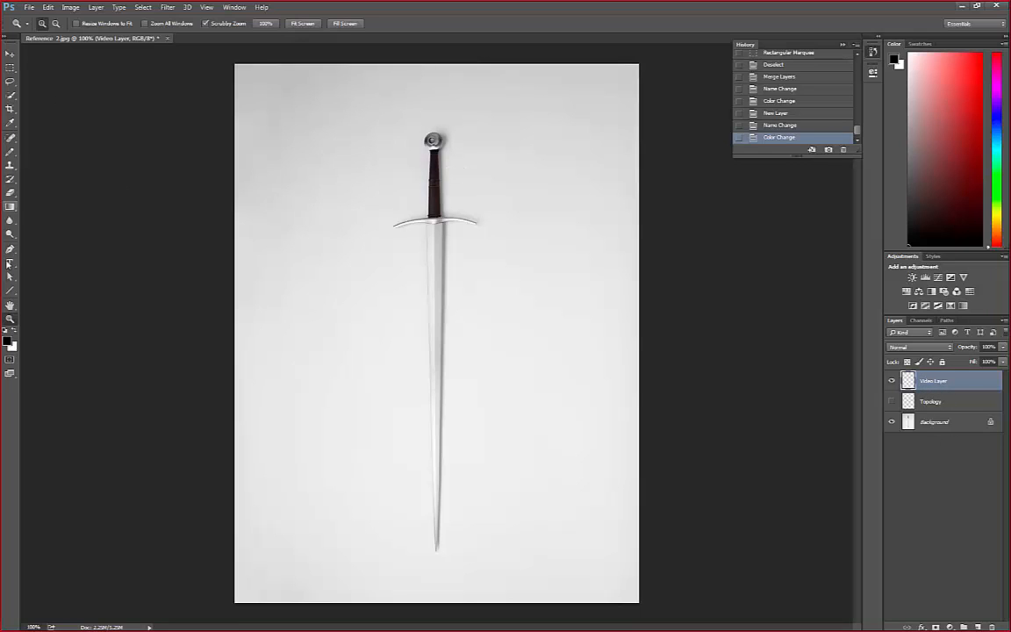
Activate the Line tool, try its Path and Pixels modes, and set it back to Shape mode
left_click(11, 291)
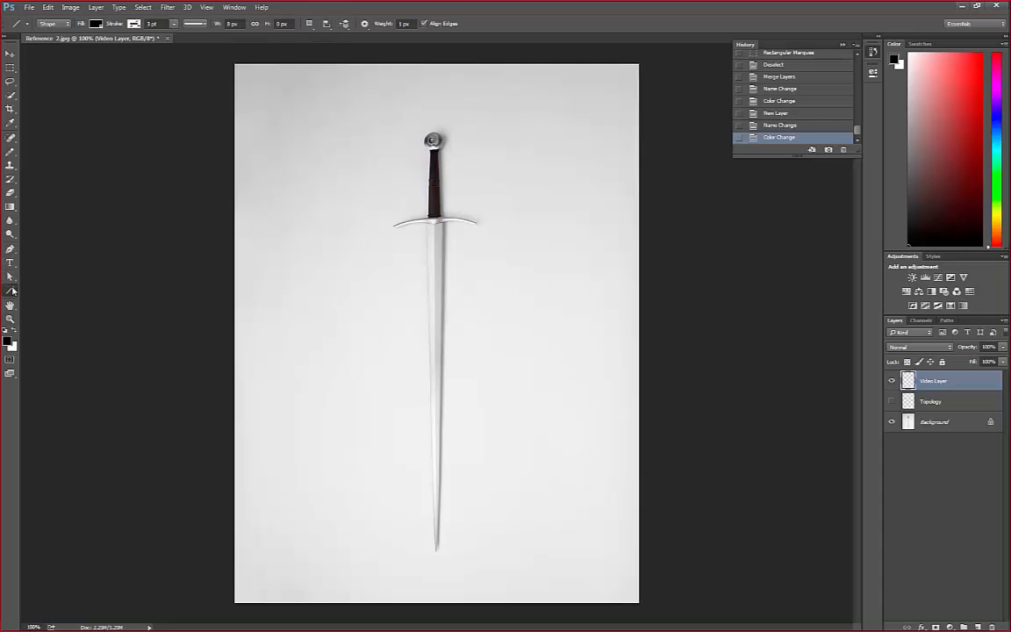
left_click(45, 23)
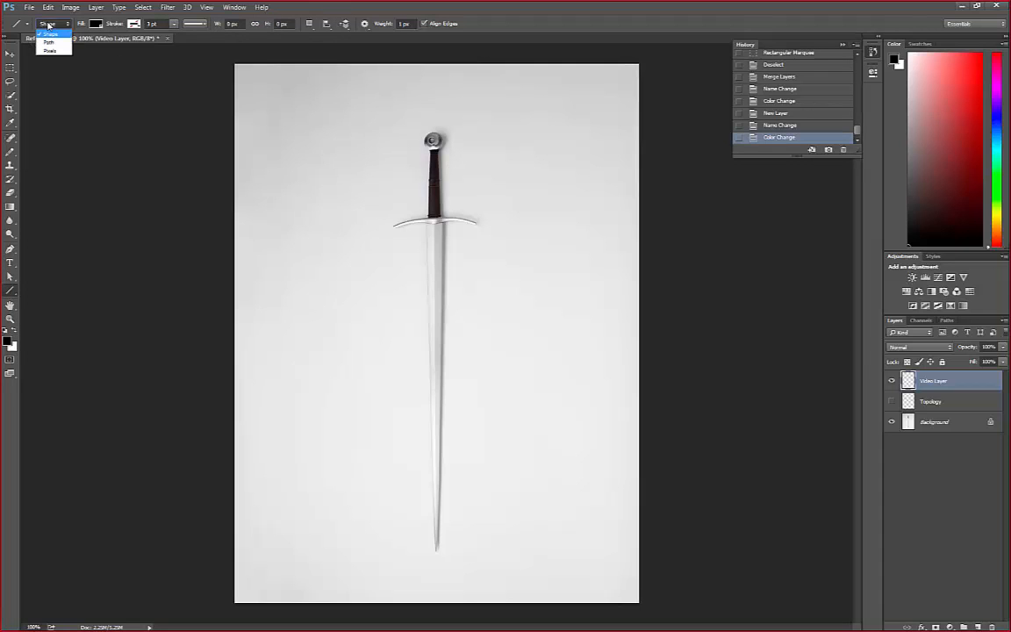
left_click(50, 25)
left_click(50, 24)
left_click(49, 42)
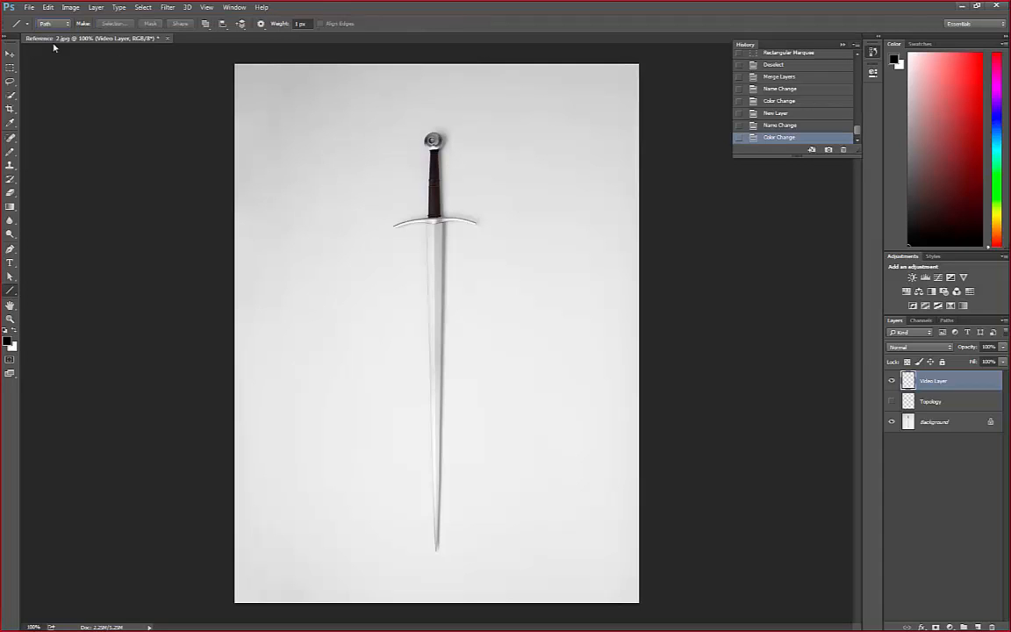
left_click(49, 23)
left_click(54, 50)
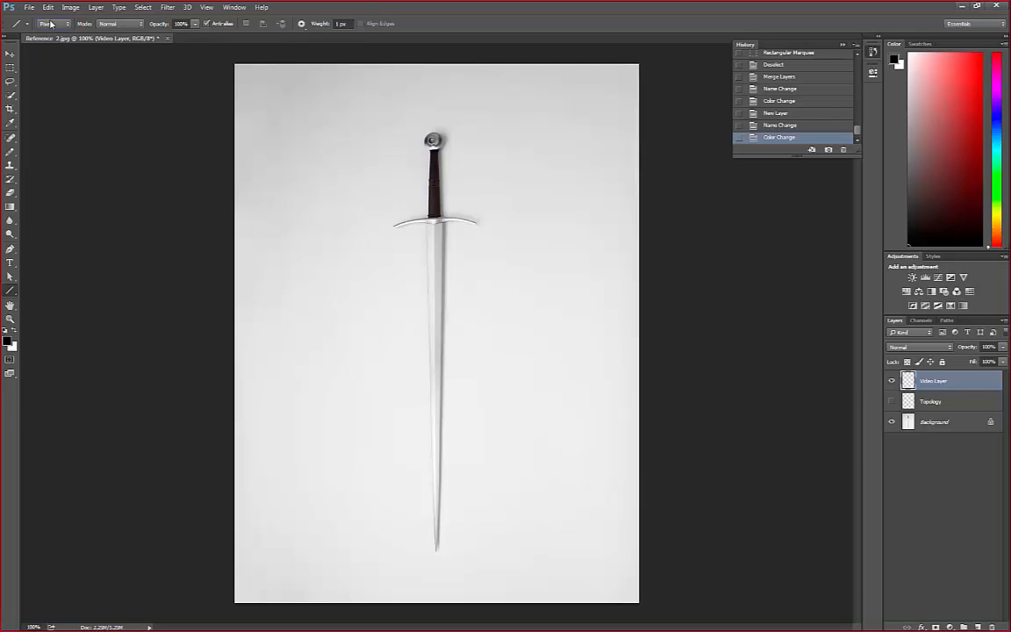
left_click(47, 24)
left_click(50, 34)
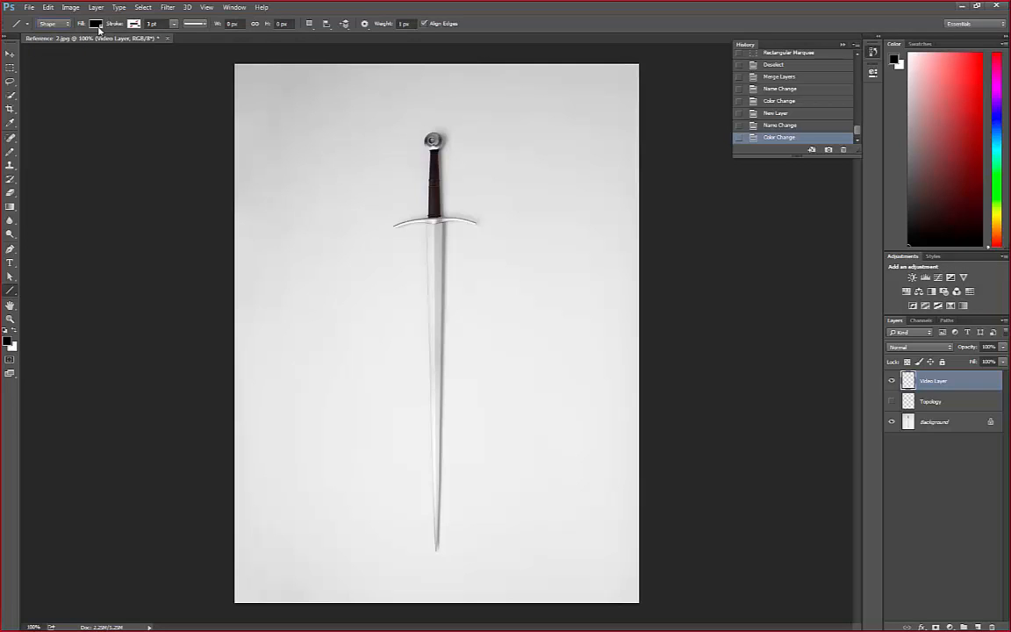
left_click(151, 24)
key("Return")
left_click(233, 24)
left_click_drag(426, 223, 437, 551)
key("ctrl+z")
Set the Line tool's stroke width to 20 pt and test it with a near-vertical line beside the sword
left_click(152, 24)
type("20")
key("Return")
left_click_drag(415, 154, 416, 566)
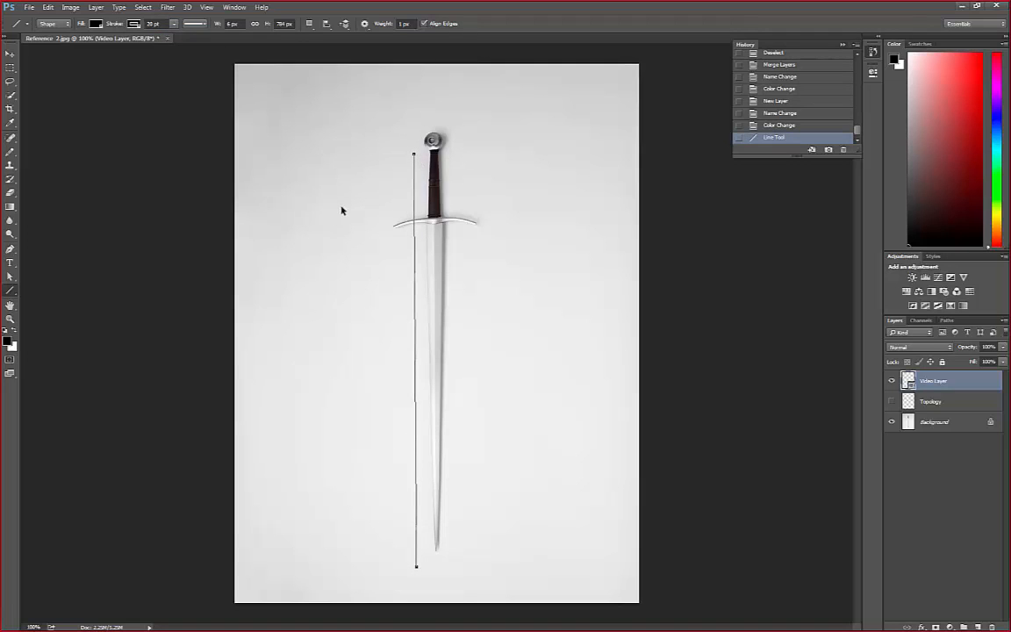
key("ctrl+z")
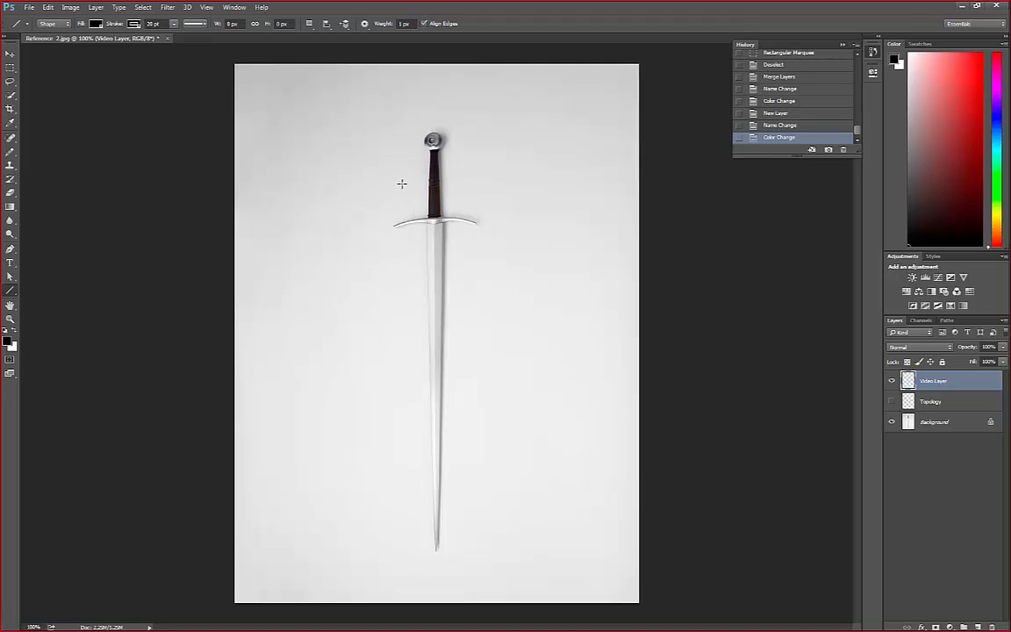
Draw a slanted line left of the blade on the Video Layer, about 44 px wide and 708 px tall
left_click_drag(399, 178, 422, 550)
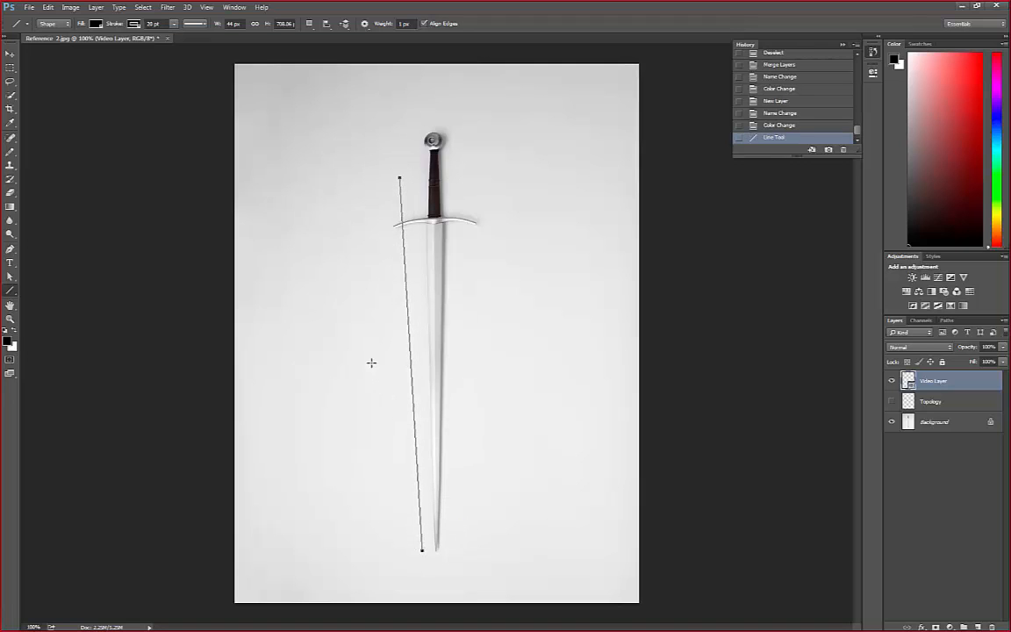
key("Return")
left_click(205, 24)
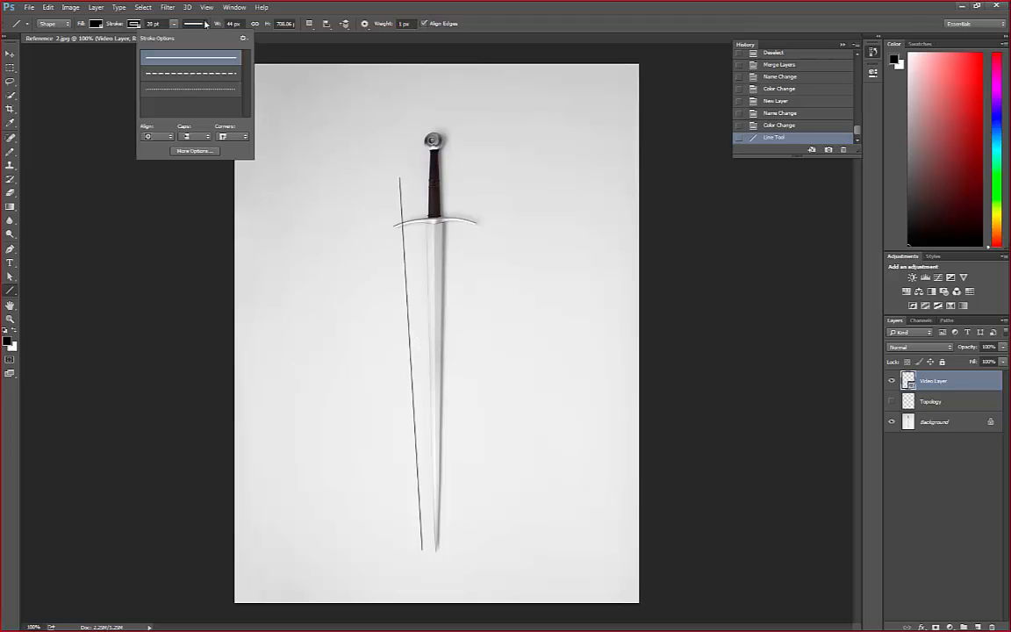
left_click(206, 24)
Try rasterizing the Video Layer, and undo it
right_click(939, 382)
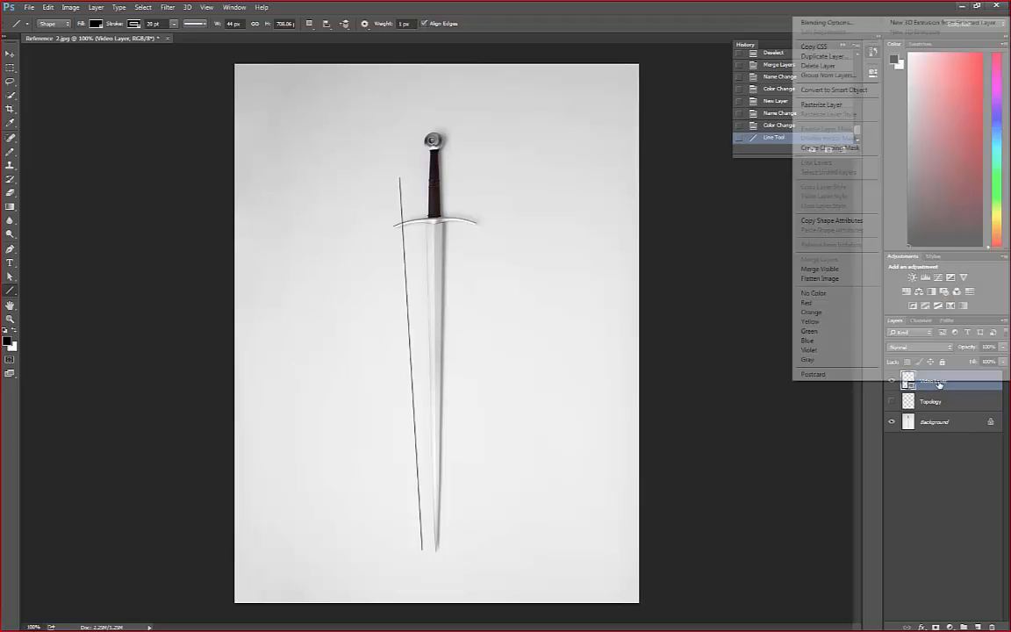
left_click(823, 104)
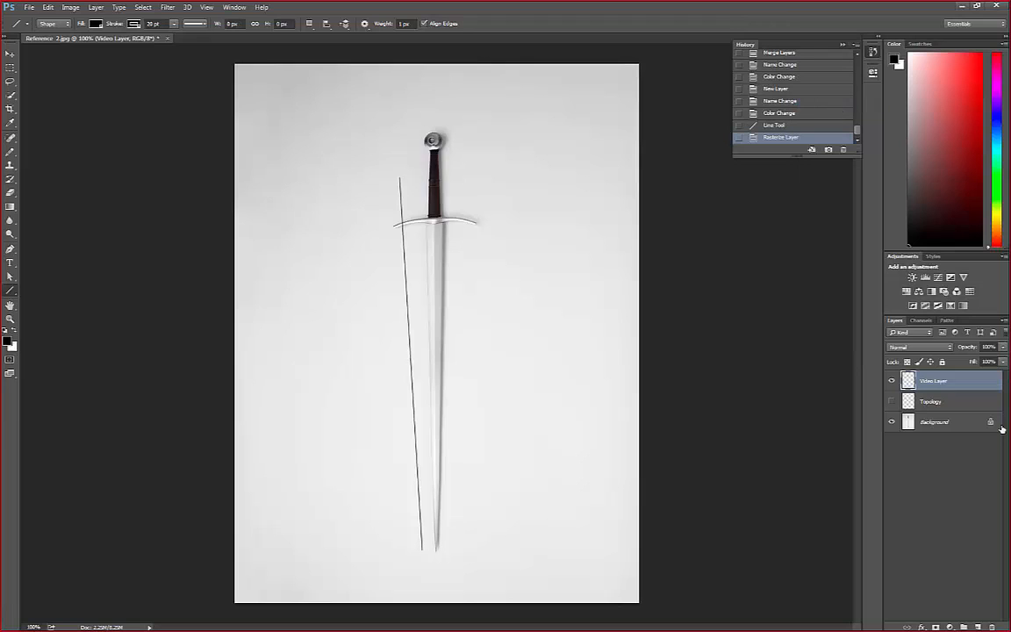
key("ctrl+z")
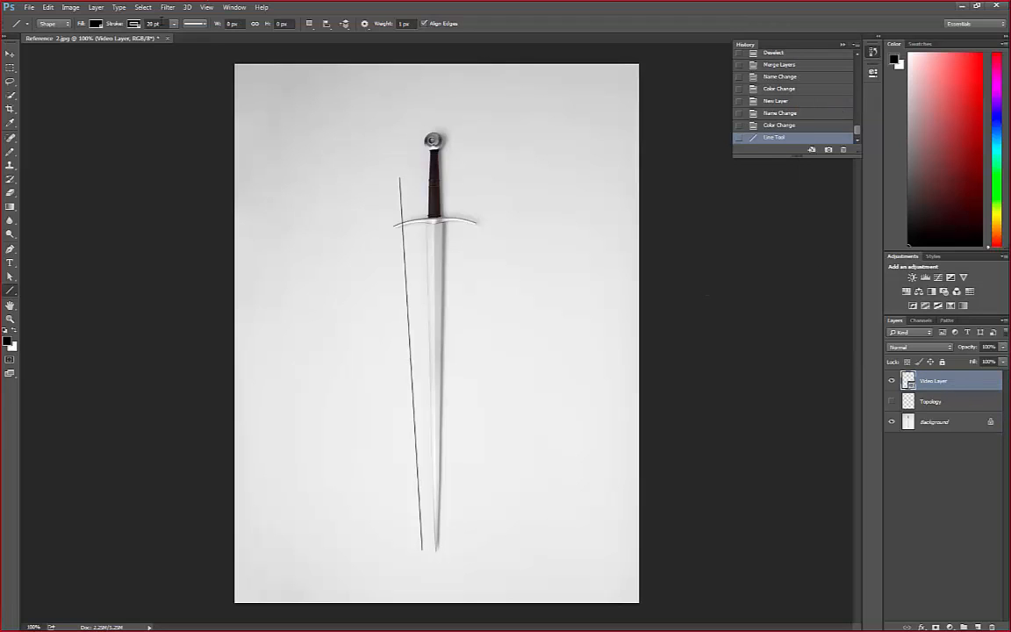
Set the stroke width to 3 pt and draw a second near-vertical line farther left of the sword
left_click(232, 24)
left_click(151, 23)
left_click_drag(155, 24, 151, 24)
type("3")
key("Tab")
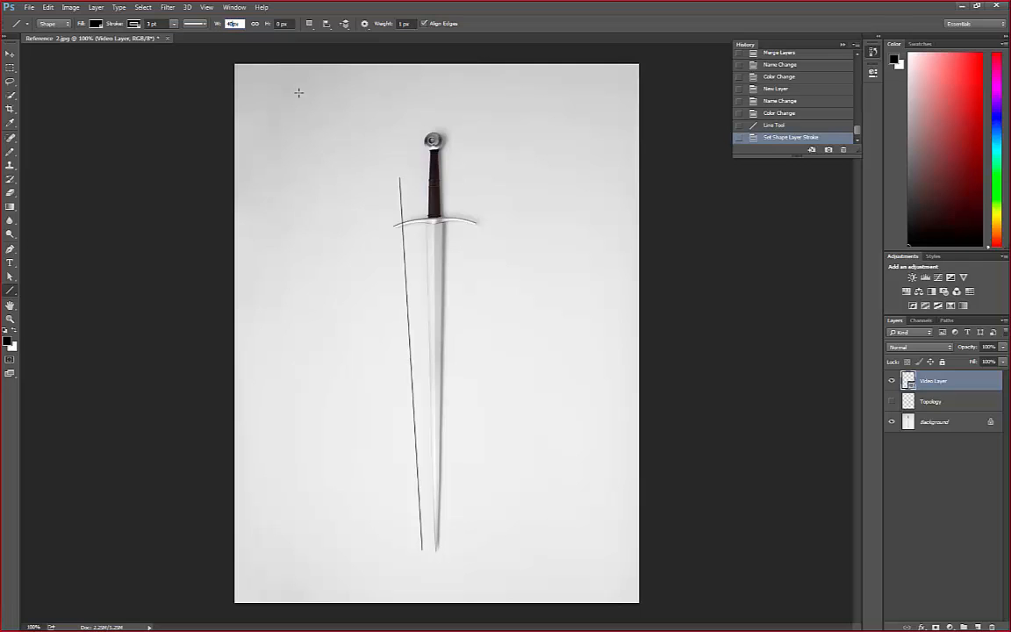
left_click_drag(359, 184, 369, 568)
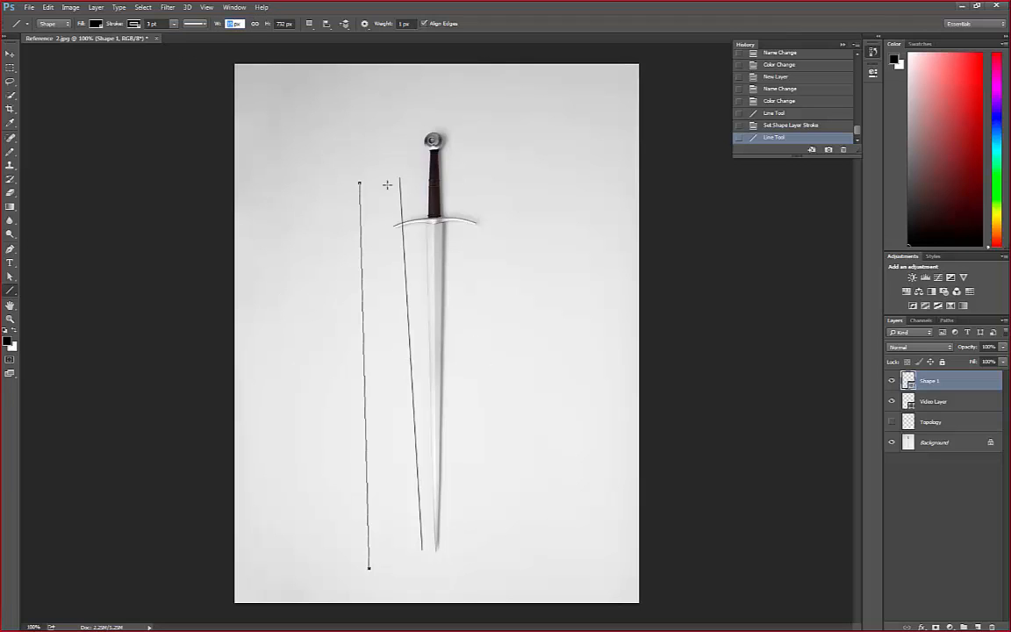
Delete the two test line layers, Shape 1 and Video Layer
left_click(9, 67)
left_click(960, 403)
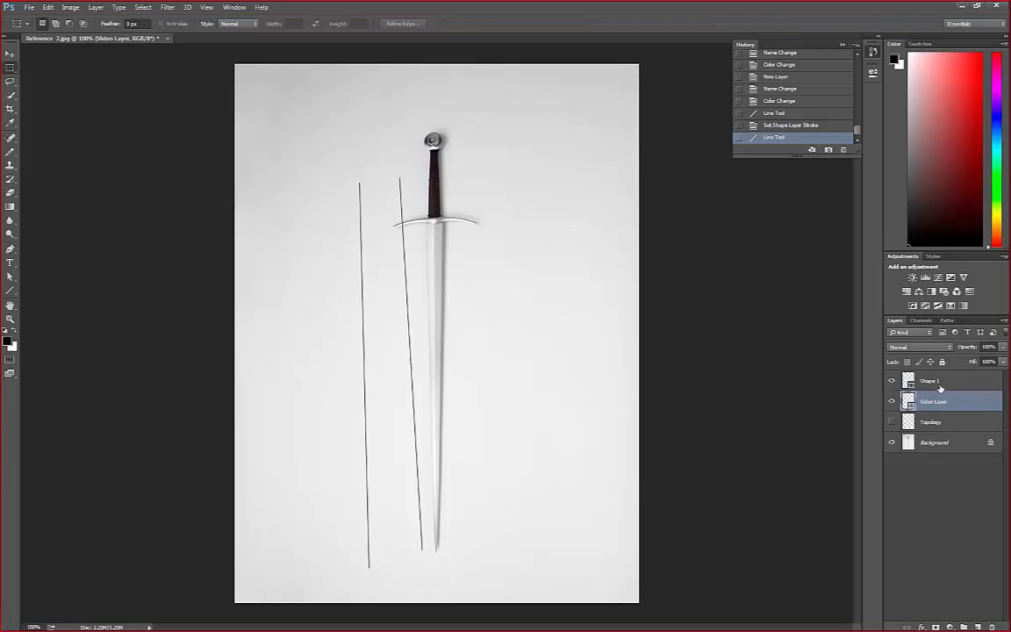
left_click(942, 385, "shift")
key("Delete")
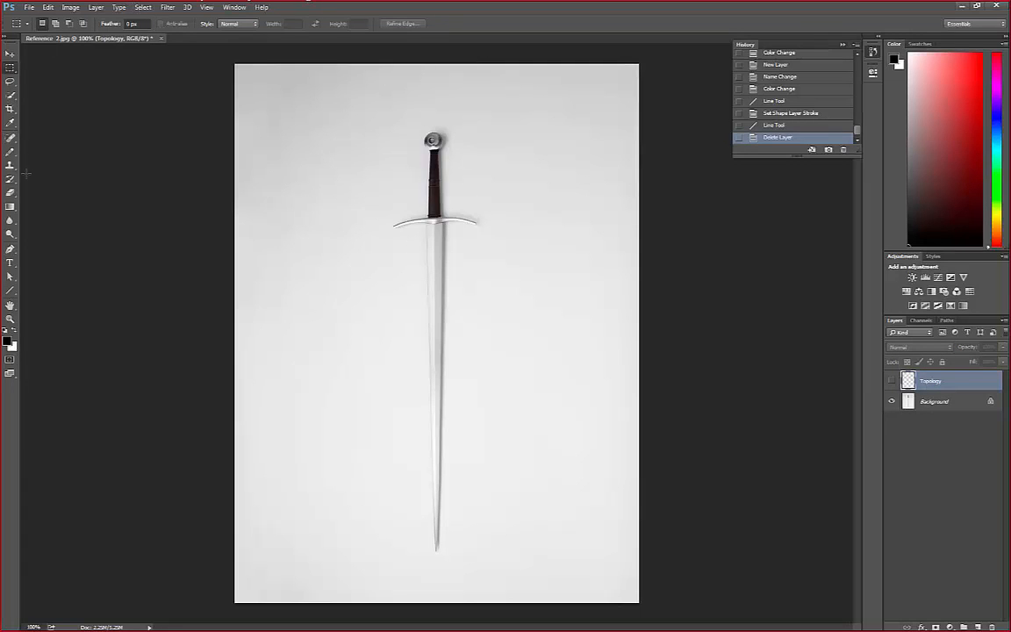
Draw a line about 5.28 cm long along the blade's left edge, from the crossguard to the tip
left_click(10, 290)
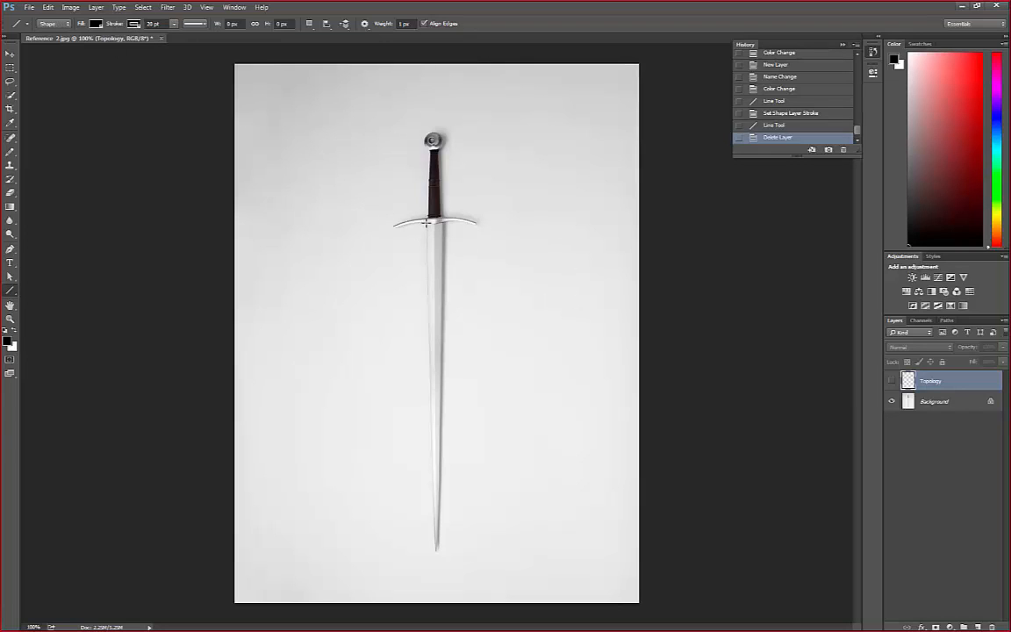
left_click_drag(426, 227, 436, 550)
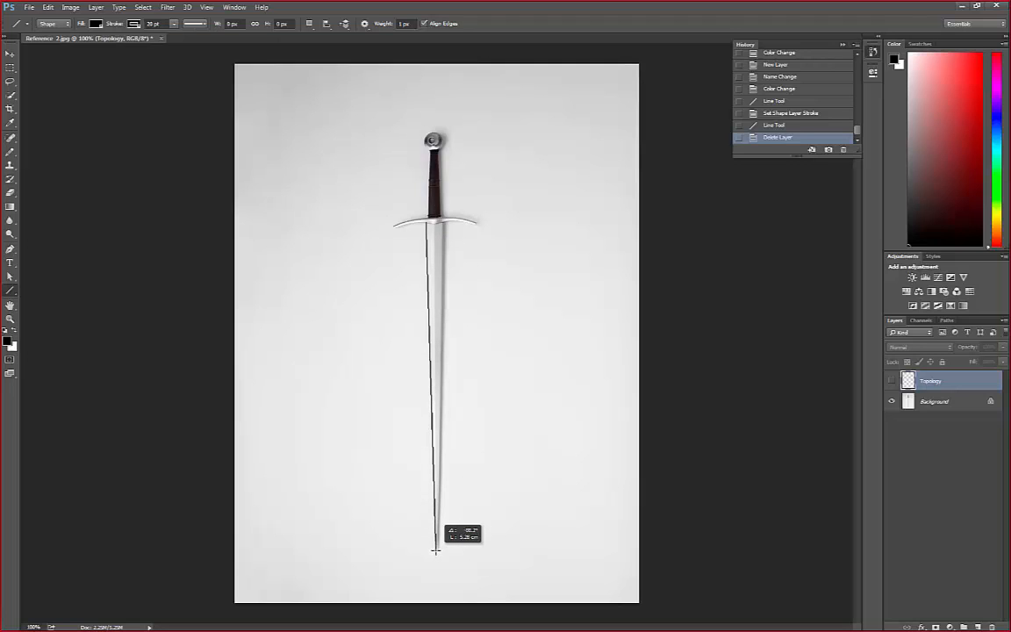
left_click_drag(436, 550, 436, 551)
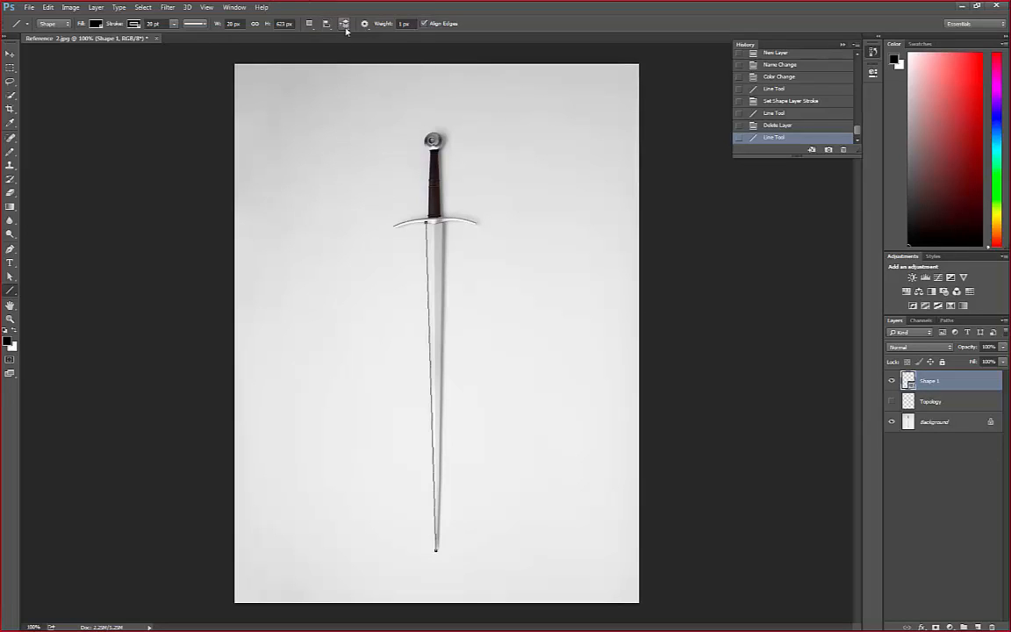
Set the path operation to Combine Shapes and trace the blade's right edge, centre ridge and top edge in the same shape layer
left_click(310, 24)
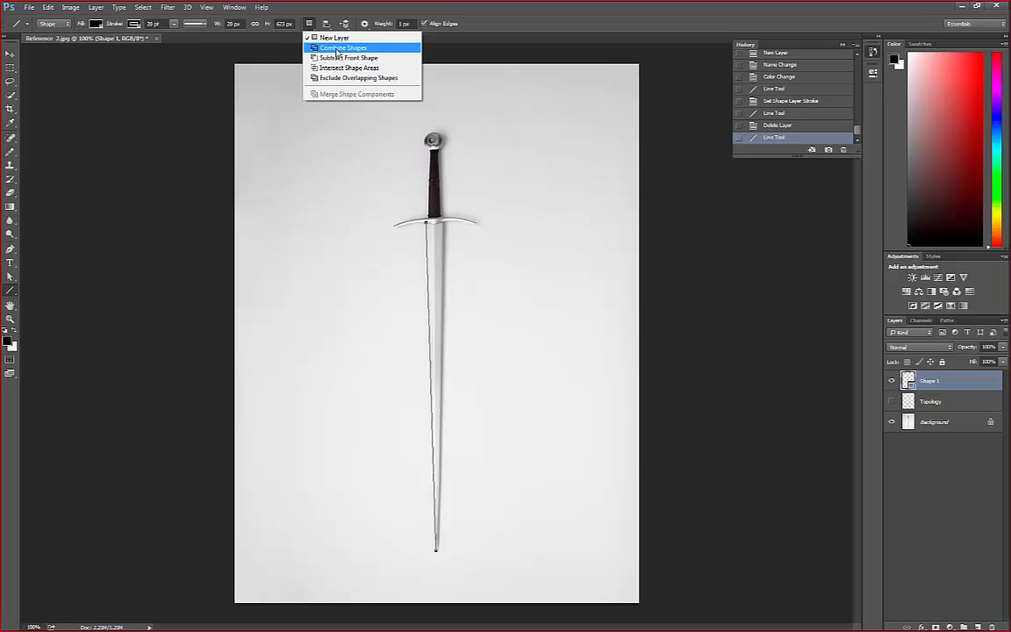
left_click(336, 48)
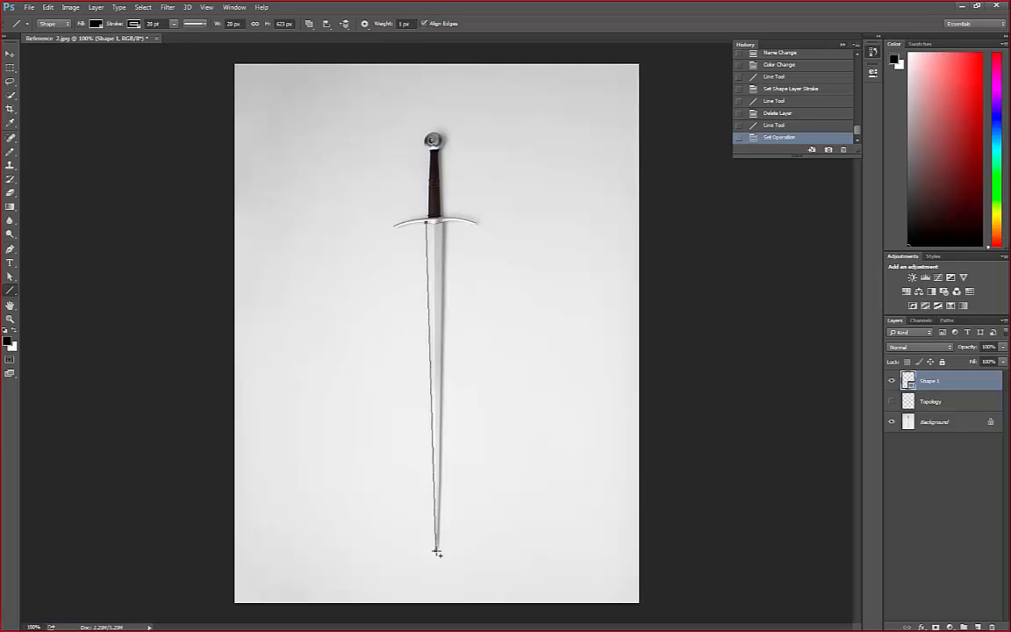
left_click_drag(437, 552, 447, 226)
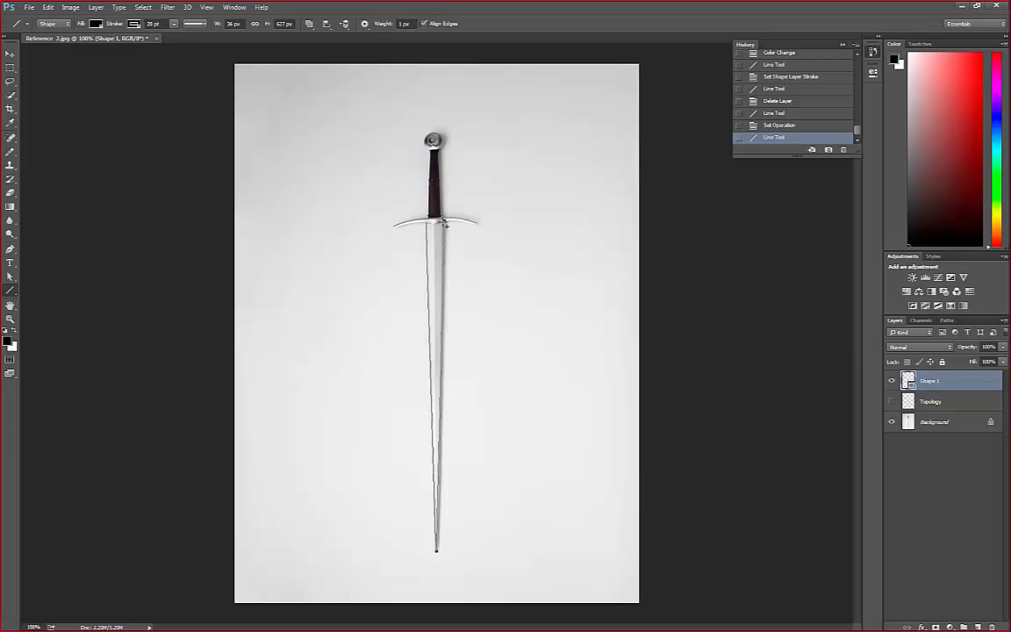
mouse_move(447, 224)
left_mouse_down()
mouse_move(426, 223)
mouse_move(451, 576)
mouse_move(436, 549)
left_mouse_up()
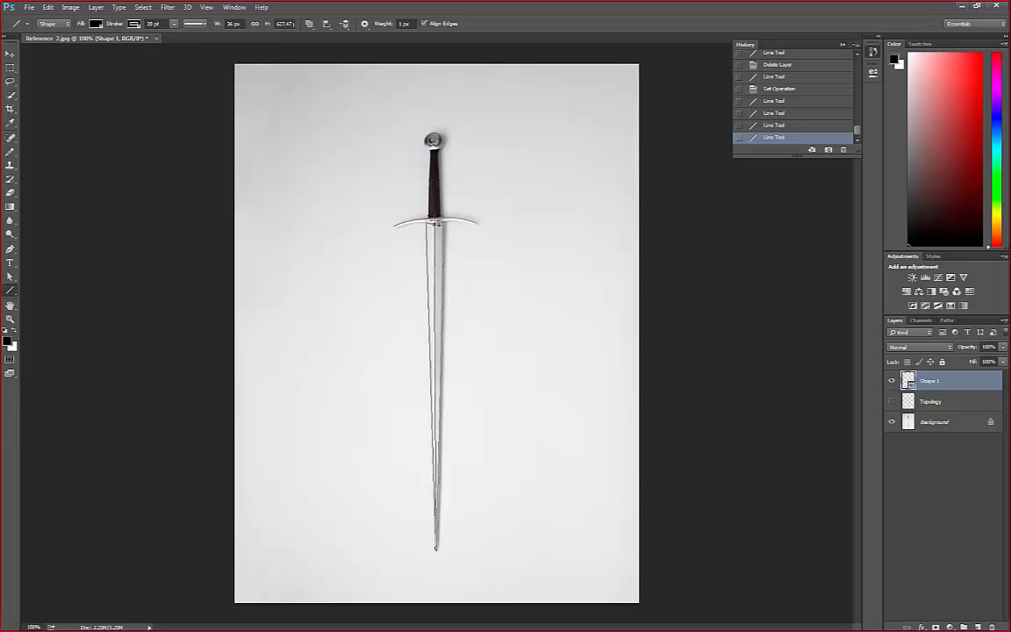
left_click_drag(436, 223, 438, 228)
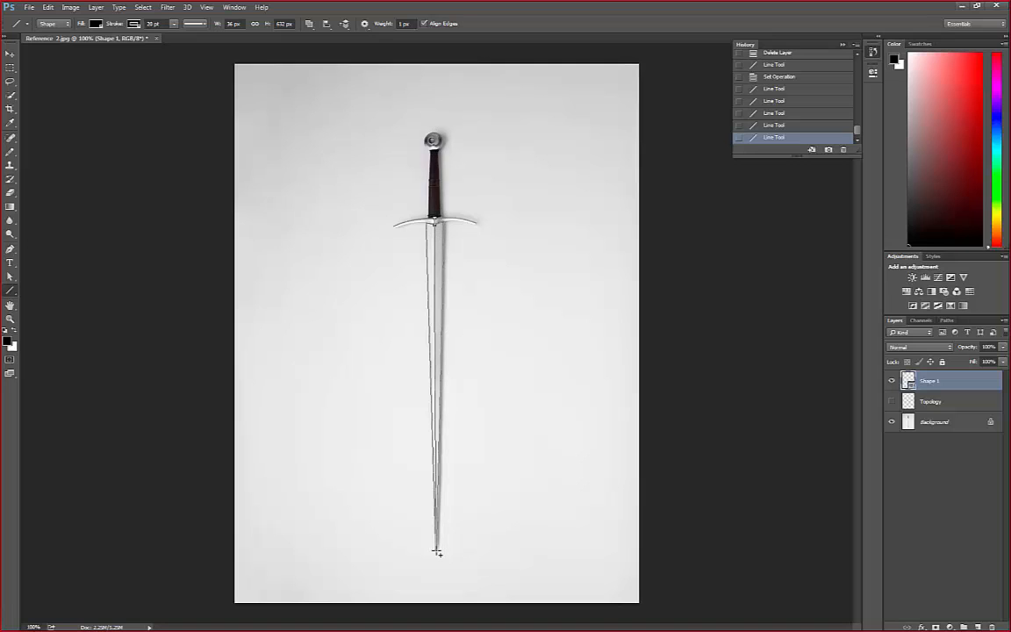
Remove the misplaced vertical line through the handle and draw lines crossing the round pommel through its centre
left_click_drag(437, 552, 434, 135)
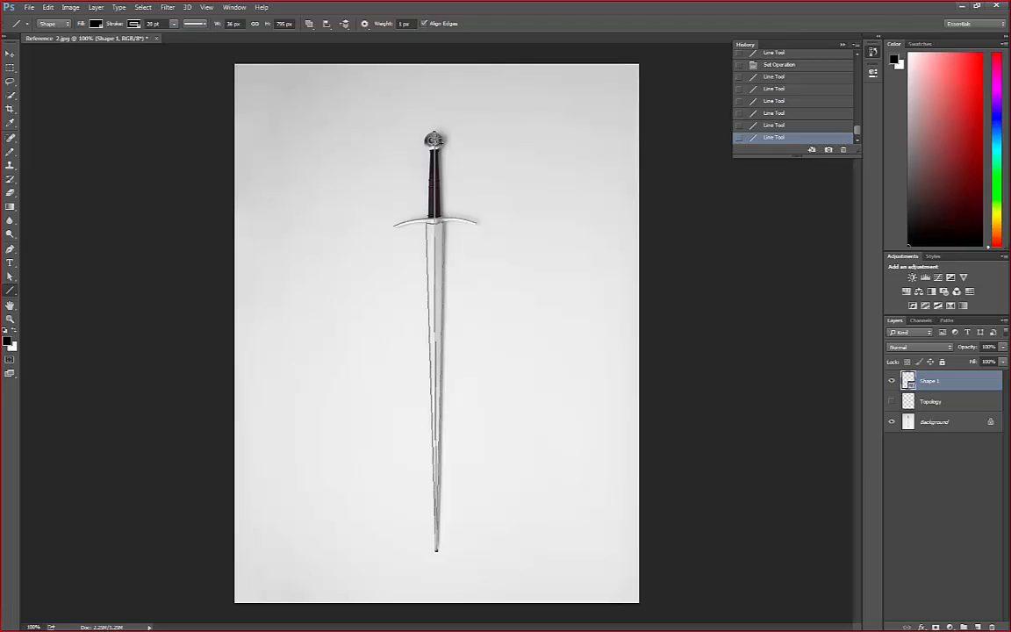
key("Delete")
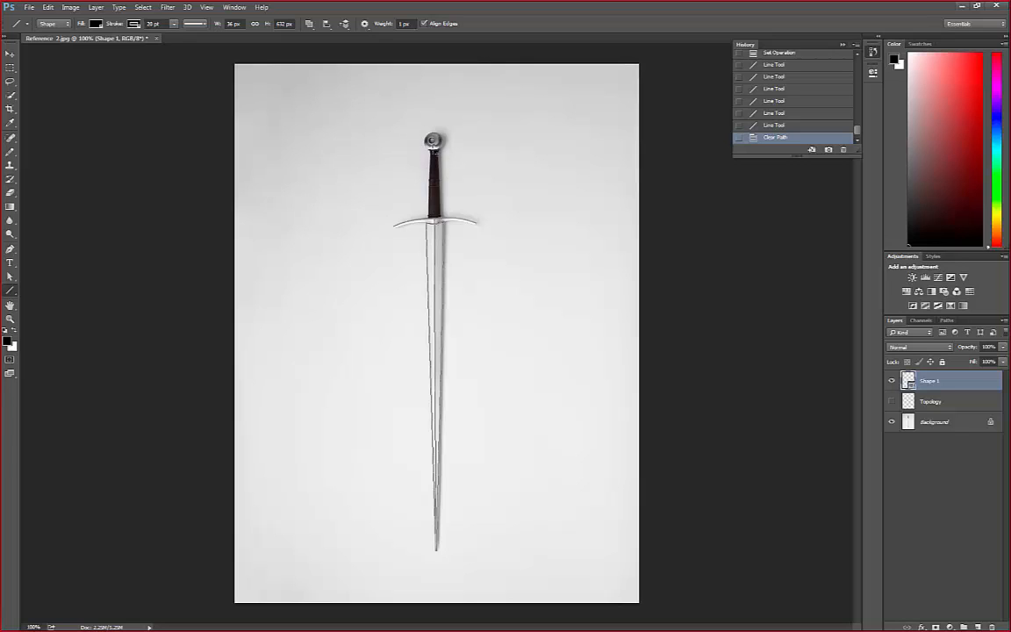
left_click_drag(432, 139, 435, 130)
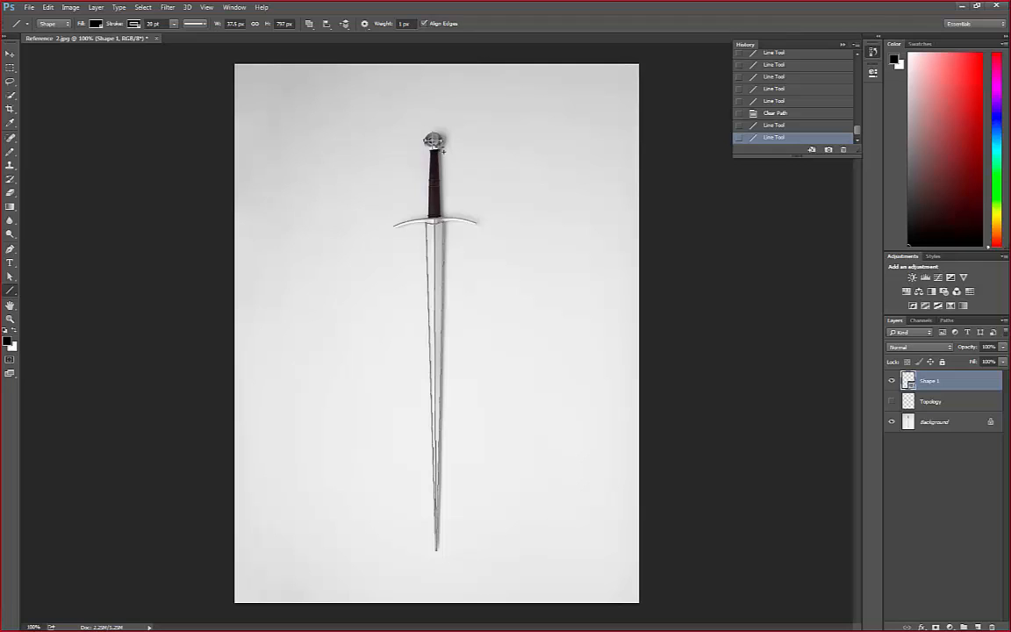
mouse_move(432, 140)
left_mouse_down()
mouse_move(426, 133)
mouse_move(436, 137)
left_mouse_up()
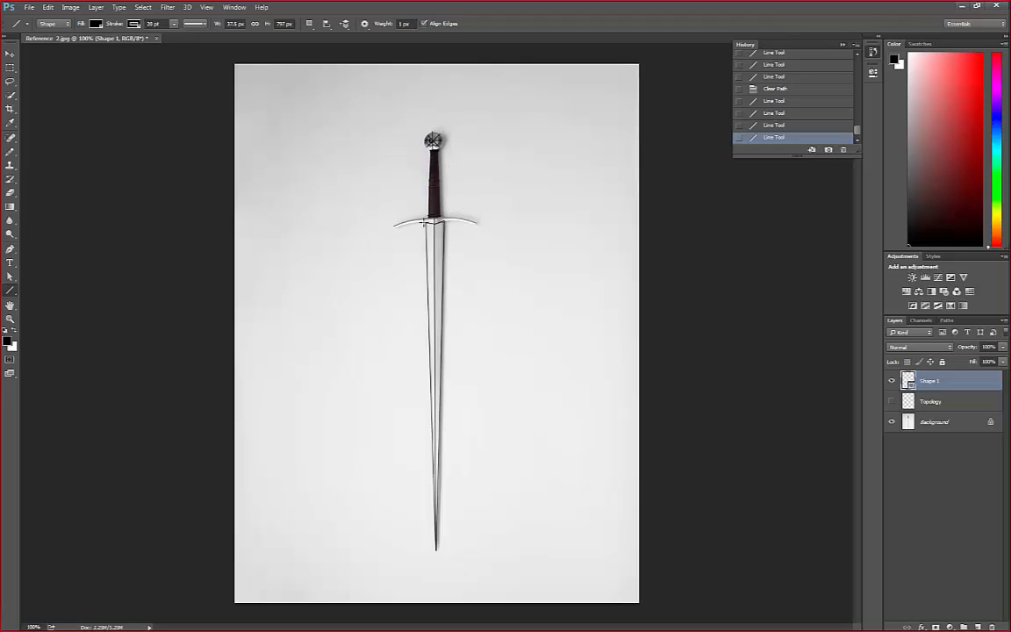
Draw lines along the upper and lower edges of the left crossguard arm, from the blade out to the tip
mouse_move(427, 215)
left_mouse_down()
mouse_move(436, 224)
mouse_move(391, 229)
mouse_move(427, 223)
left_mouse_up()
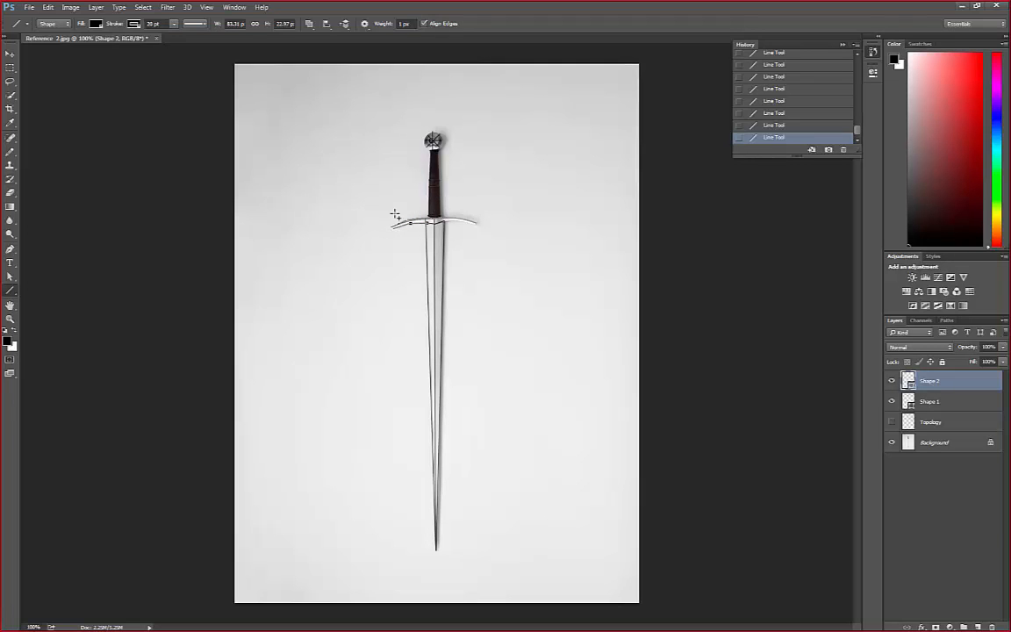
left_click(10, 317)
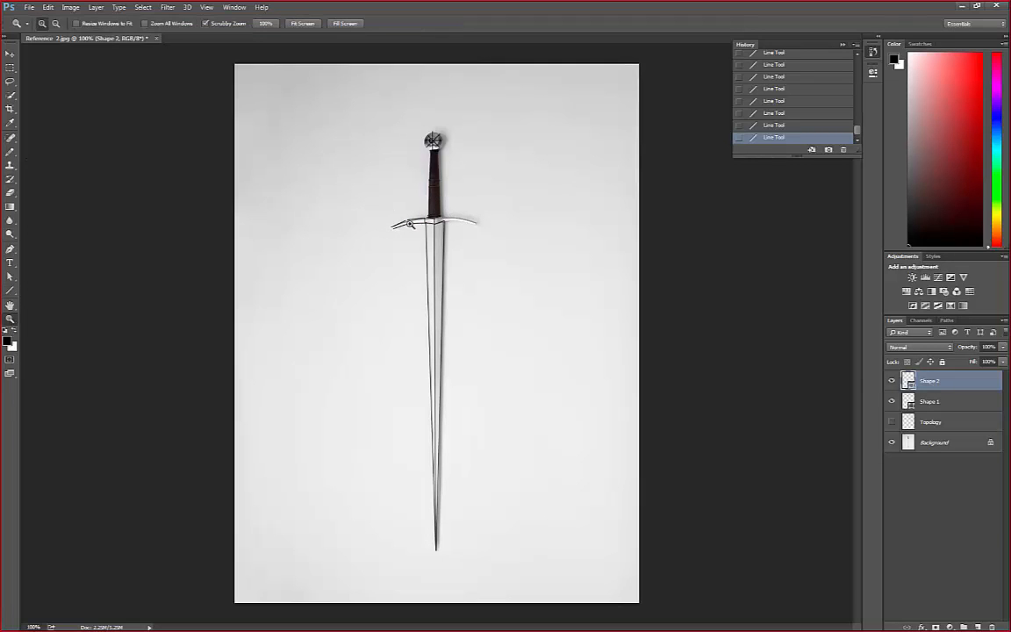
left_click(409, 223)
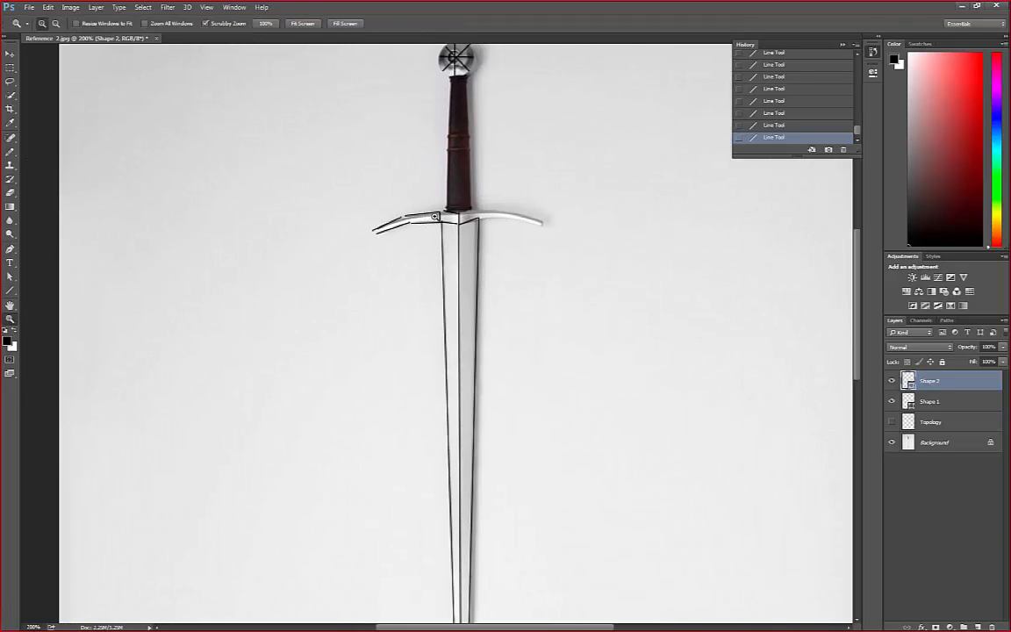
key("alt")
key("alt")
key("alt")
key("alt")
key("alt")
left_click(425, 224, "alt")
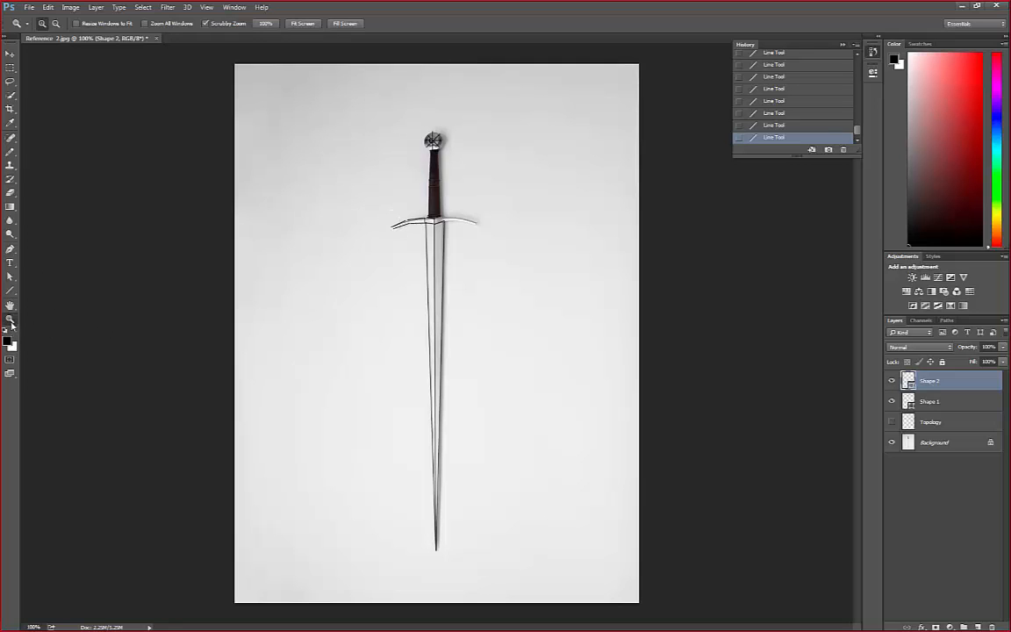
left_click(426, 215)
left_click(415, 218)
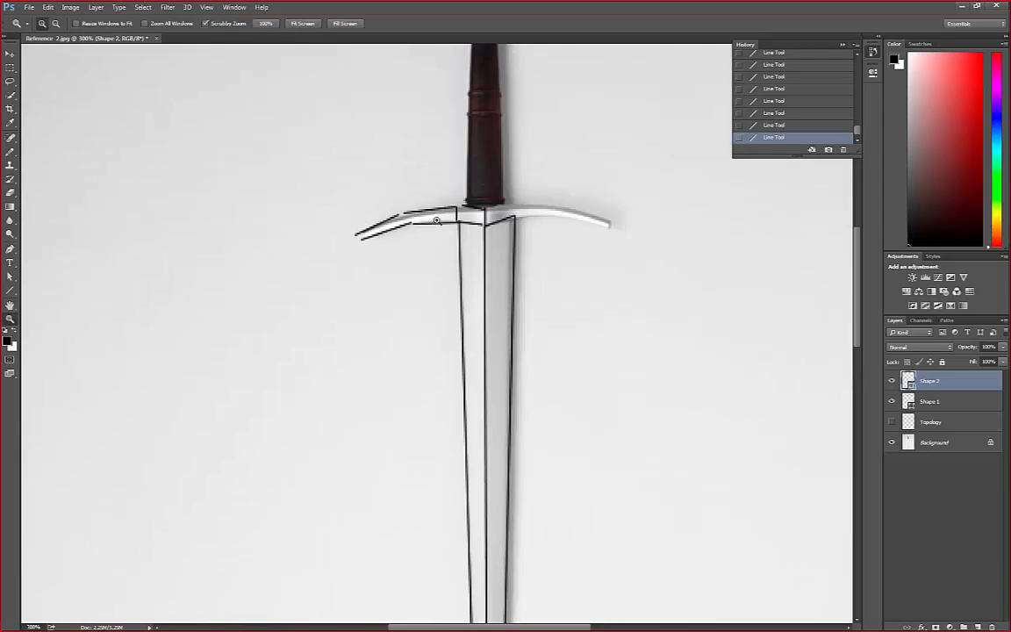
left_click(437, 219, "alt")
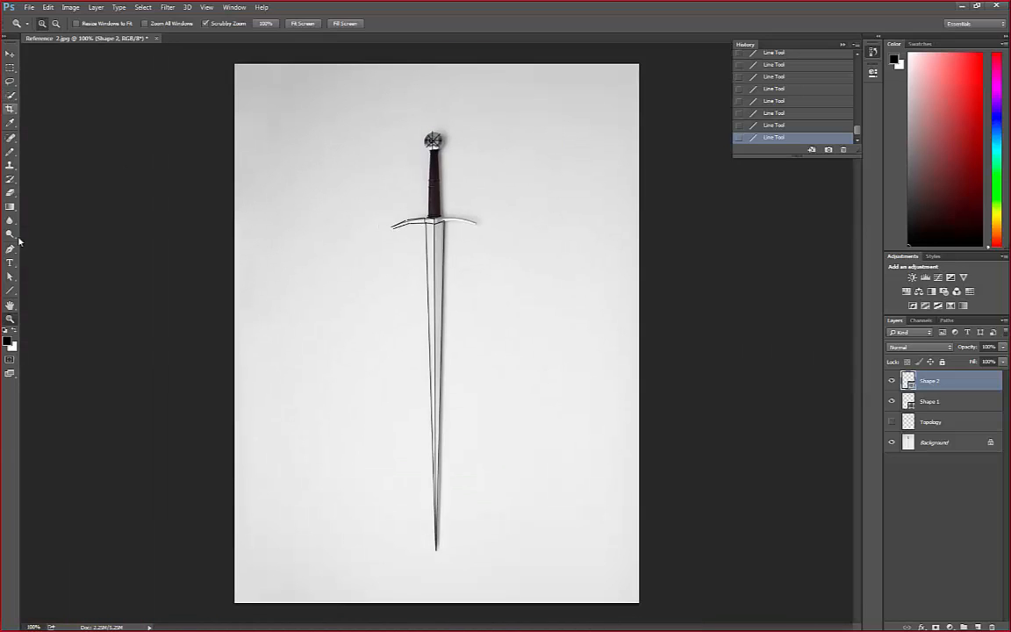
Draw short lines across the left crossguard arm's bend and tip, and a line about 12 px long along the top edge to the centre
left_click(10, 290)
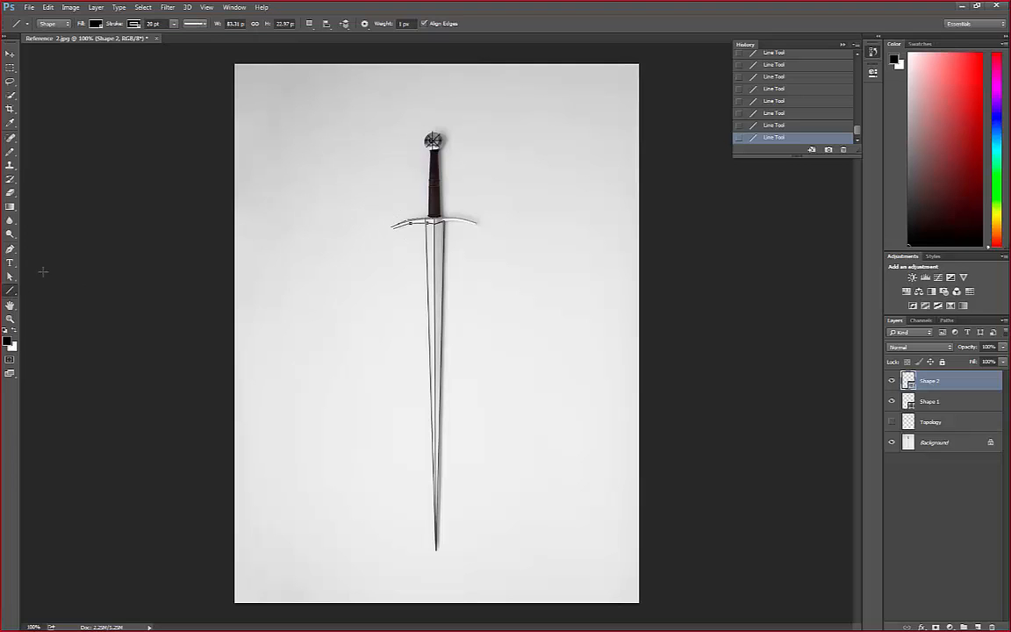
key("z")
left_click(408, 222)
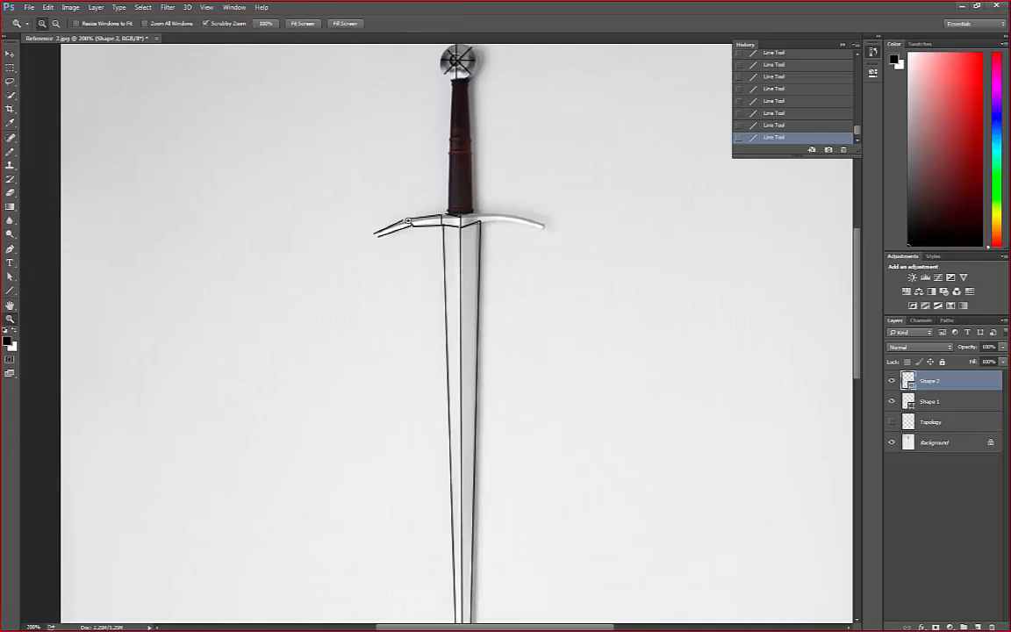
left_click(408, 221)
left_click(10, 291)
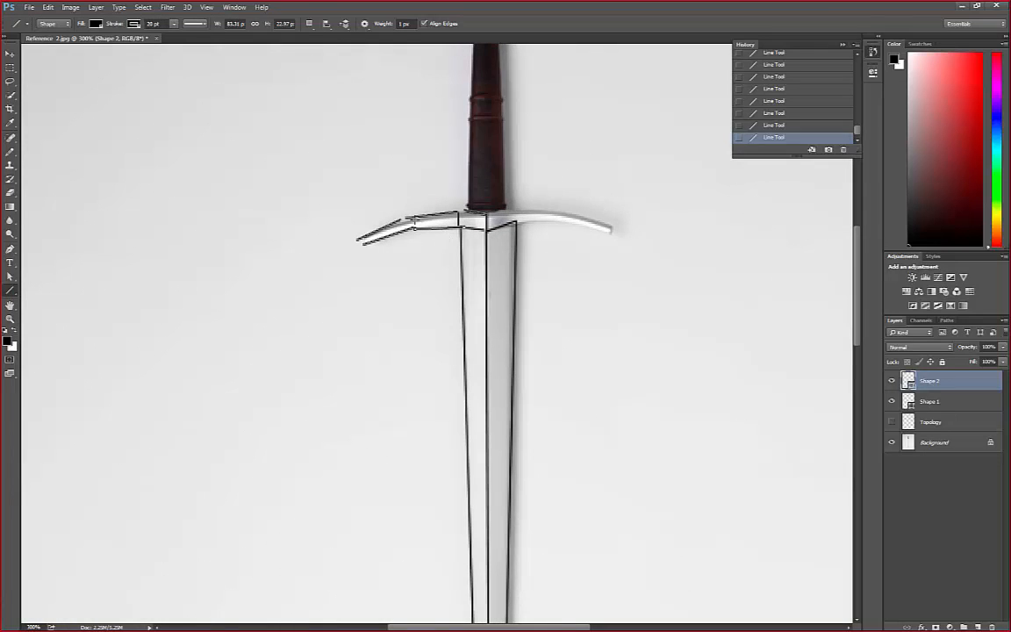
left_click_drag(412, 226, 364, 247)
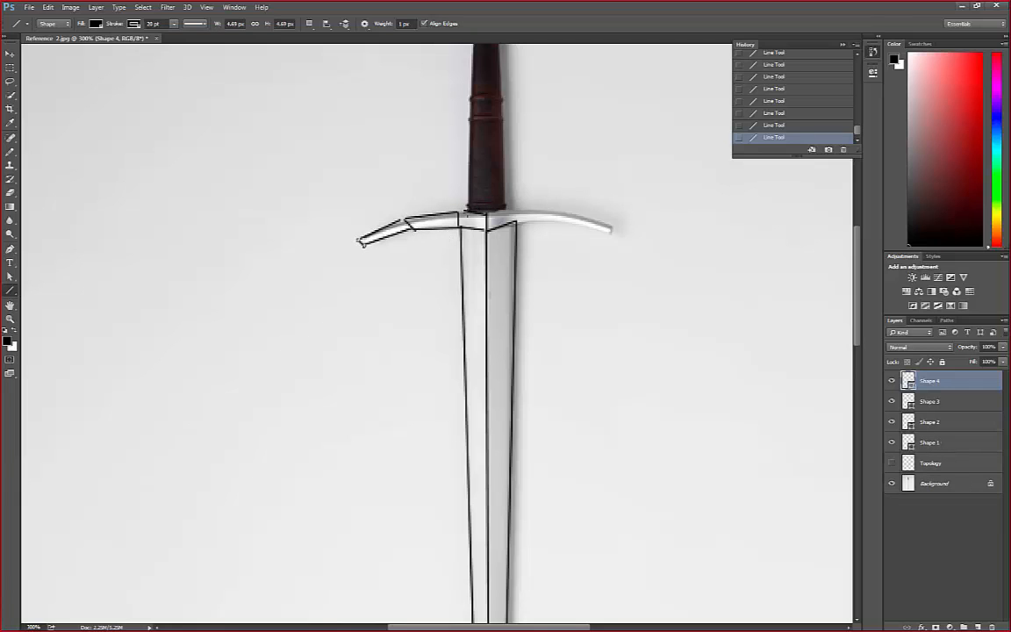
left_click_drag(458, 213, 481, 212)
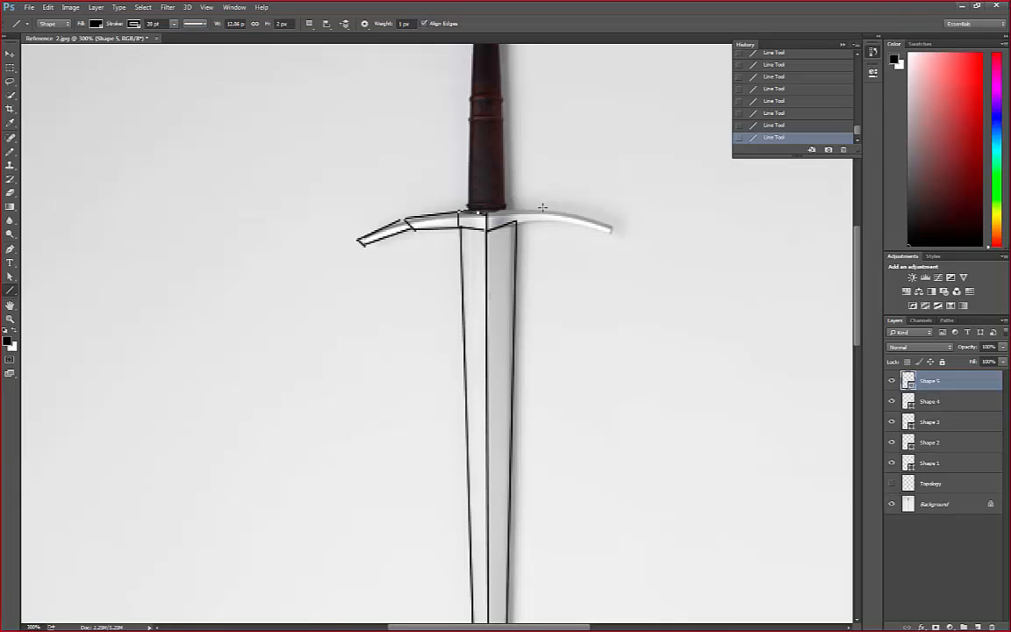
Merge the shape layers Shape 1 to Shape 5 into one layer and rasterize it
left_click(930, 465, "shift")
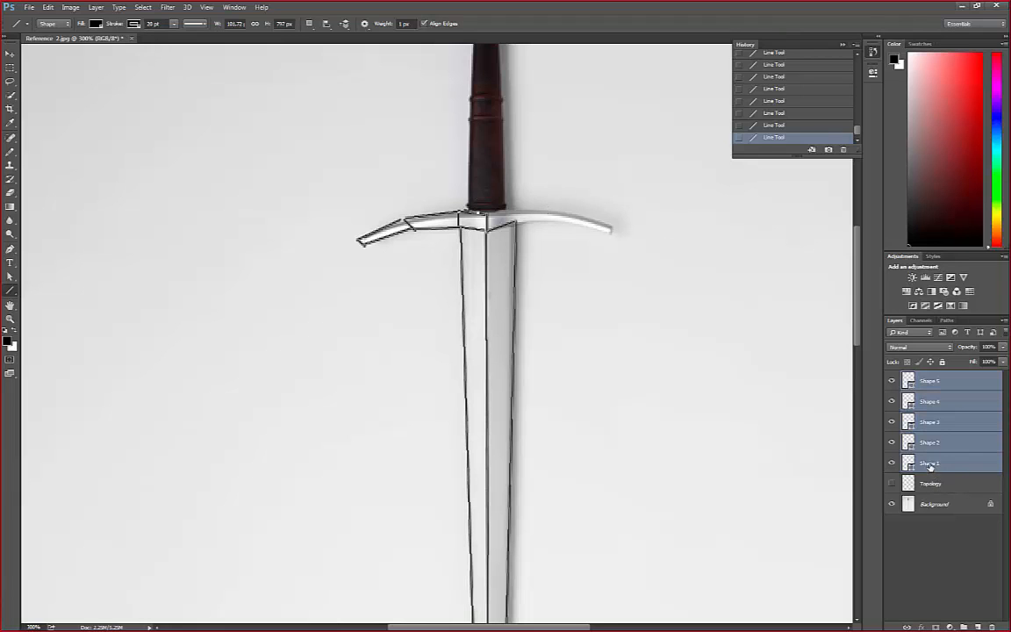
right_click(919, 431)
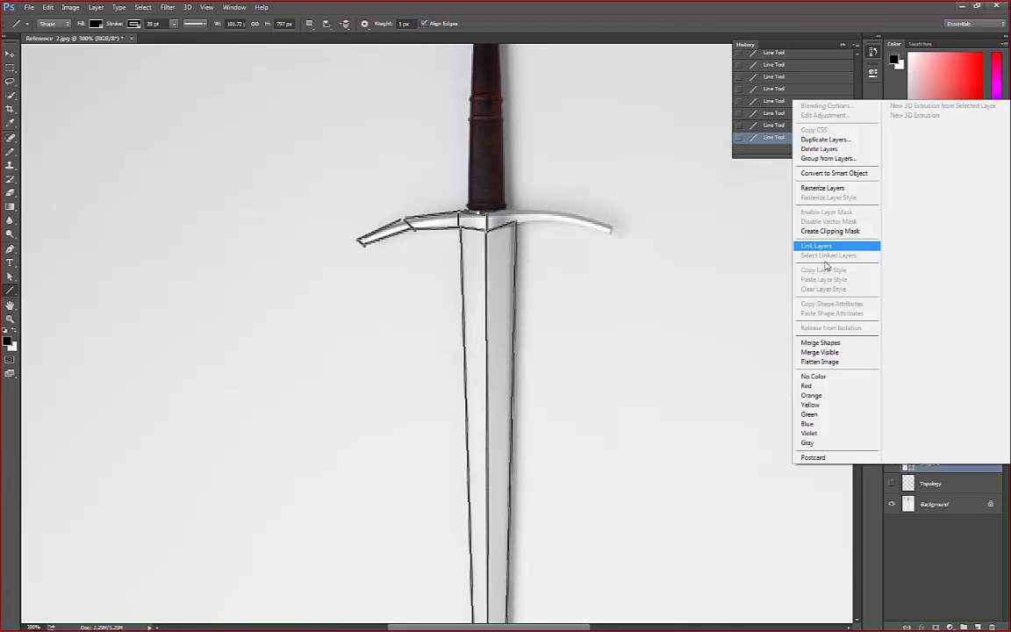
left_click(813, 344)
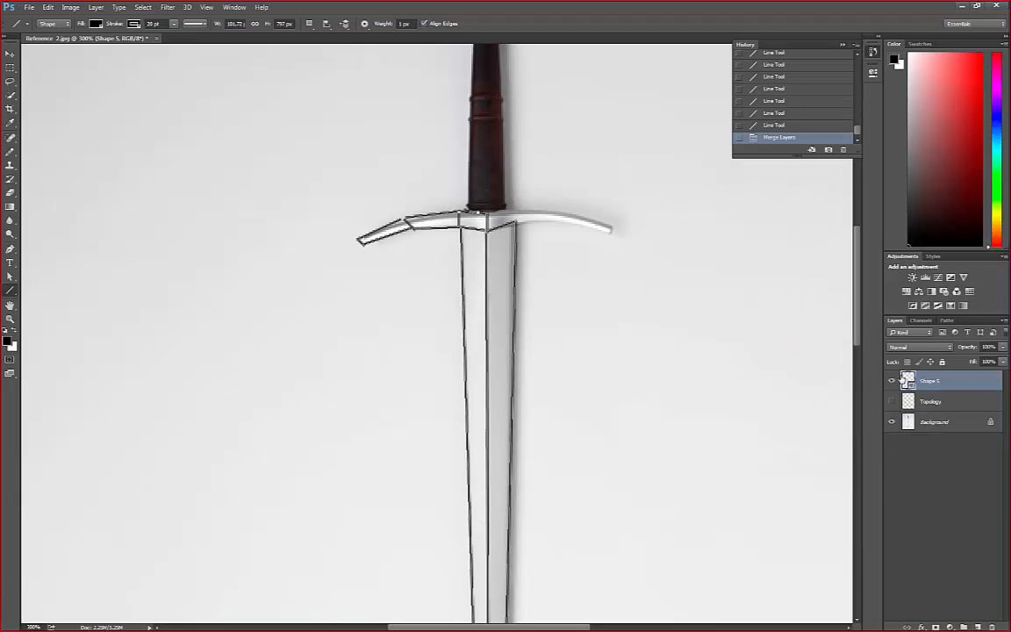
right_click(922, 382)
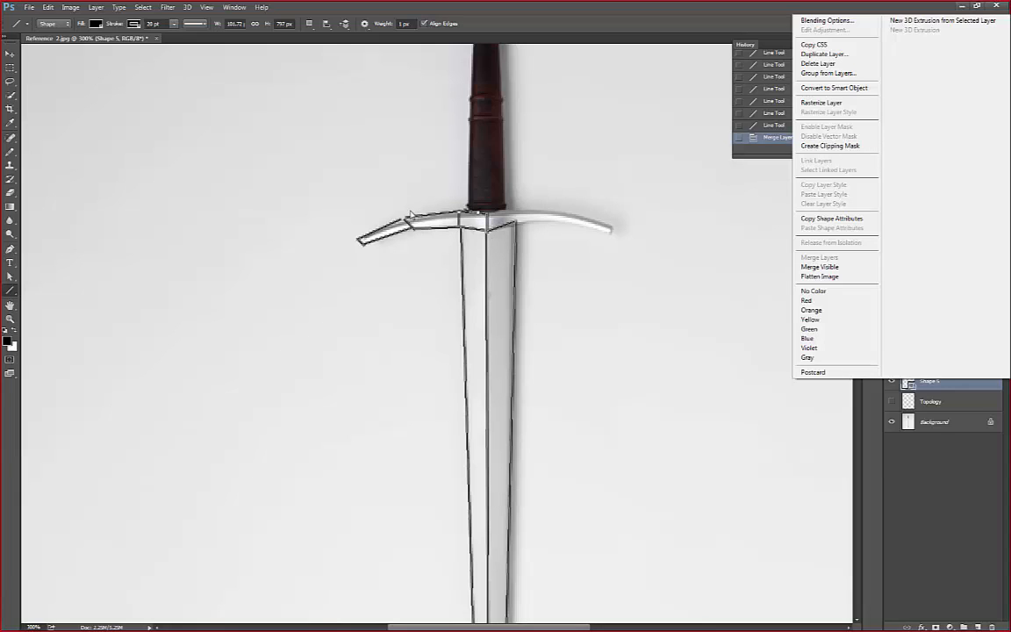
left_click(838, 103)
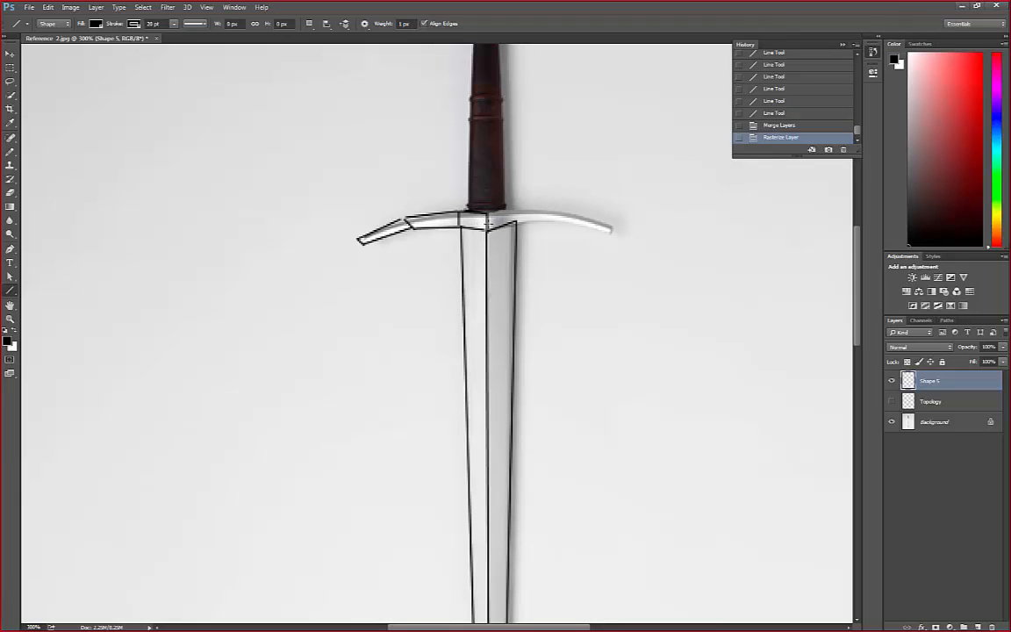
left_click(97, 25)
left_click(107, 23)
left_click(134, 25)
left_click(65, 26)
left_click(63, 25)
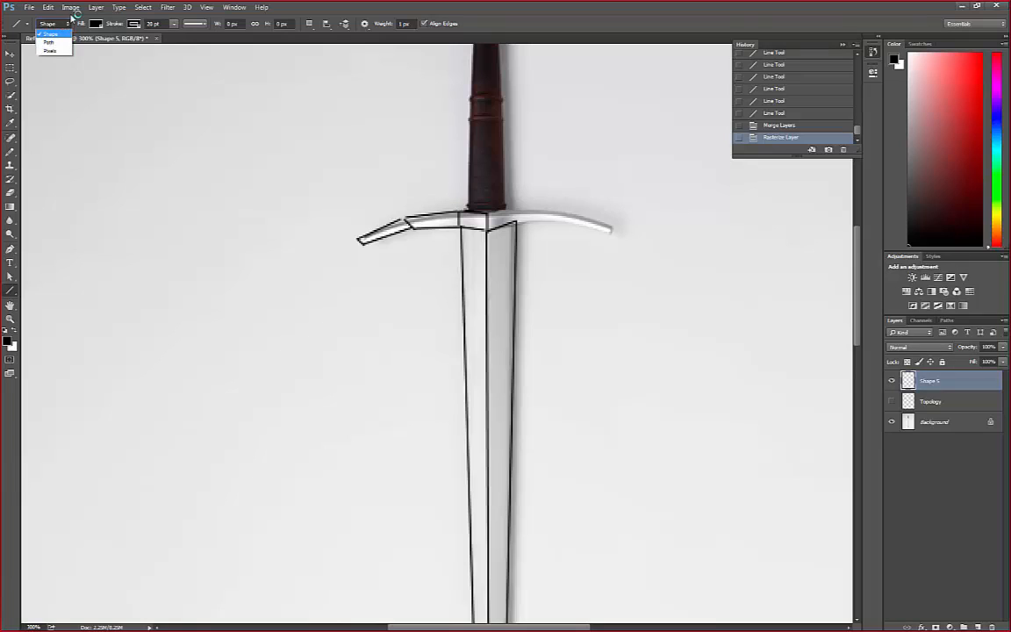
left_click(69, 15)
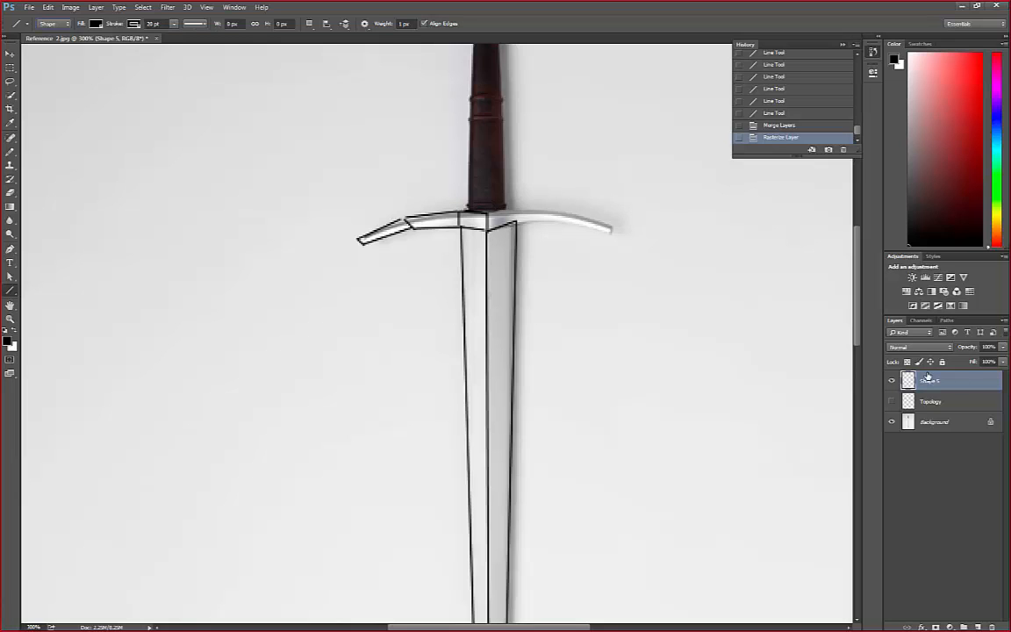
right_click(835, 343)
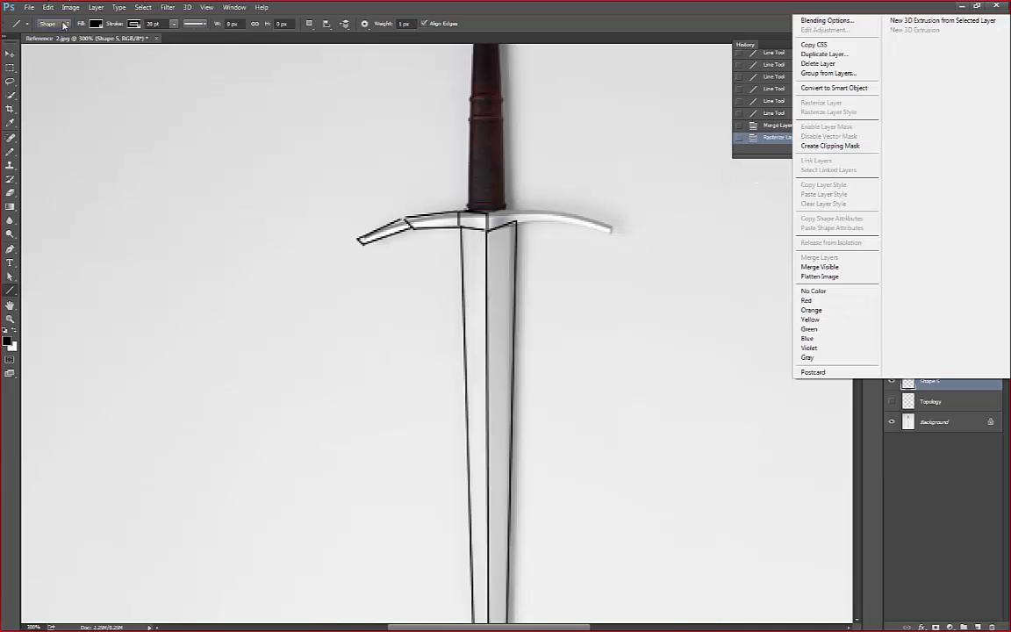
left_click(64, 25)
left_click(58, 24)
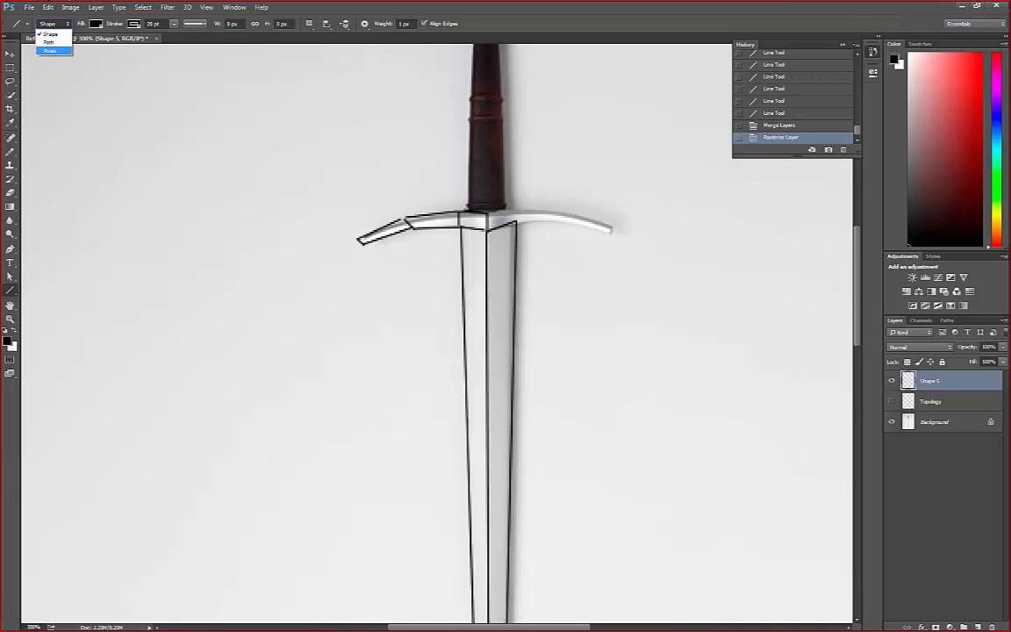
left_click(950, 380)
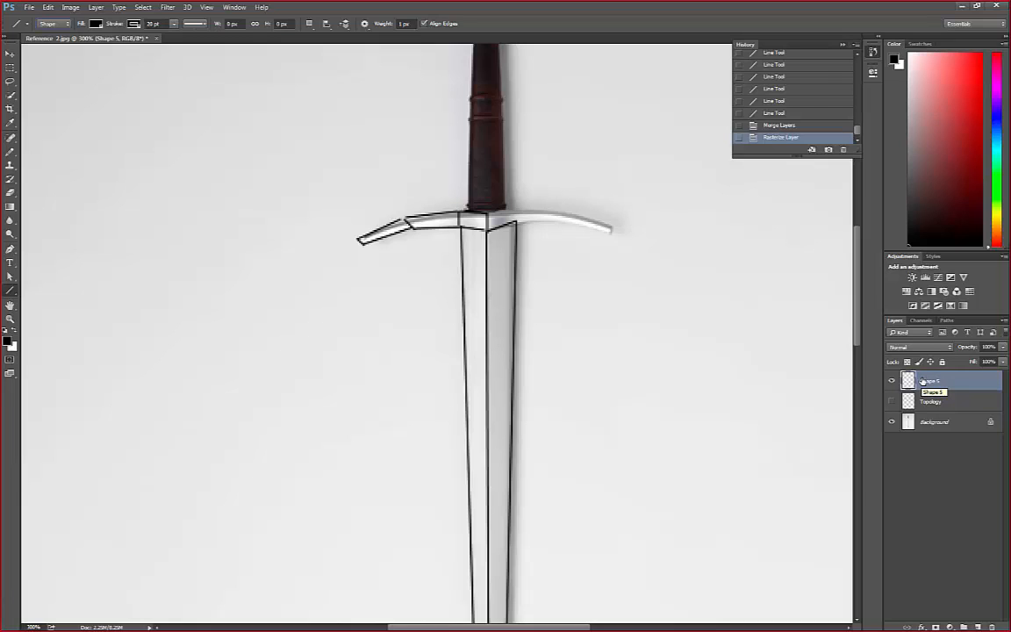
Set the Line tool to Pixels mode and draw a line from the blade's centre along the right crossguard arm's top edge
left_click(53, 24)
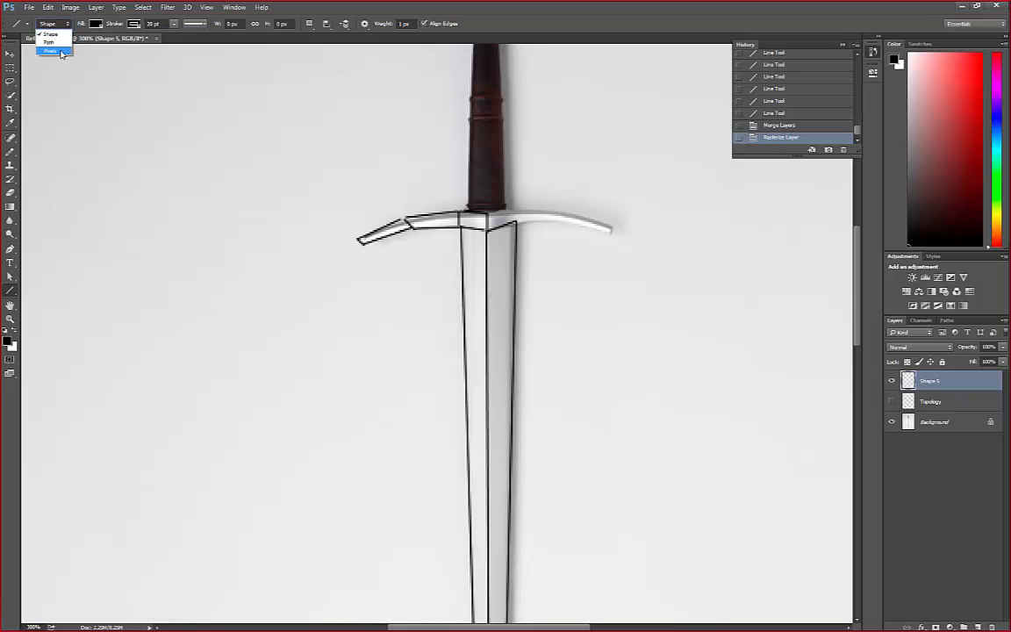
left_click(50, 50)
left_click_drag(489, 212, 540, 212)
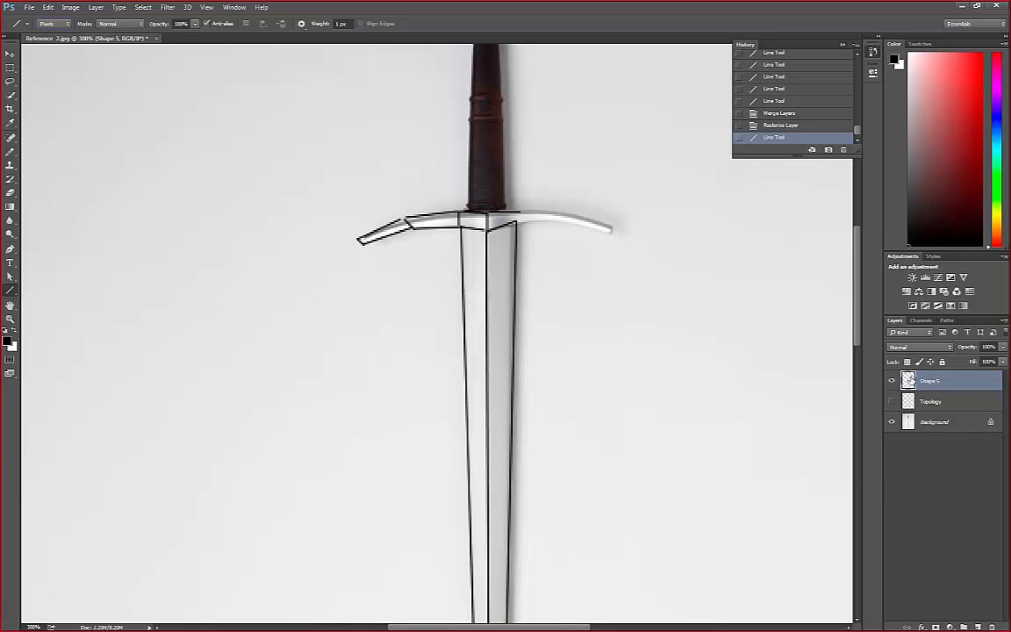
Set the Line tool to Shape mode and draw a horizontal line about 30 px long from the blade's right corner along the right crossguard arm
left_click(63, 25)
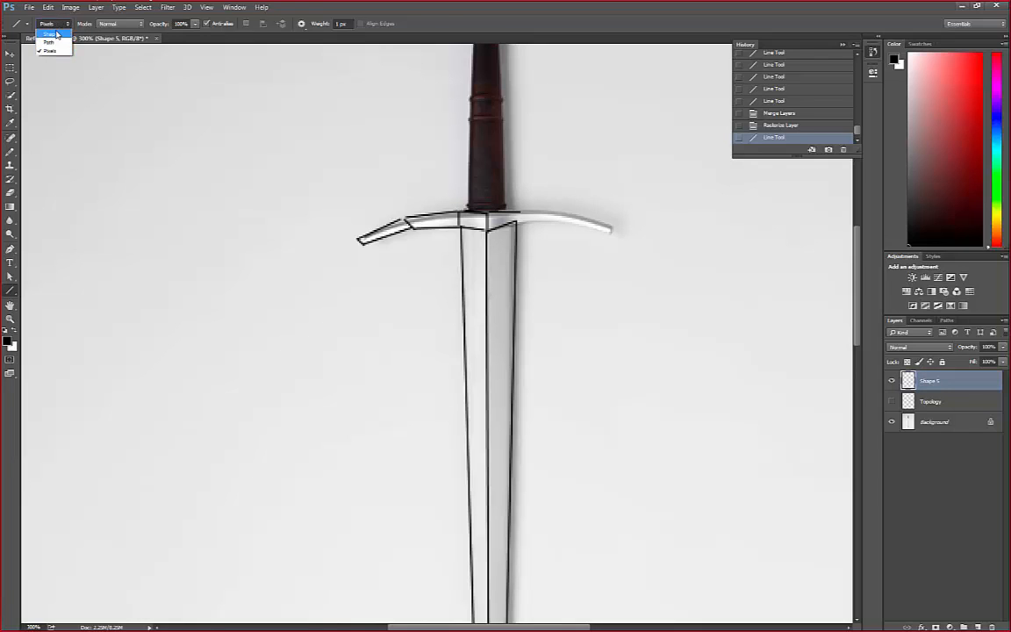
left_click(44, 32)
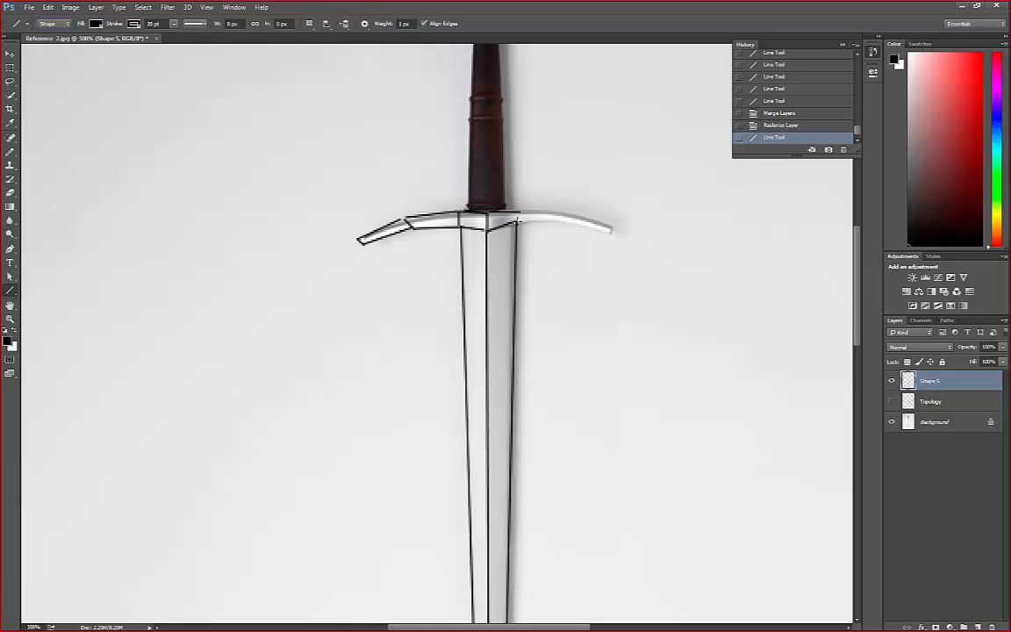
left_click_drag(518, 221, 563, 221)
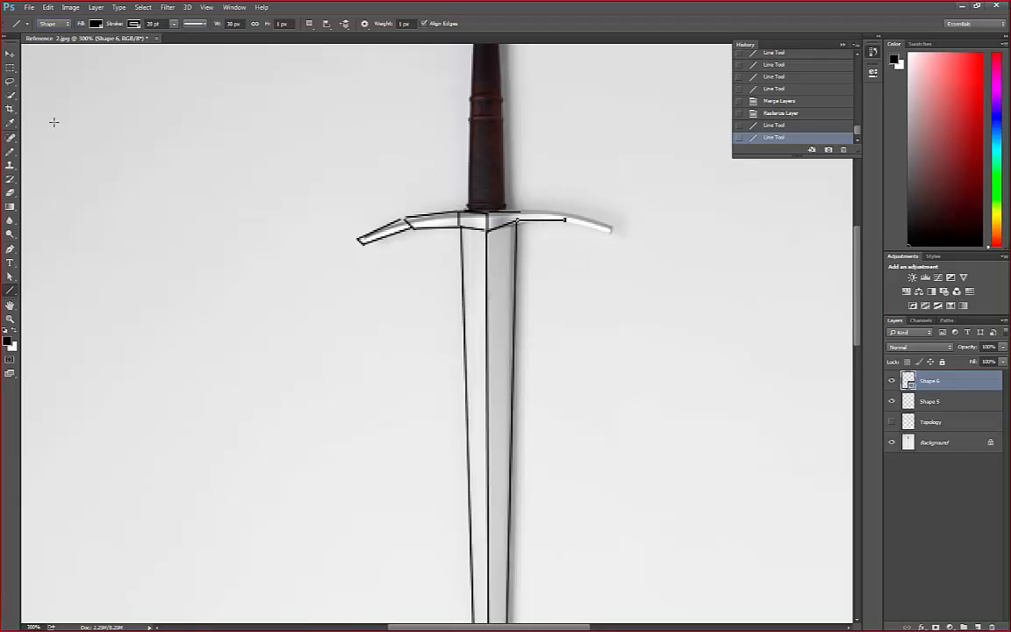
Try to move the outer end point of the right crossguard line downward with the Direct Selection tool, undoing each attempt
left_click(10, 277)
left_click_drag(567, 221, 567, 243)
key("ctrl+z")
key("ctrl+z")
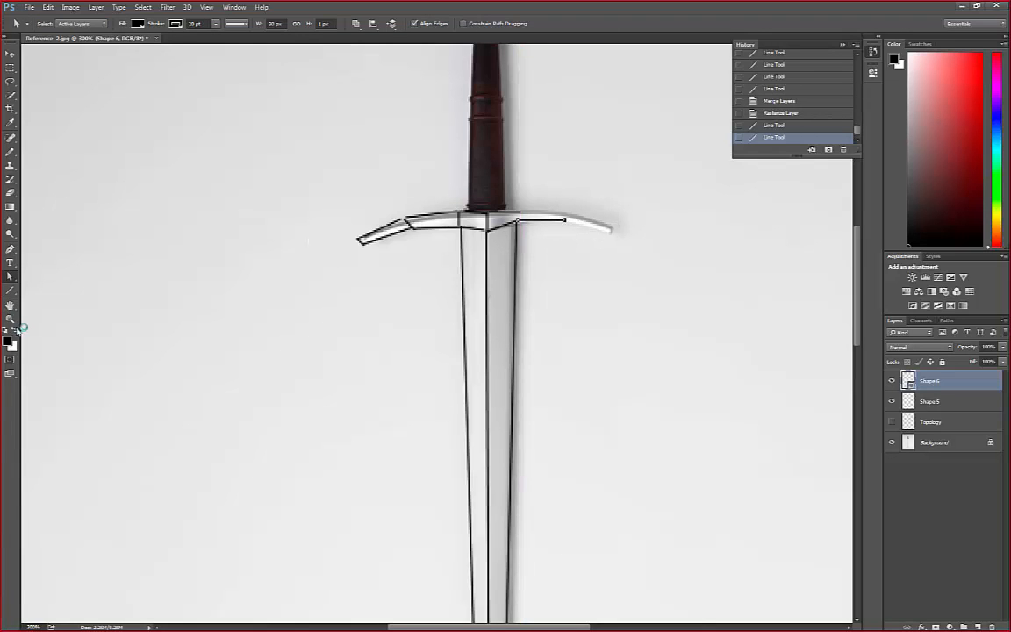
left_click(11, 290)
left_click(11, 279)
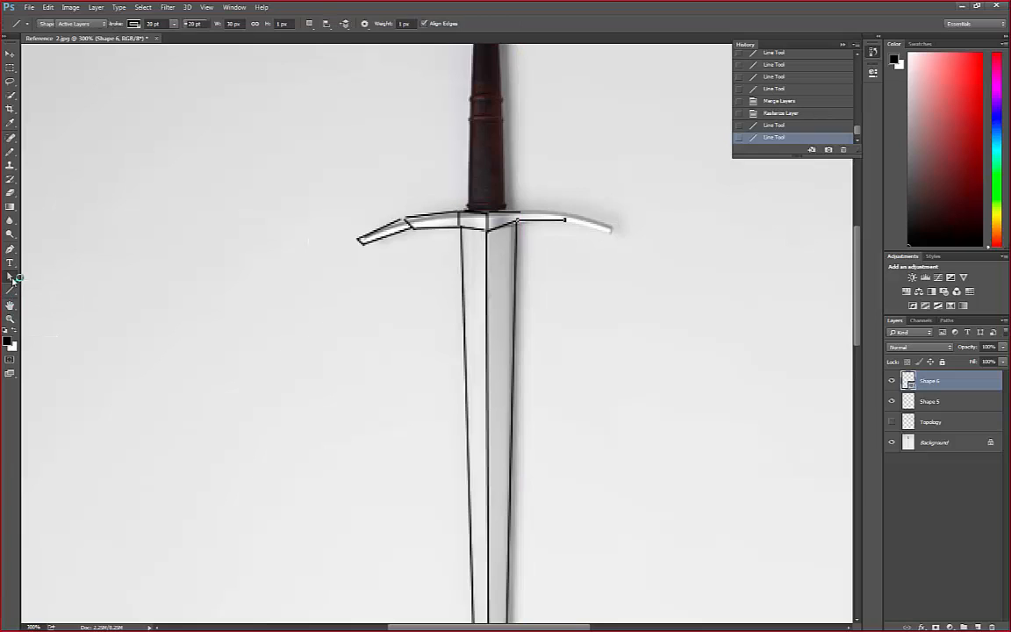
right_click(12, 277)
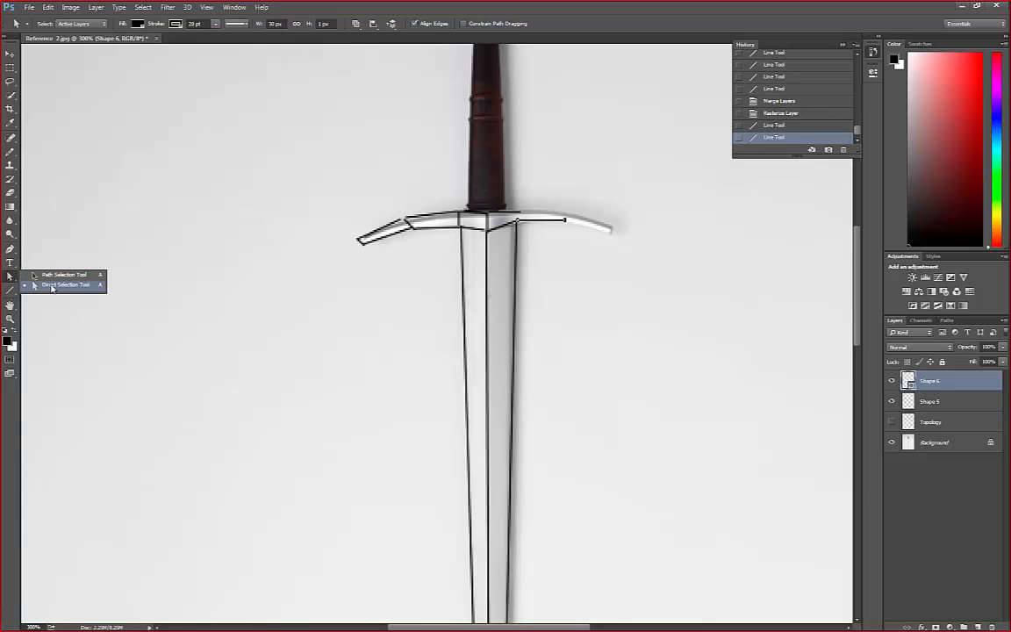
left_click(53, 285)
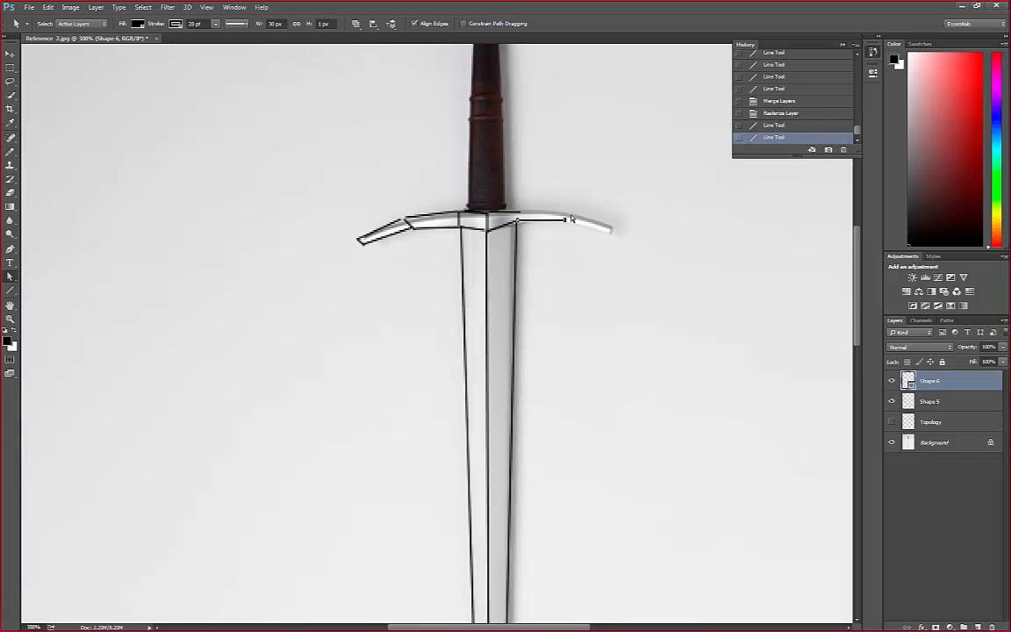
left_click_drag(565, 221, 566, 270)
key("ctrl+z")
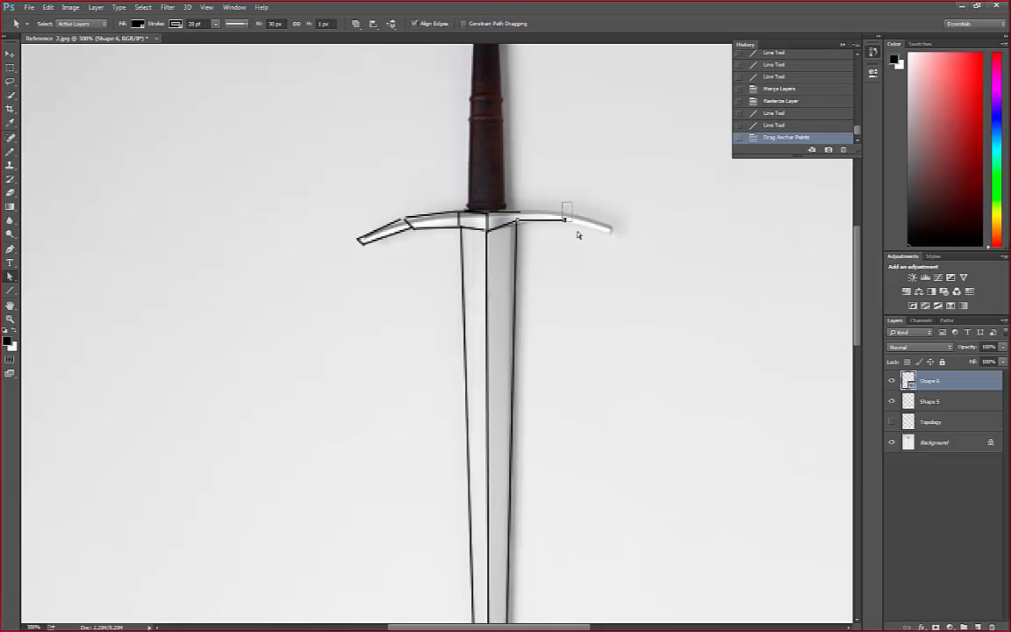
left_click_drag(565, 221, 561, 260)
key("ctrl+z")
key("ctrl+z")
Revert the document history to the line drawn in Pixels mode, discarding the Shape mode line and its anchor point edits
left_click(10, 291)
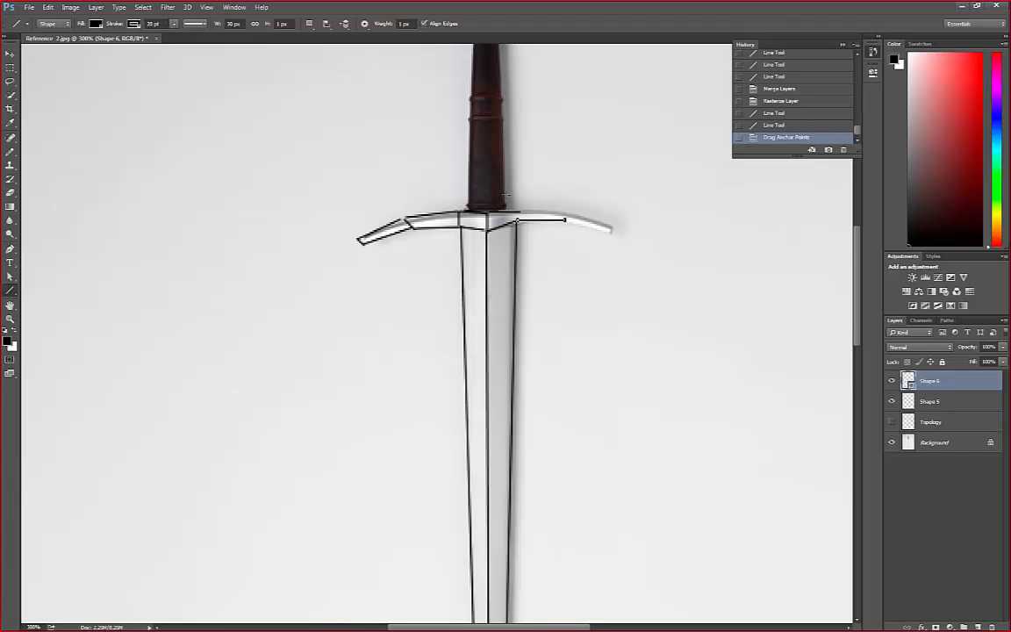
left_click(790, 127)
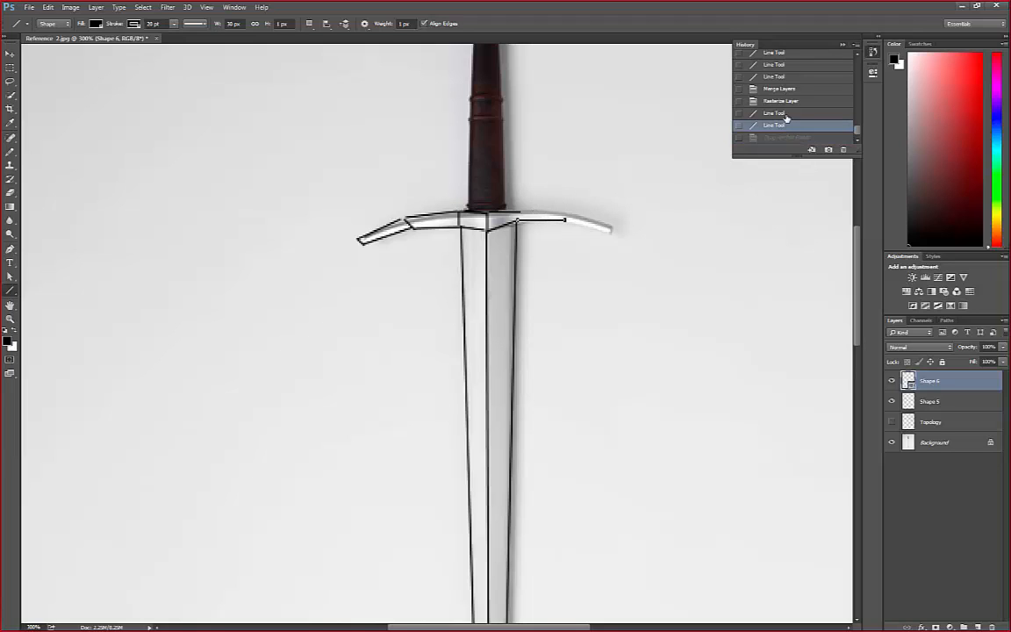
left_click(785, 114)
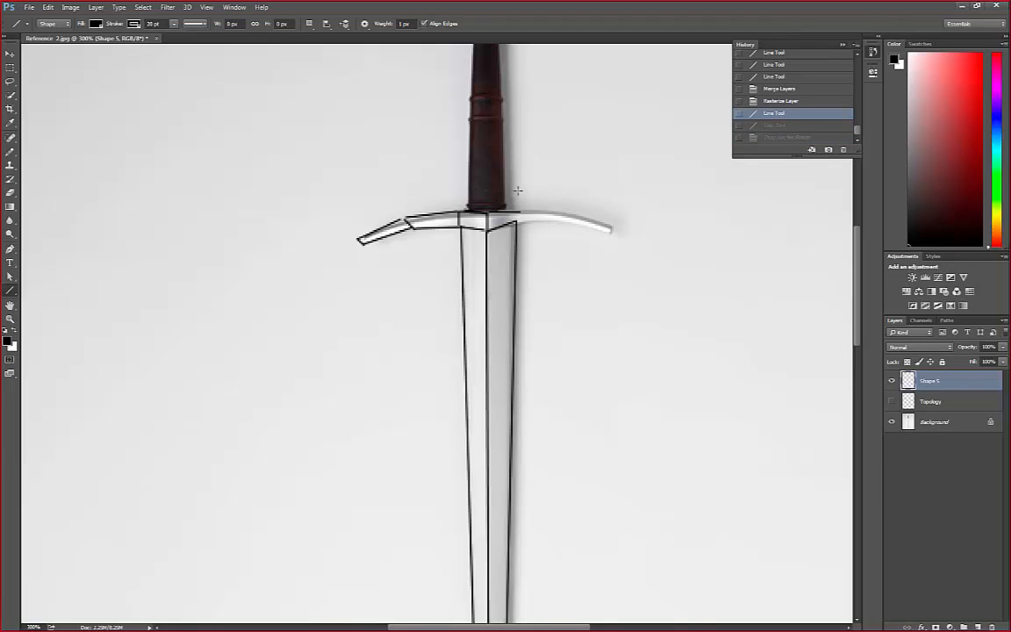
left_click(970, 402)
left_click(922, 382)
right_click(922, 381)
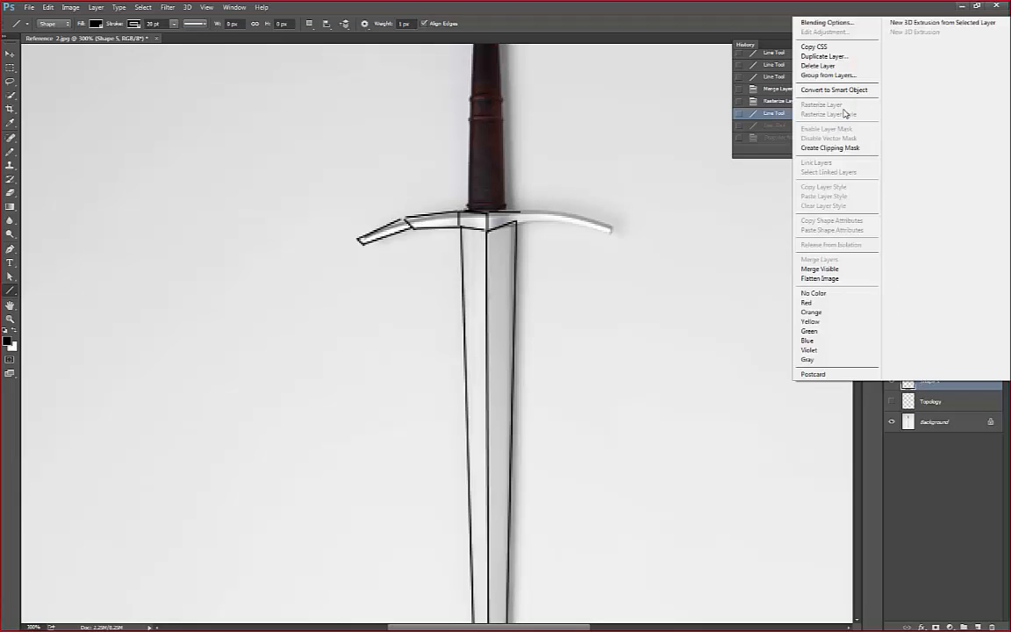
left_click(940, 415)
left_click(930, 401)
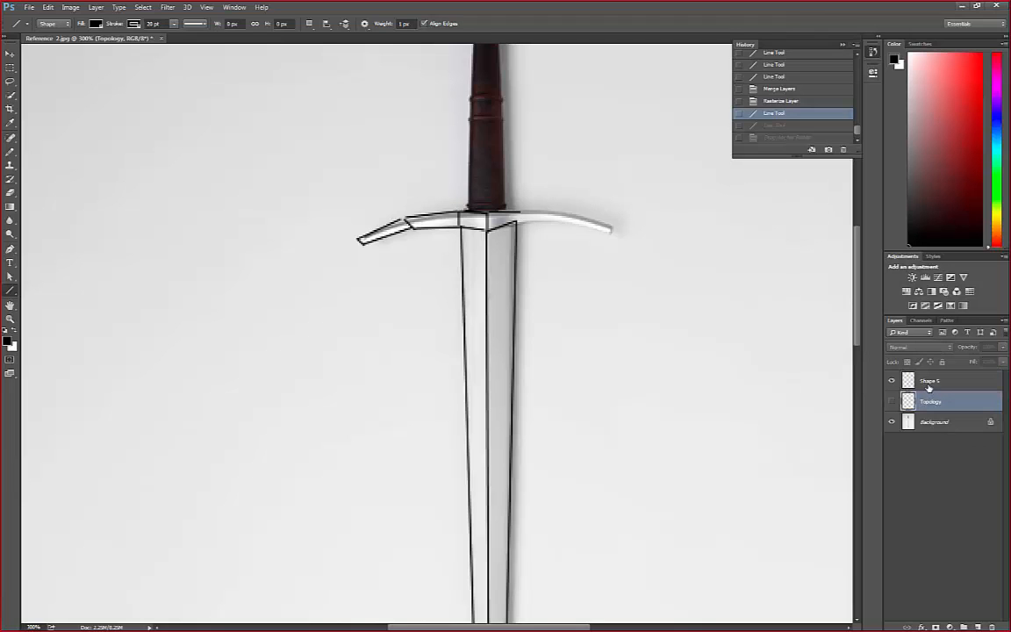
Copy the left crossguard arm's lines from the Shape 5 layer using a rectangular marquee about 0.87 by 0.41 cm ending at the blade's centre line
left_click(930, 381)
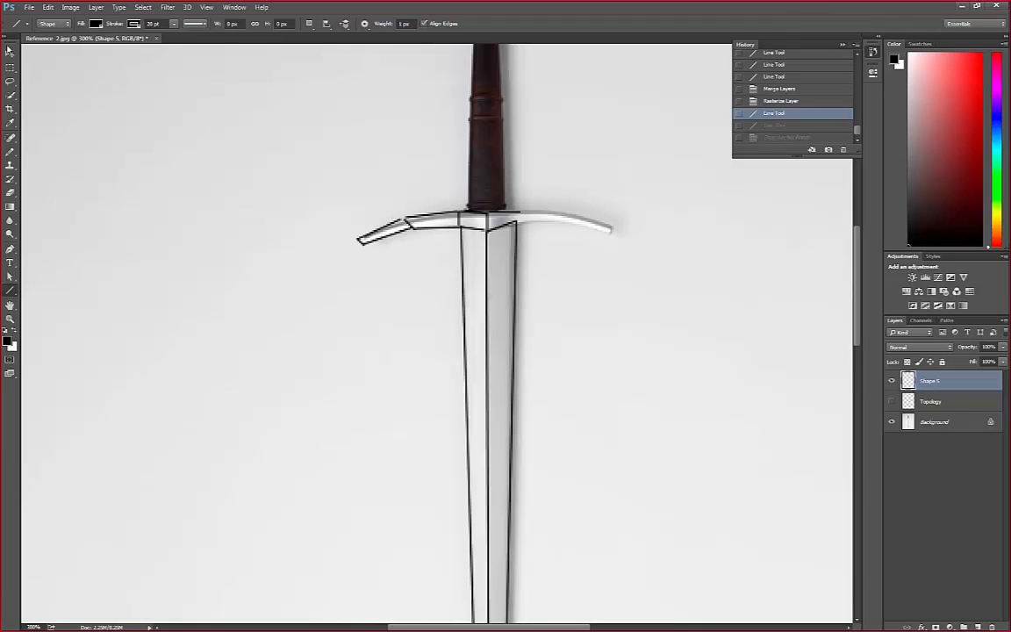
left_click(10, 66)
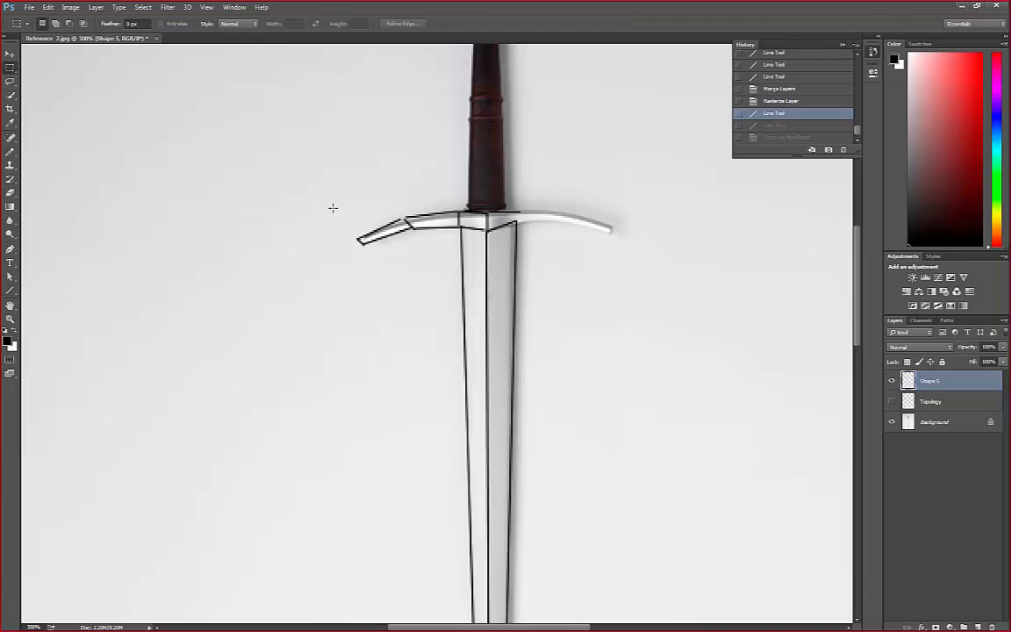
left_click_drag(324, 190, 459, 255)
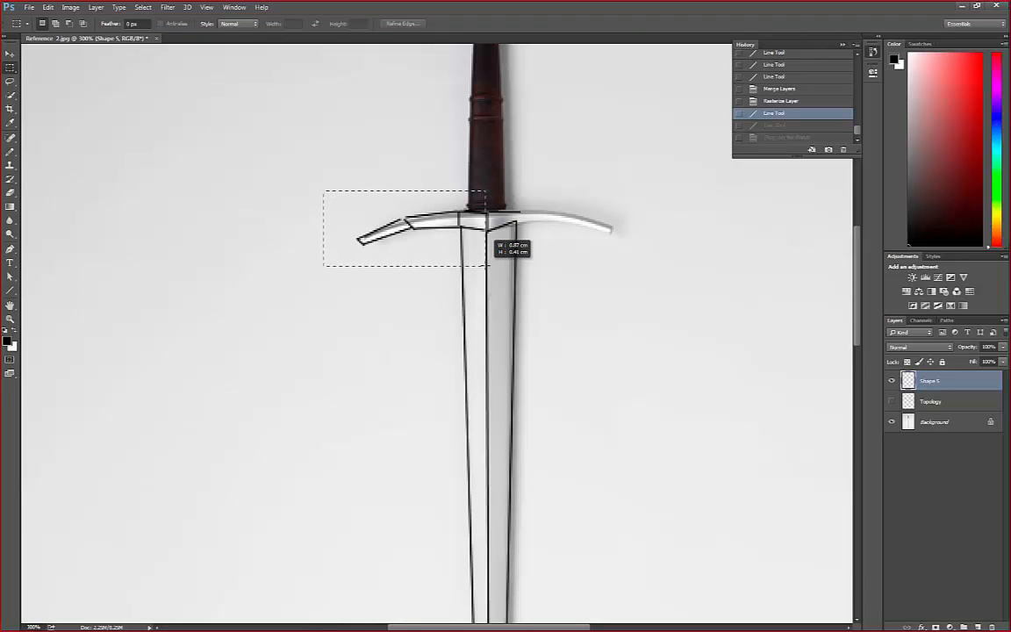
left_click_drag(487, 265, 487, 265)
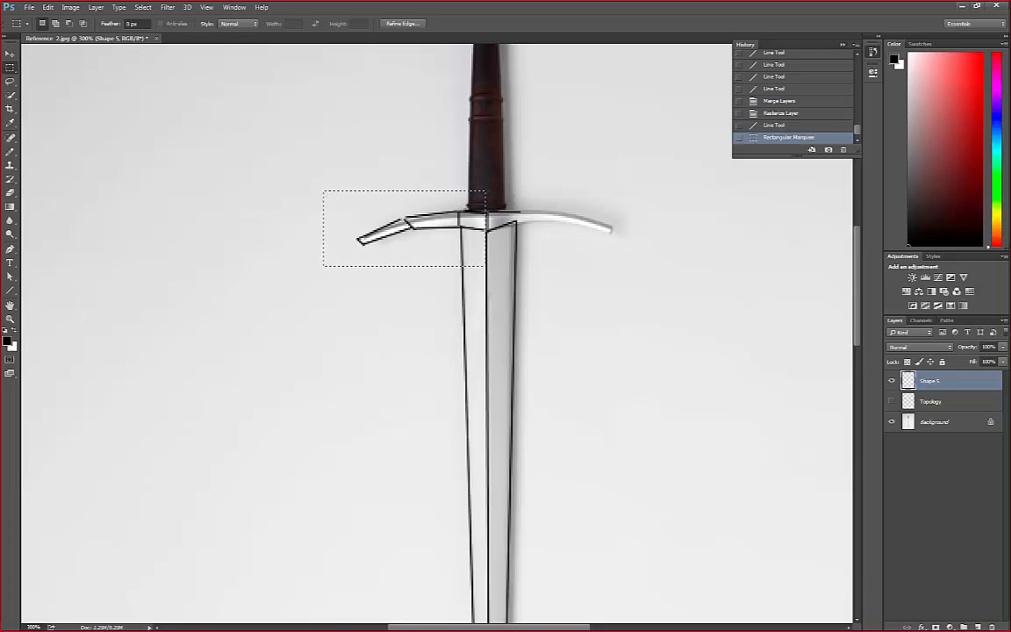
left_click(49, 9)
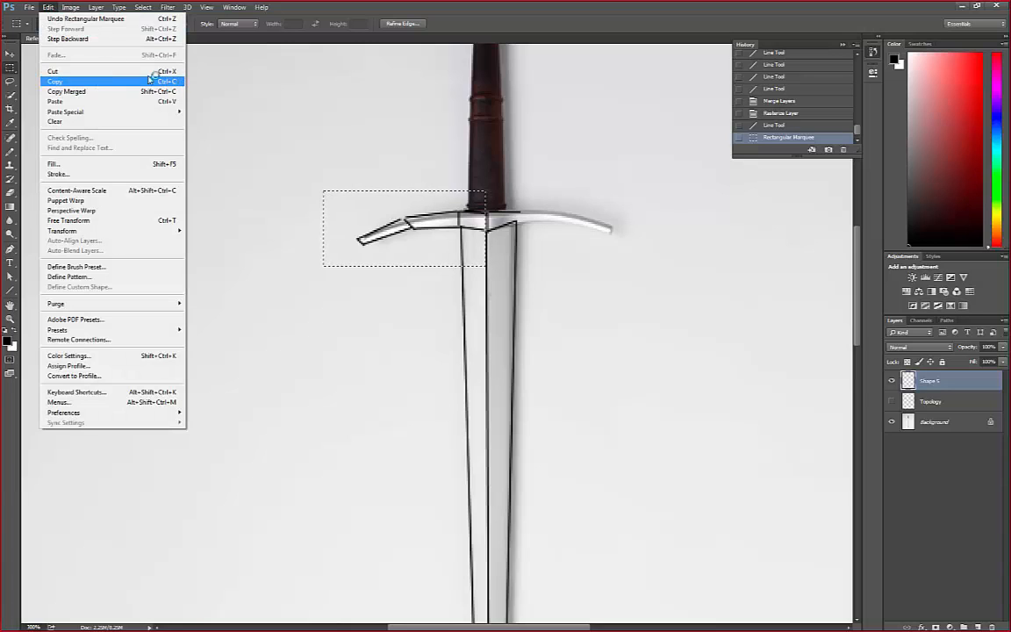
left_click(78, 86)
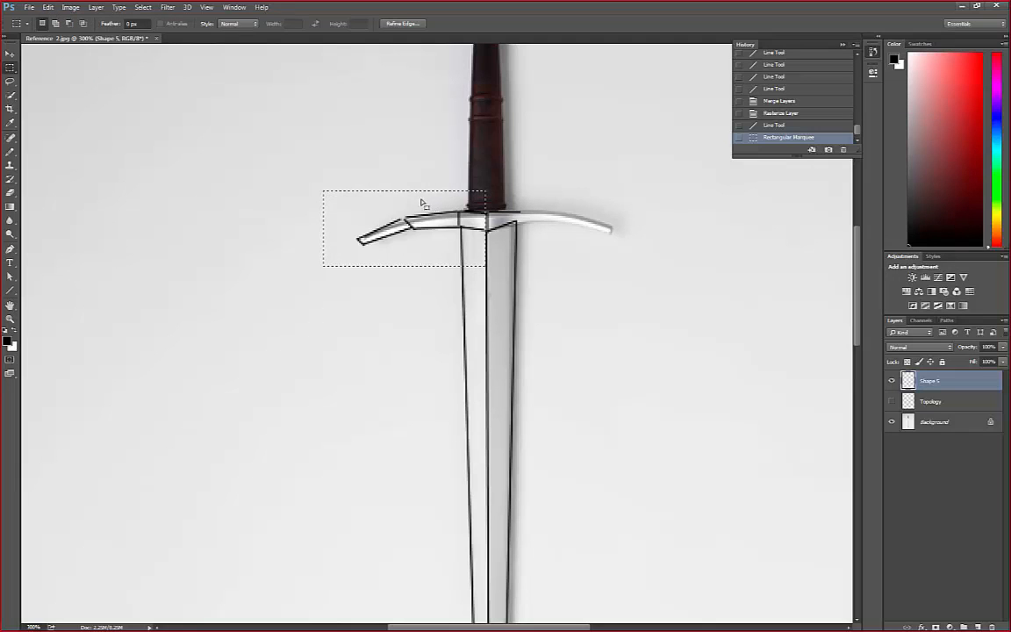
Paste the copied crossguard lines onto a new layer and flip them horizontally
left_click(48, 7)
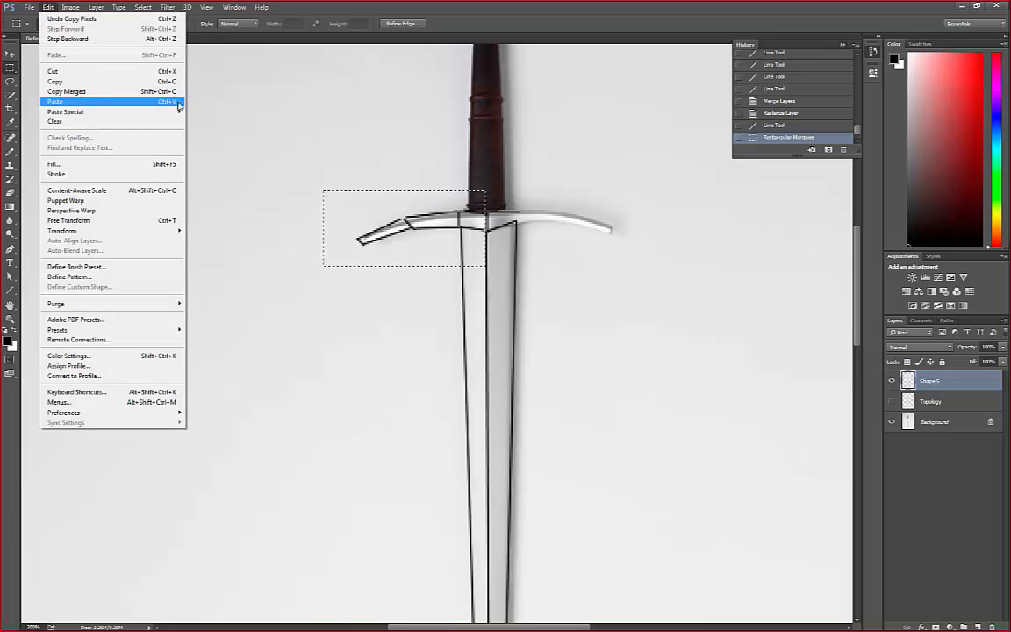
left_click(100, 103)
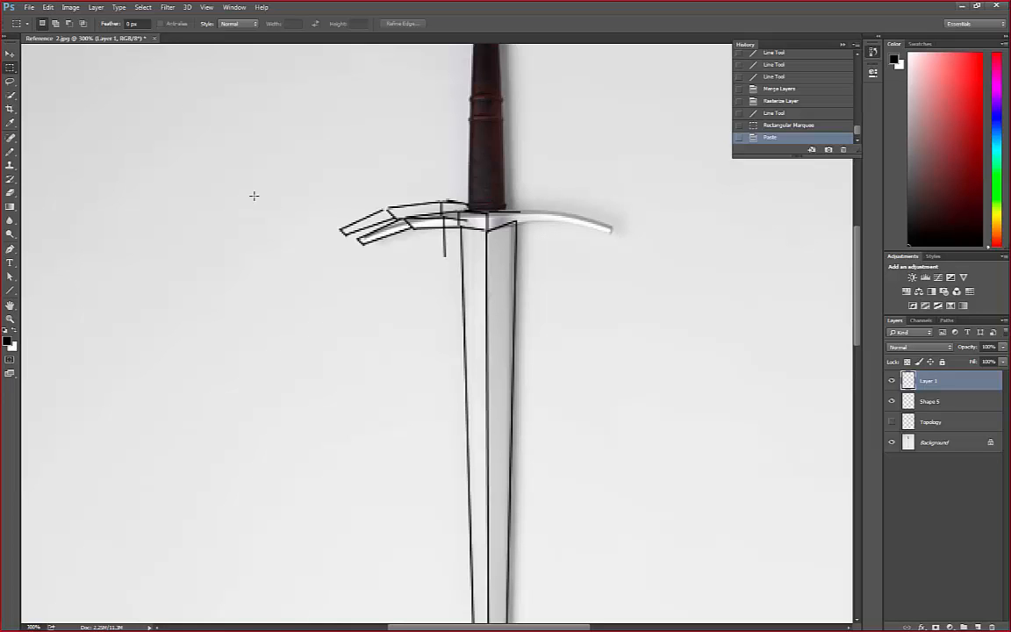
left_click(48, 7)
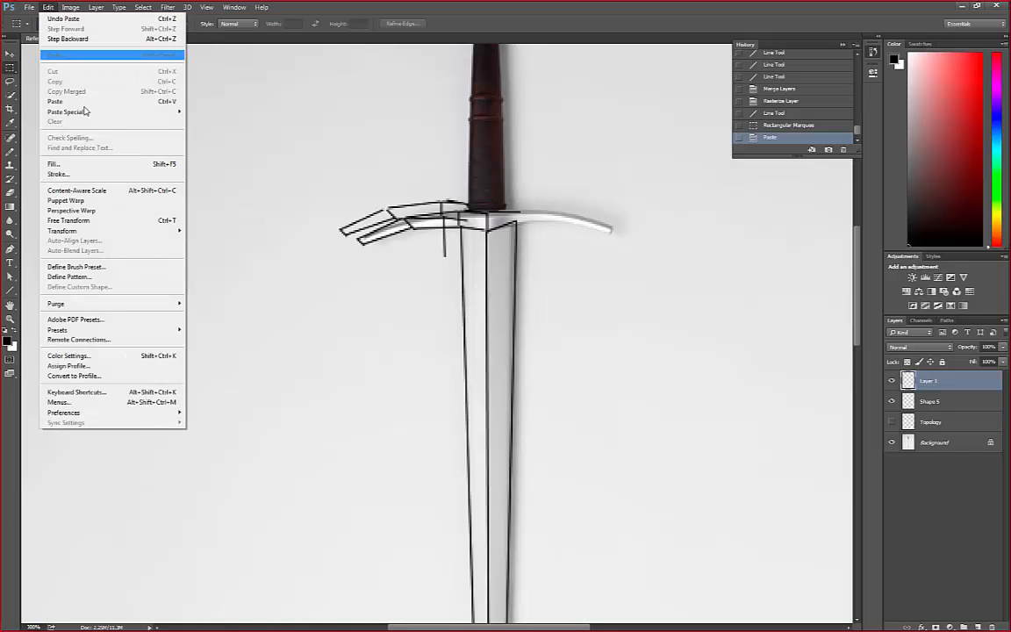
mouse_move(119, 230)
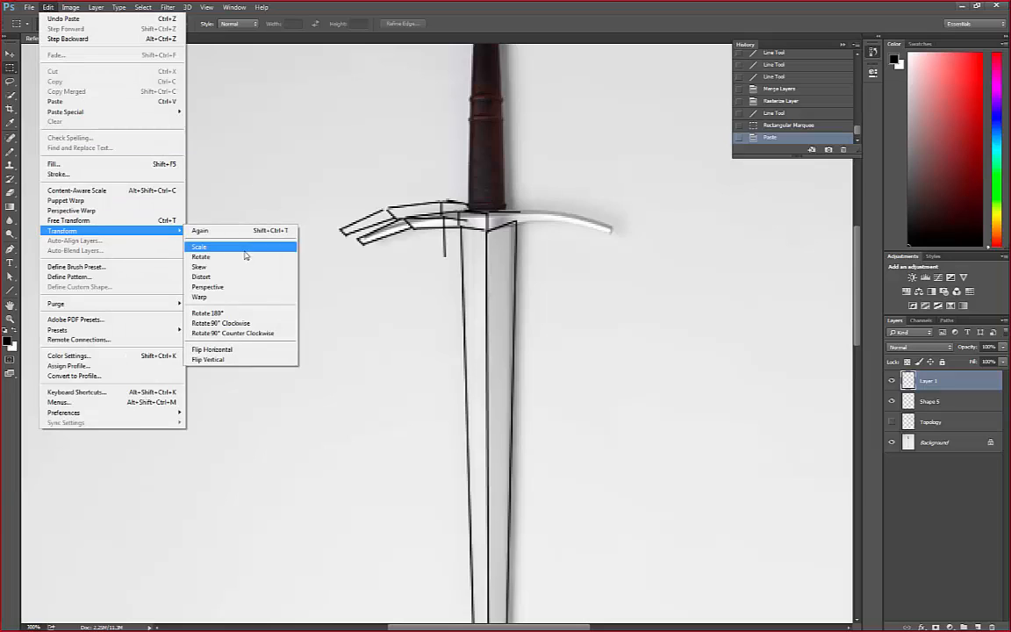
left_click(245, 351)
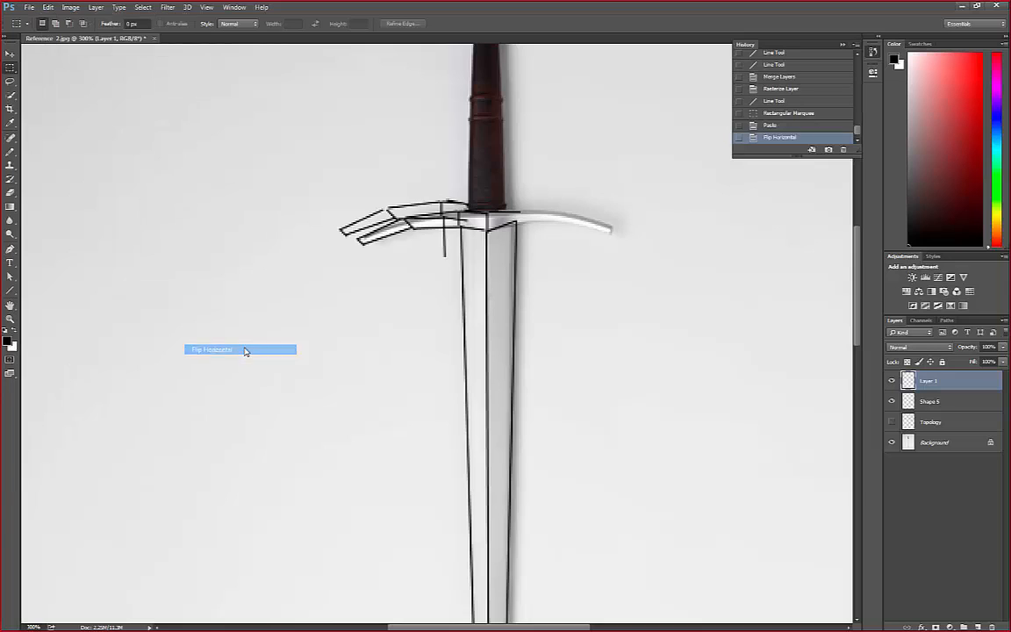
Move the flipped crossguard lines over the right crossguard arm and nudge them until they line up with the blade's centre and right edge
left_click(10, 54)
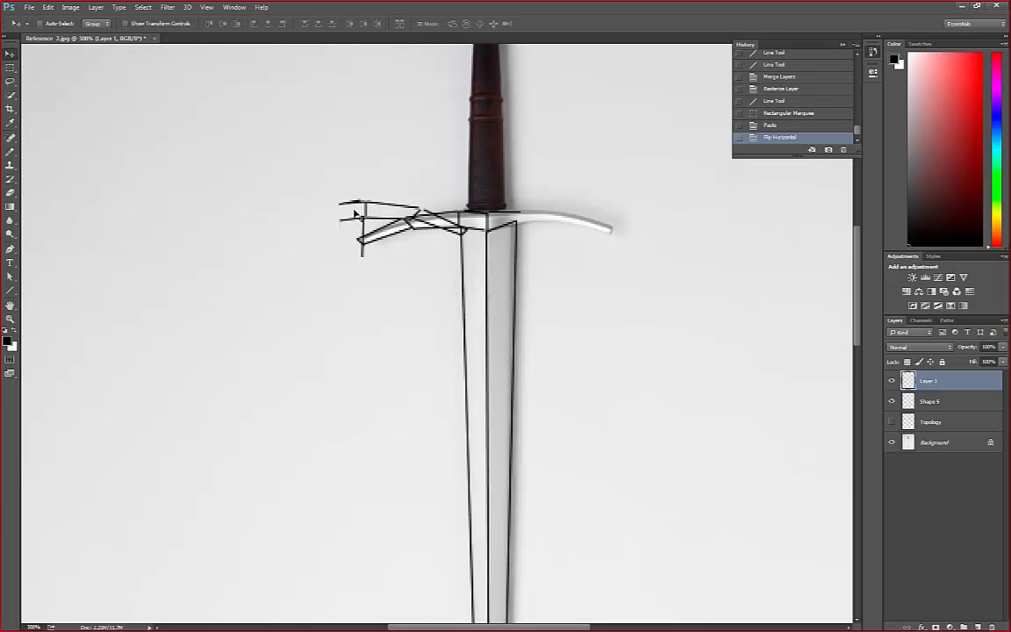
left_click_drag(357, 214, 381, 216)
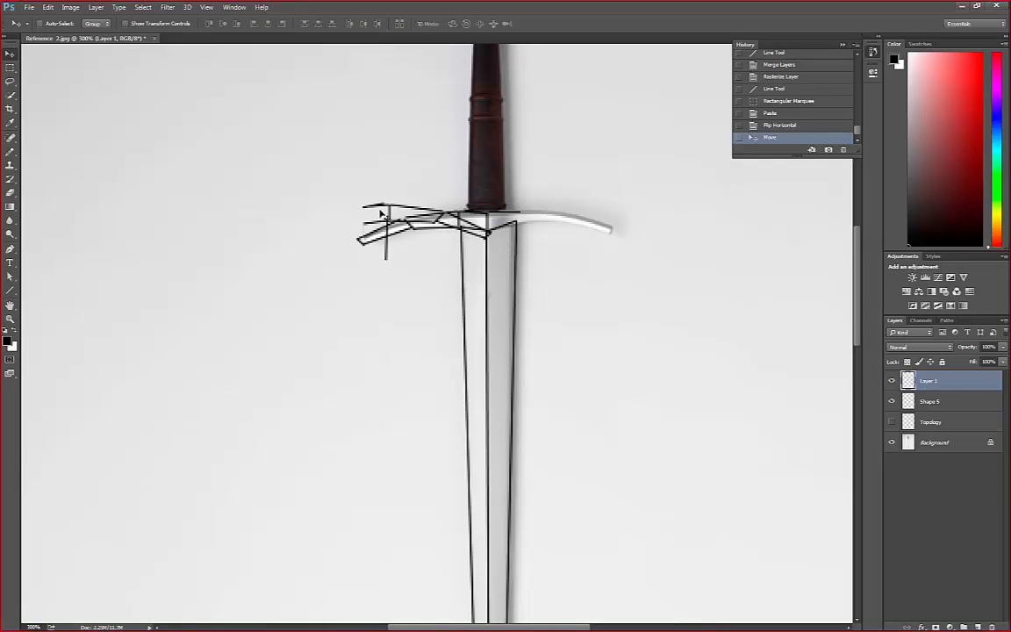
left_click_drag(381, 213, 516, 220)
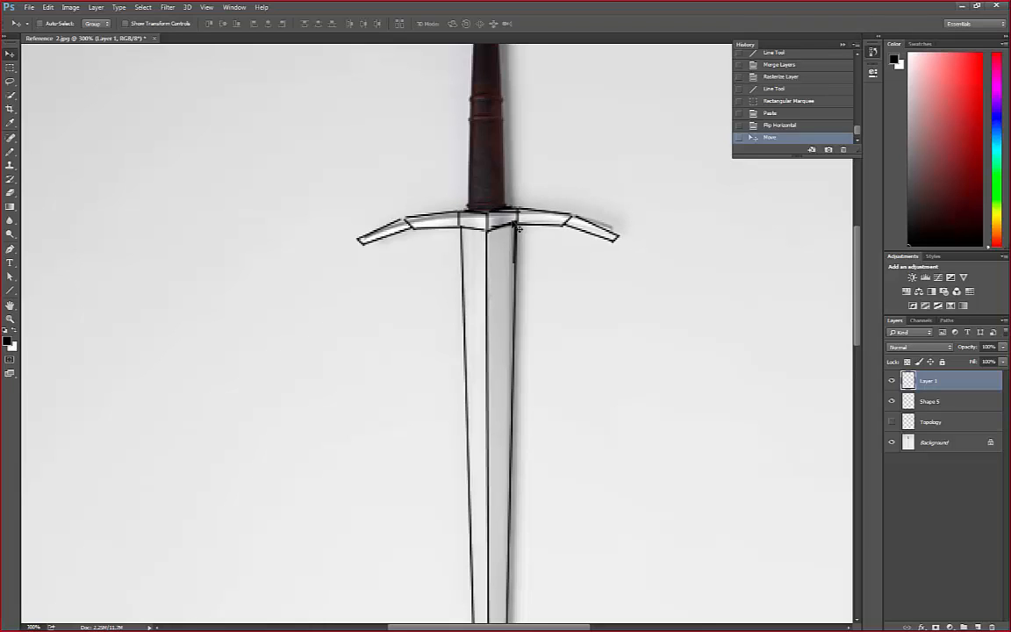
key("Down")
key("Left")
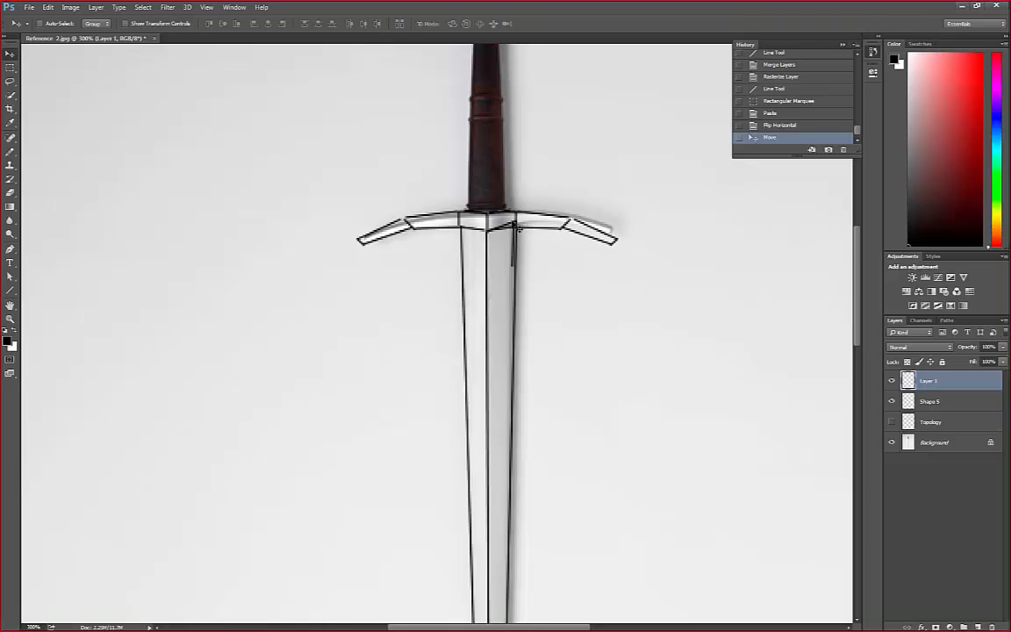
key("Up")
key("Down")
key("Up")
key("Down")
key("Up")
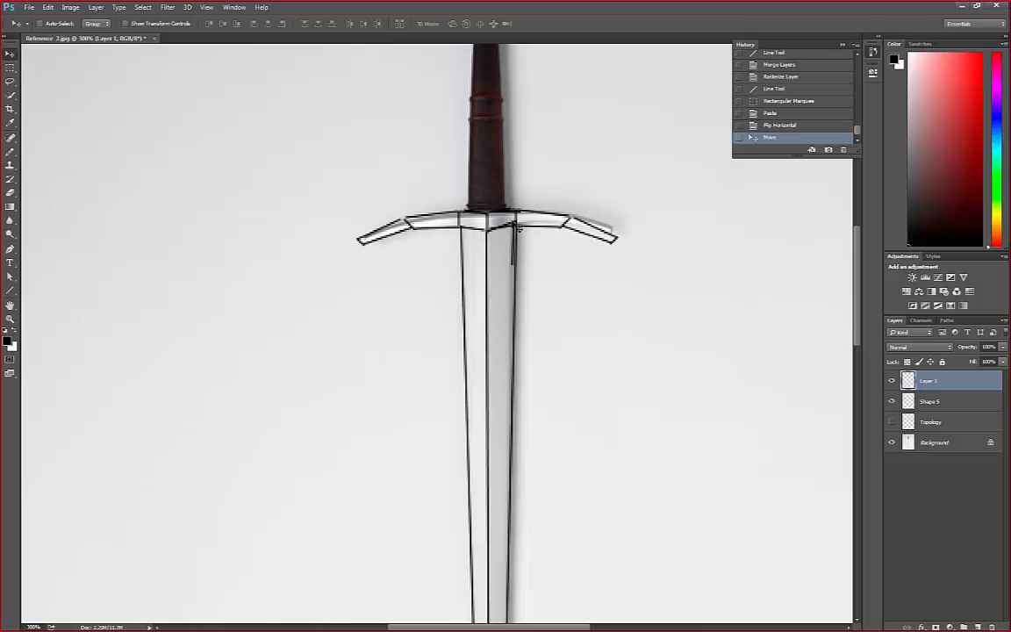
key("Down")
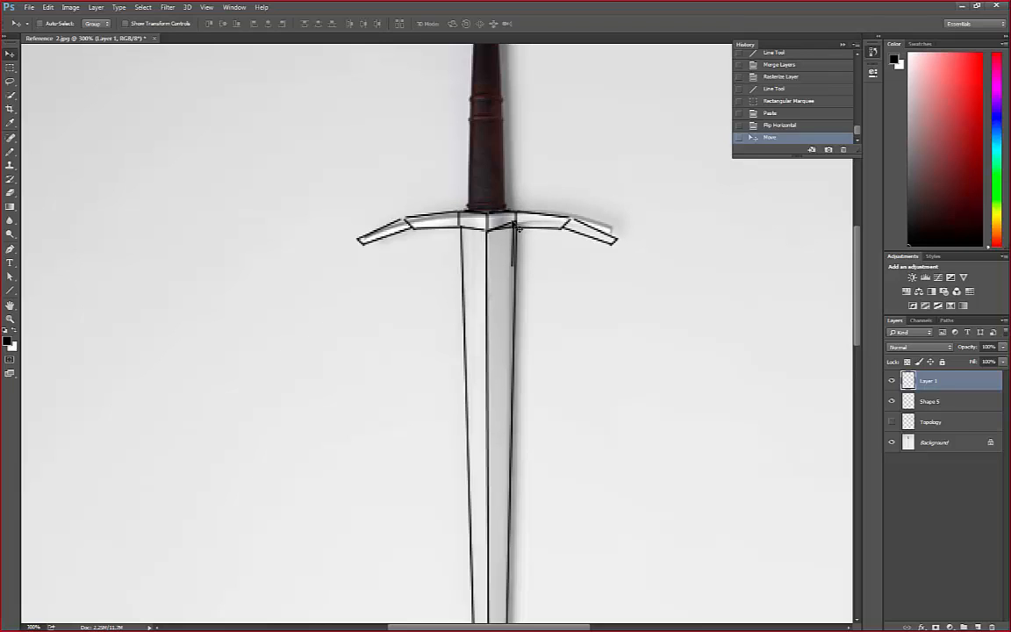
key("Left")
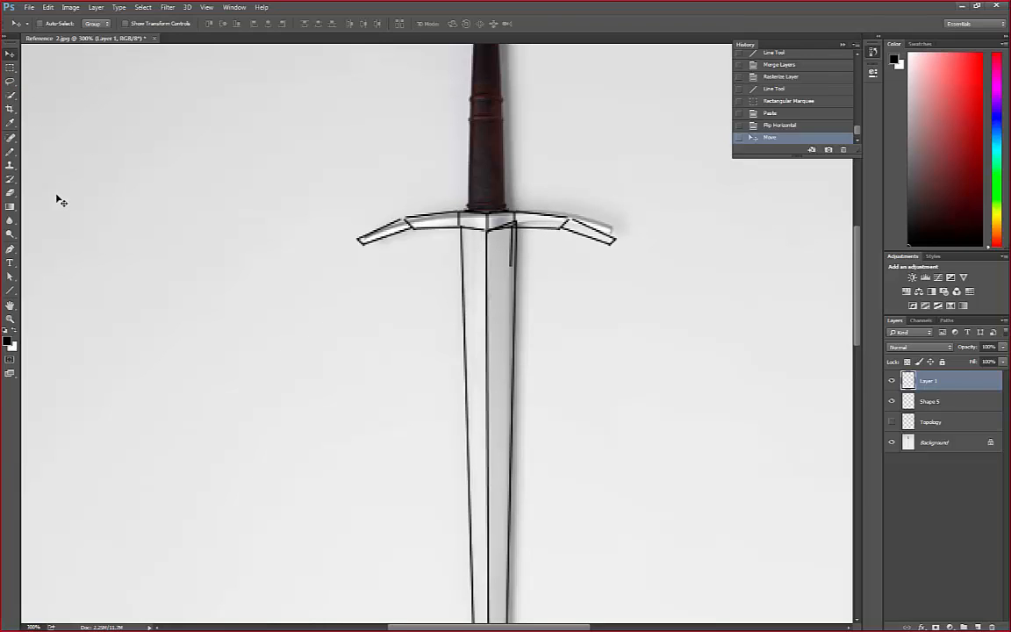
Erase the leftover blade edge line hanging below the right crossguard arm on the pasted layer, toggling Shape 5's visibility to locate it
left_click(10, 192)
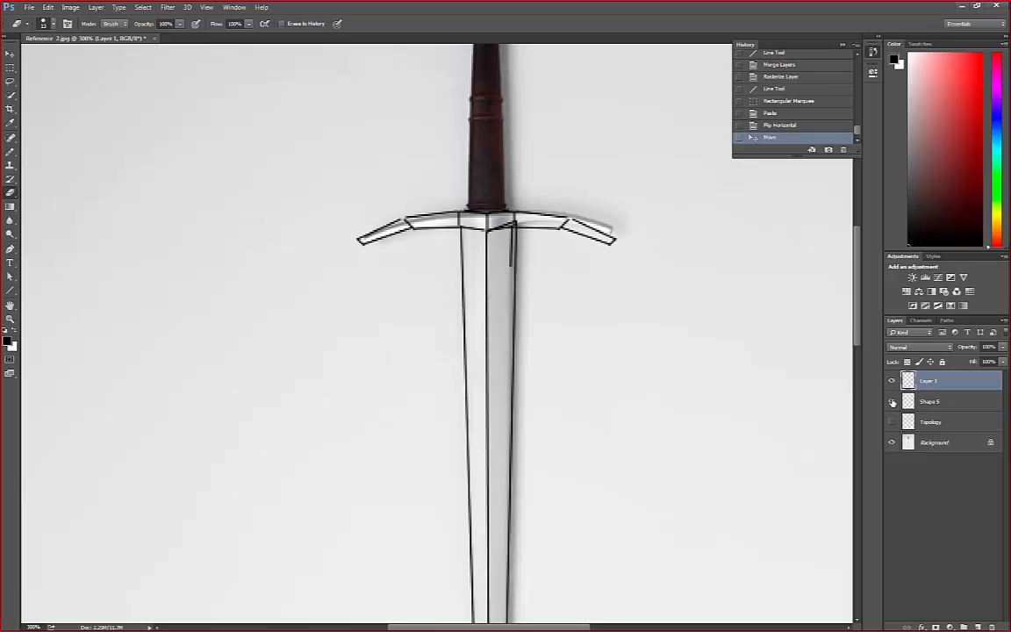
left_click(893, 401)
left_click(893, 401)
left_click(891, 402)
left_click(891, 401)
left_click(891, 401)
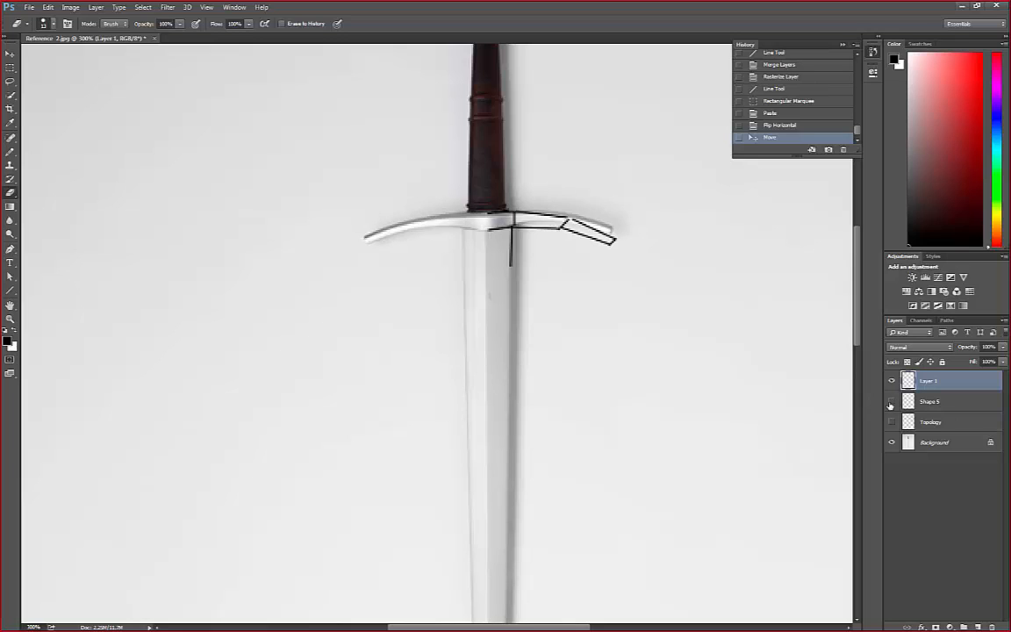
left_click(892, 402)
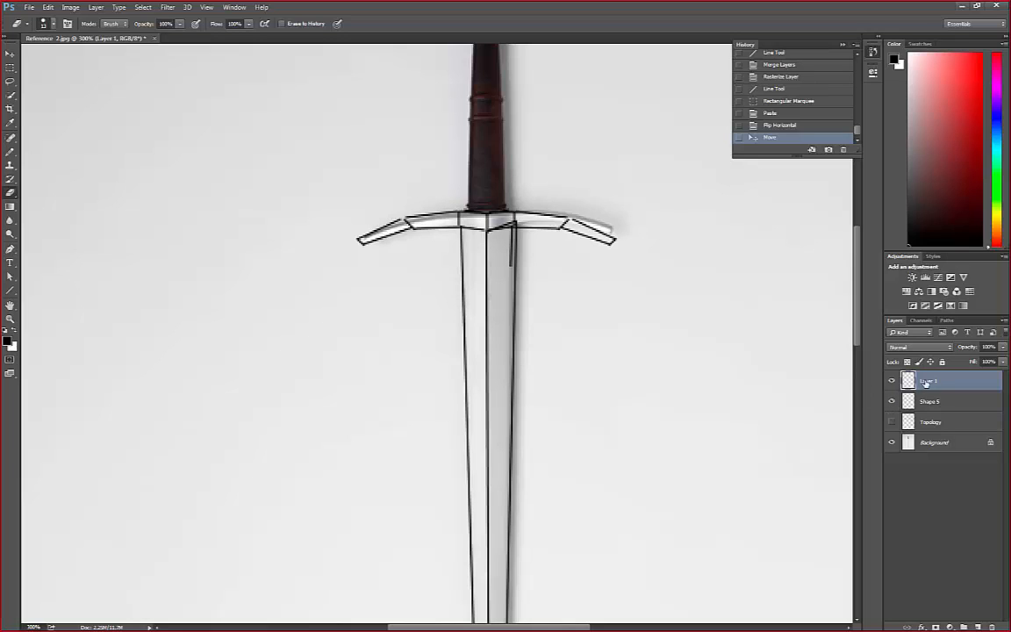
left_click_drag(512, 268, 512, 238)
key("ctrl+z")
left_click(511, 237)
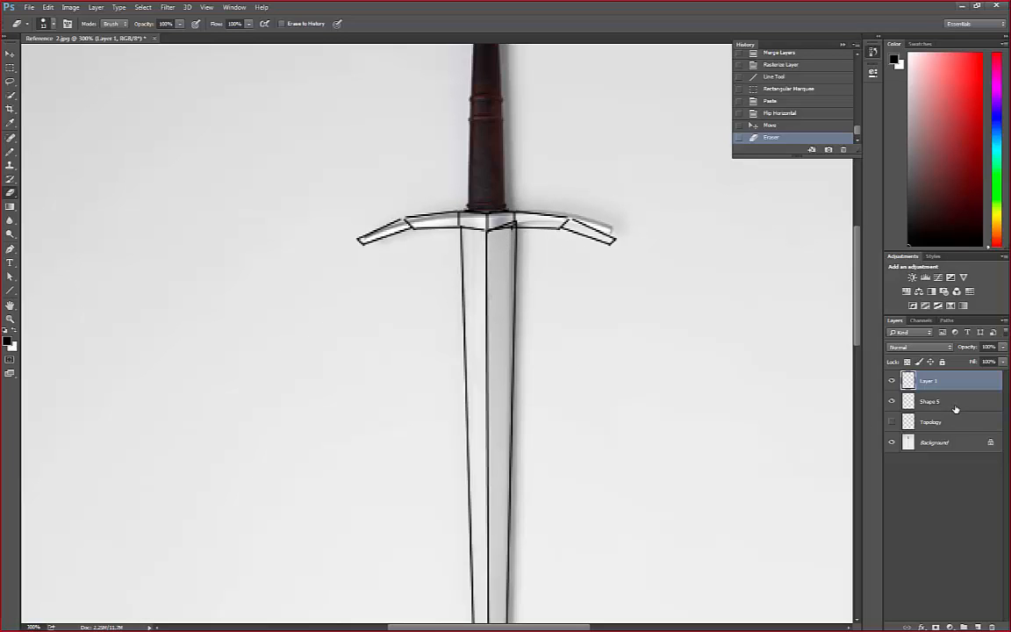
Merge the Layer 1 and Shape 5 layers into one layer
left_click(922, 402)
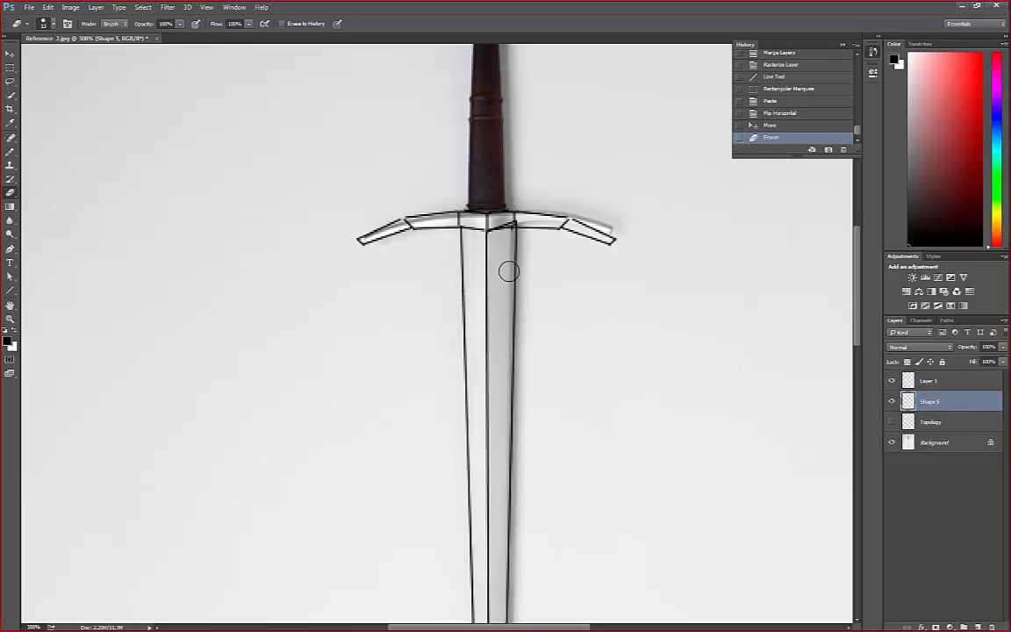
left_click(965, 383)
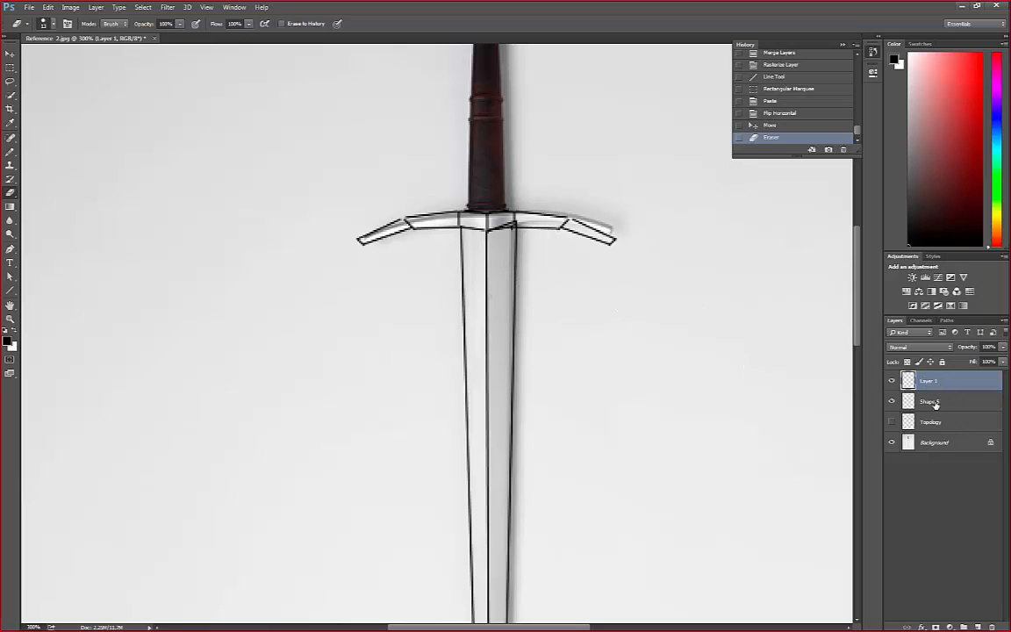
left_click(935, 402, "shift")
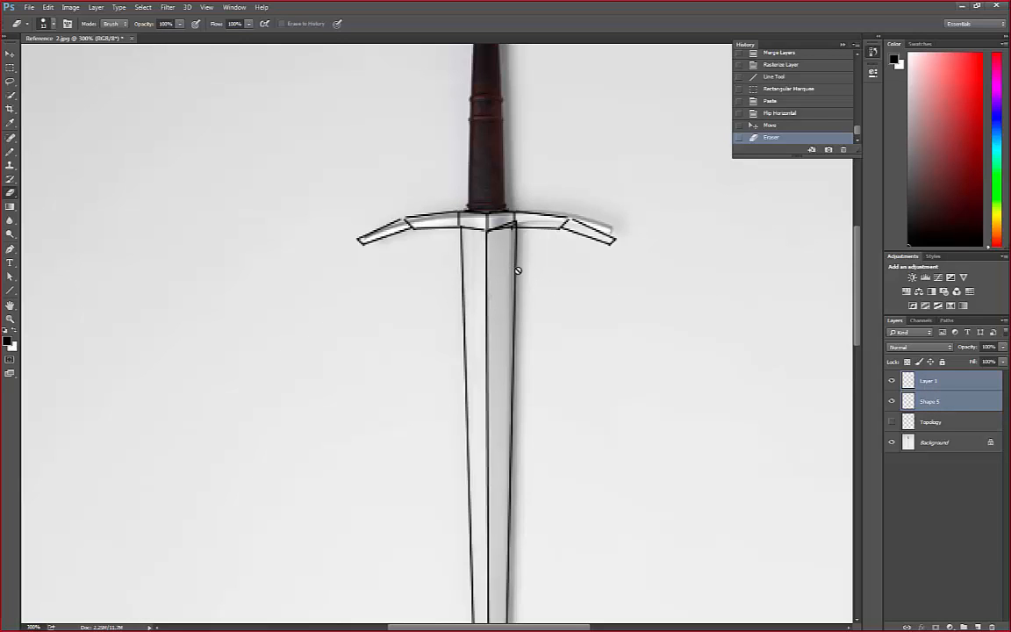
left_click(929, 379, "ctrl")
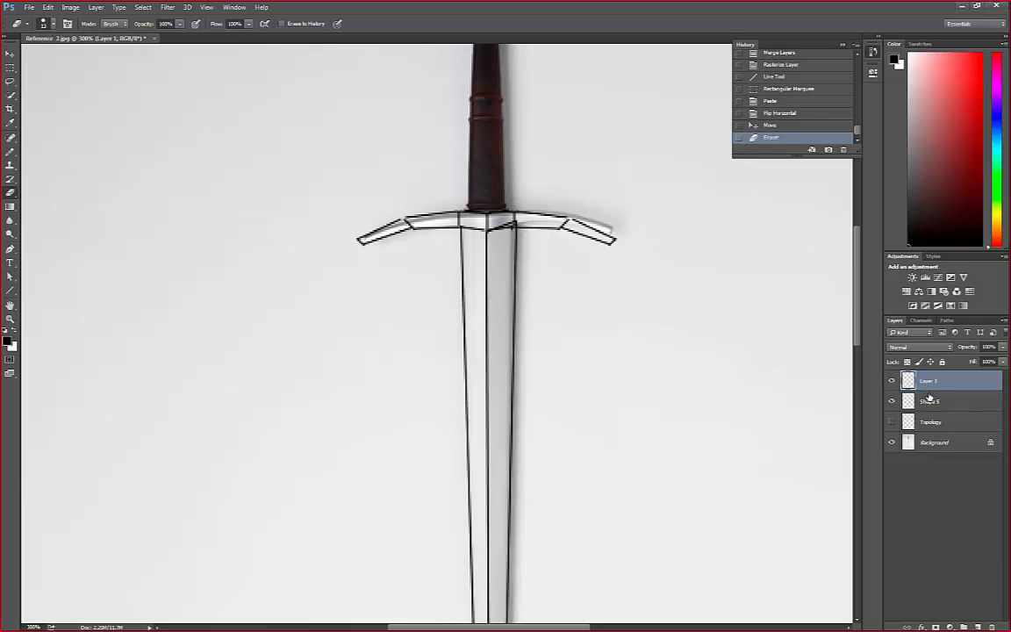
left_click(932, 384)
left_click(939, 402, "ctrl")
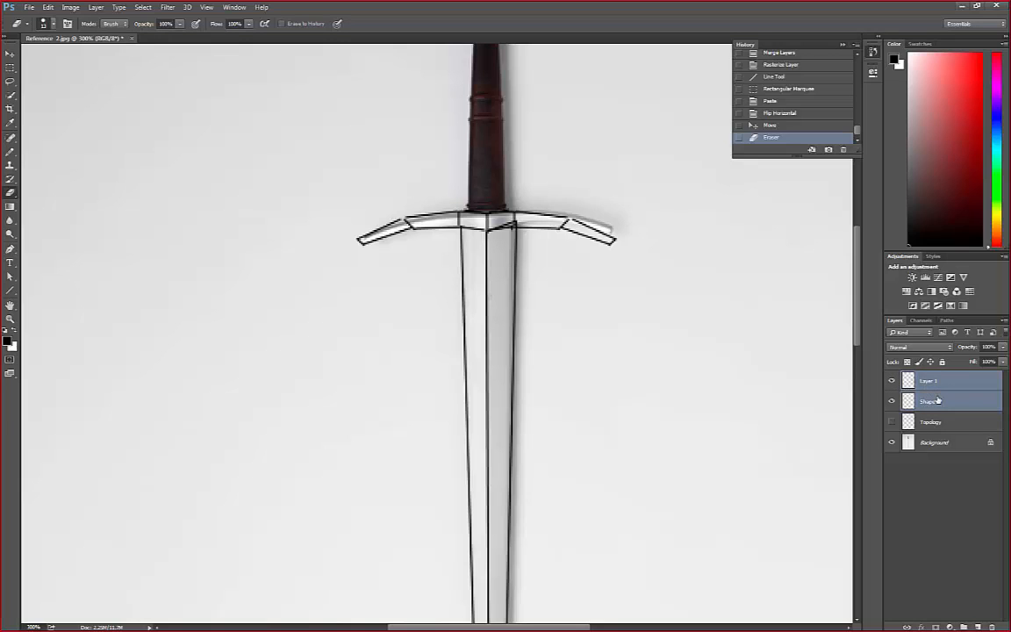
right_click(937, 402)
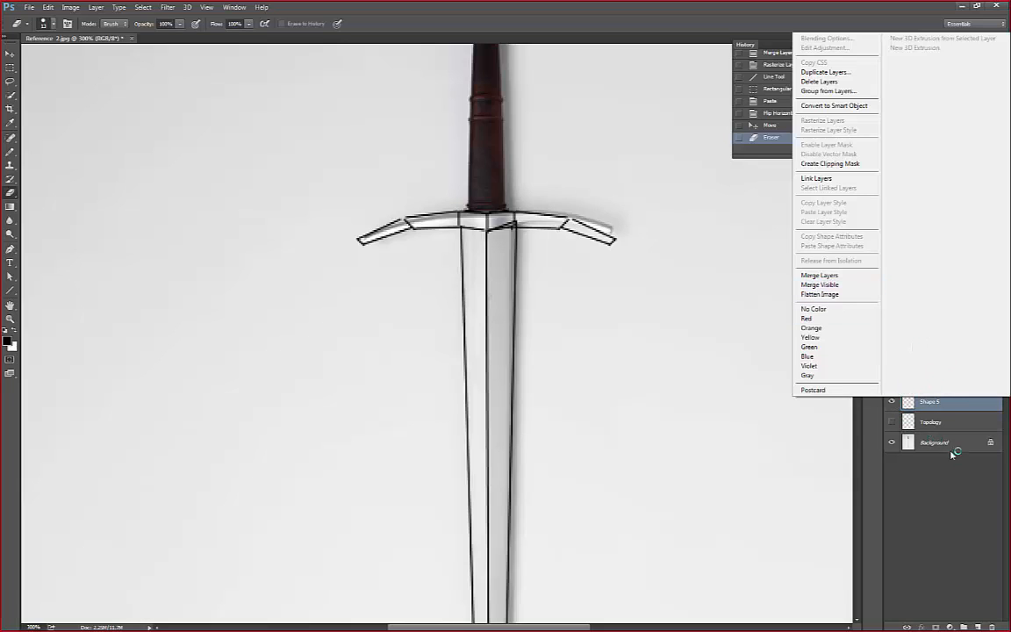
left_click(819, 276)
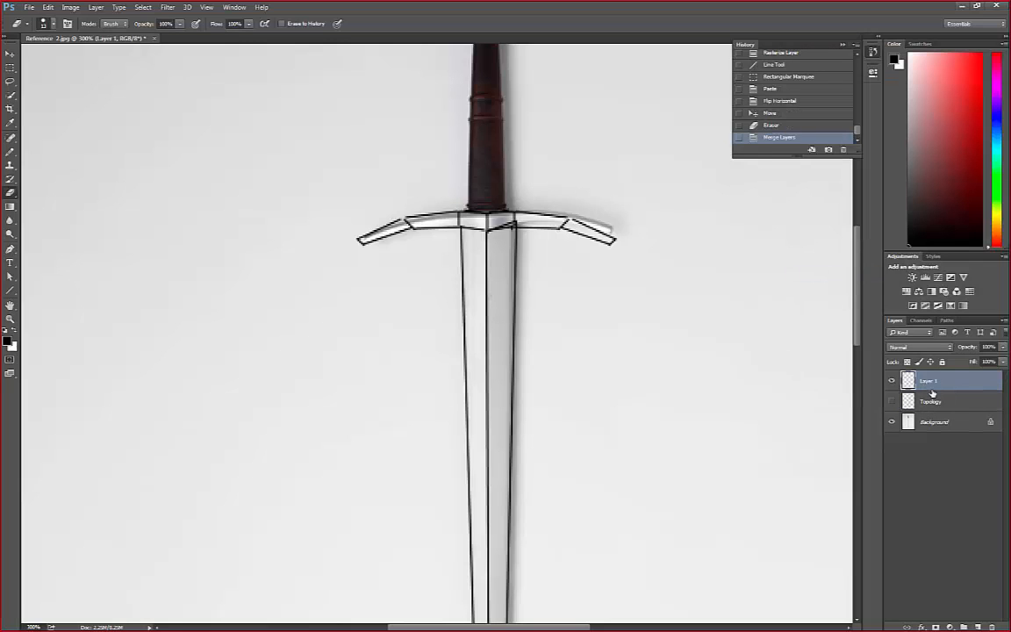
left_click(937, 403)
left_click(934, 384)
left_click(938, 403, "shift")
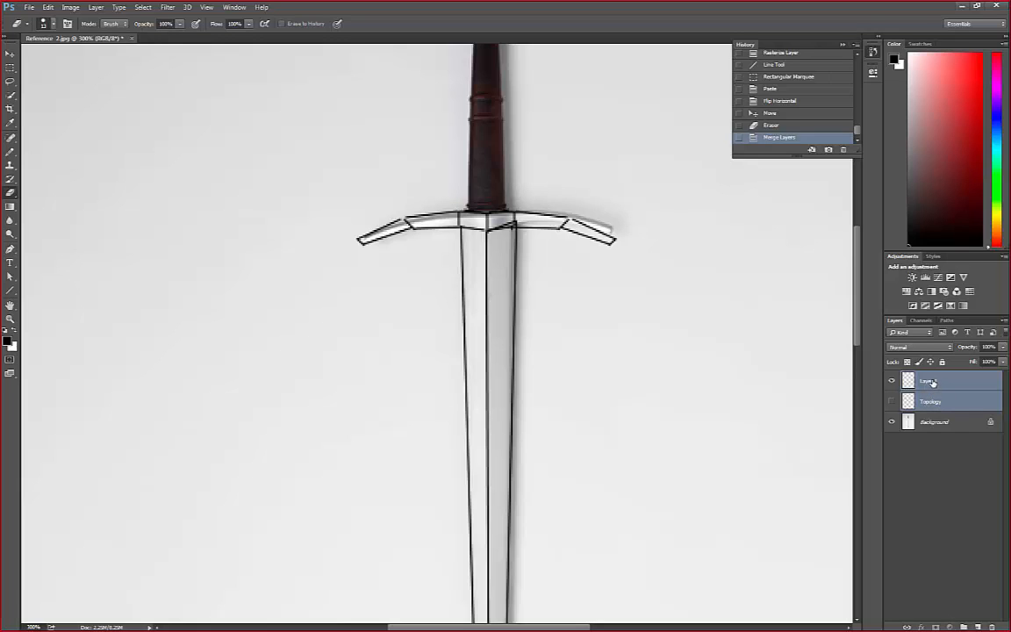
left_click(934, 383)
left_click(938, 403, "shift")
left_click(926, 383)
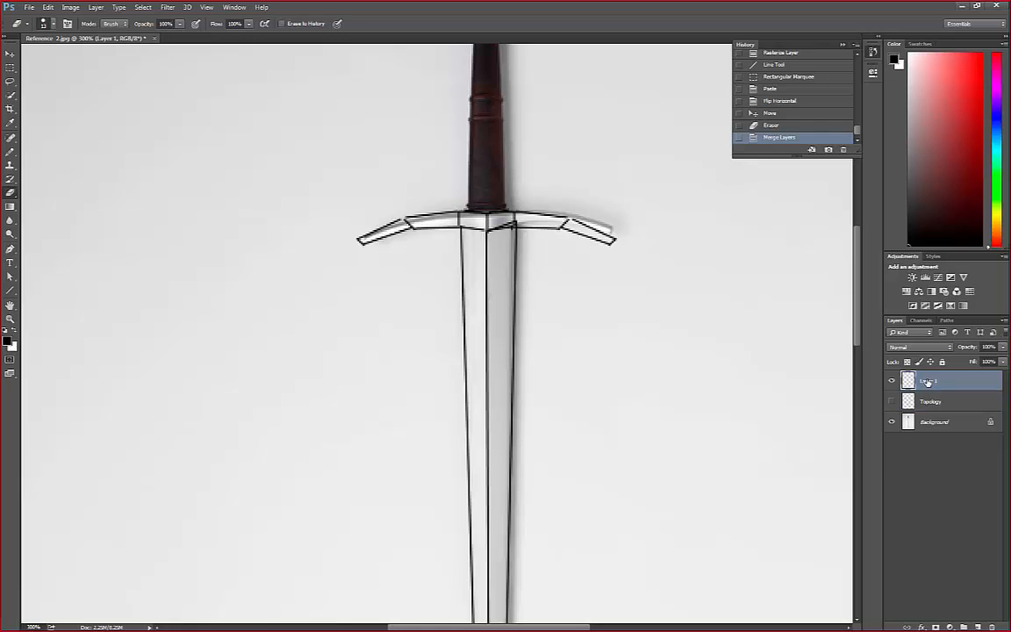
scroll(597, 256, "down", 3)
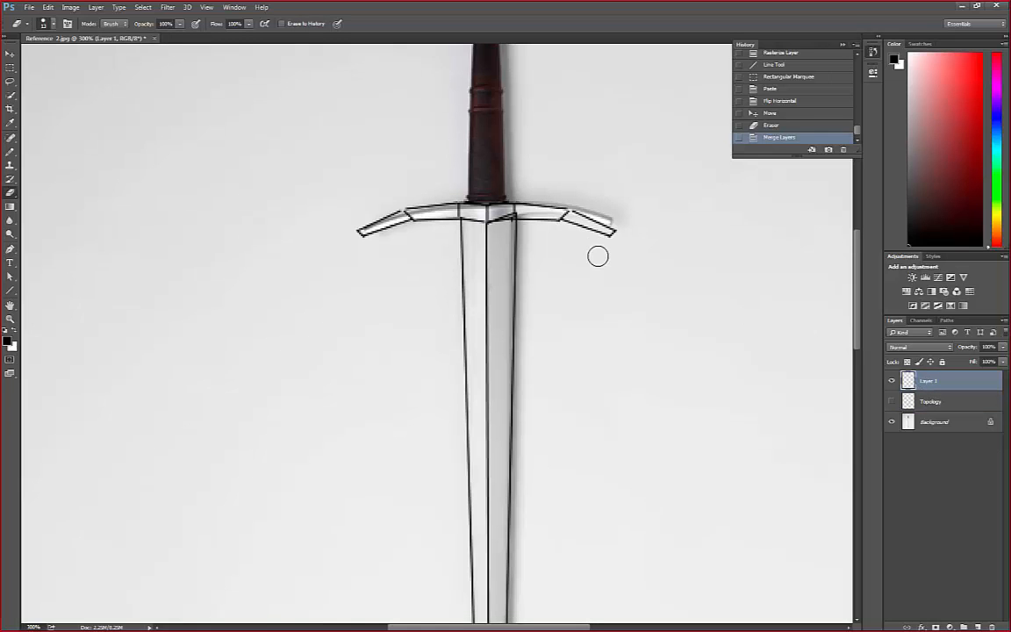
scroll(600, 261, "up", 5)
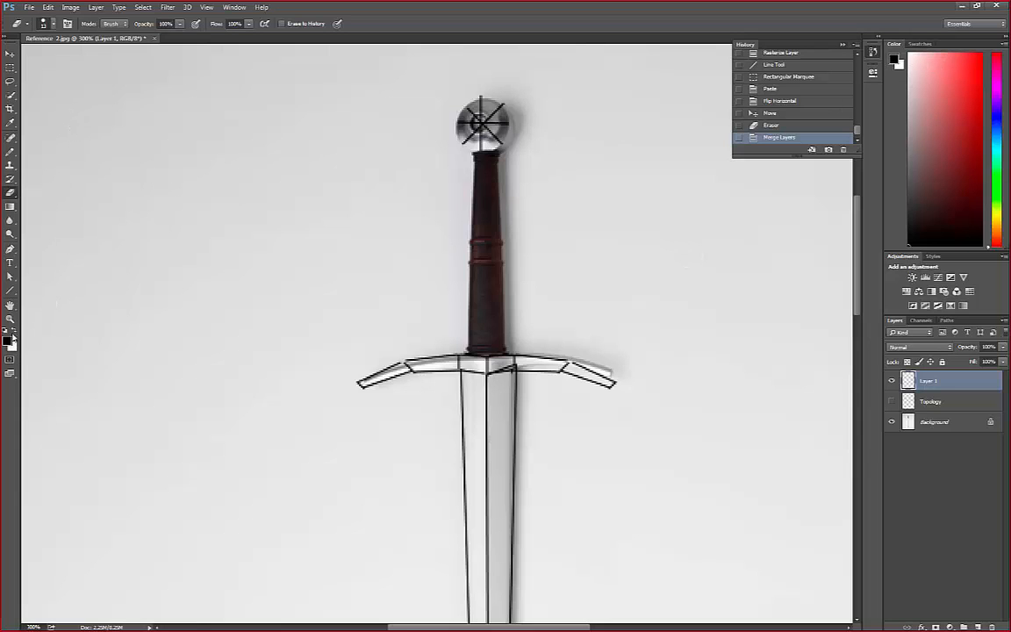
Try out white and other shades in the foreground color picker and confirm black (000000)
left_click(9, 343)
left_click_drag(399, 166, 544, 162)
left_click_drag(484, 179, 332, 149)
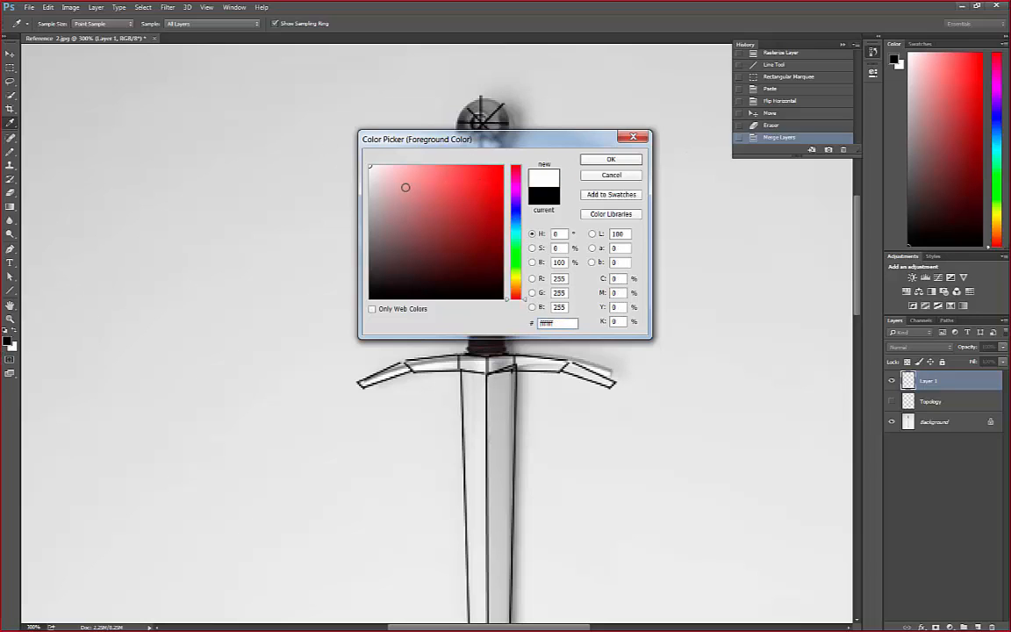
left_click_drag(424, 232, 559, 347)
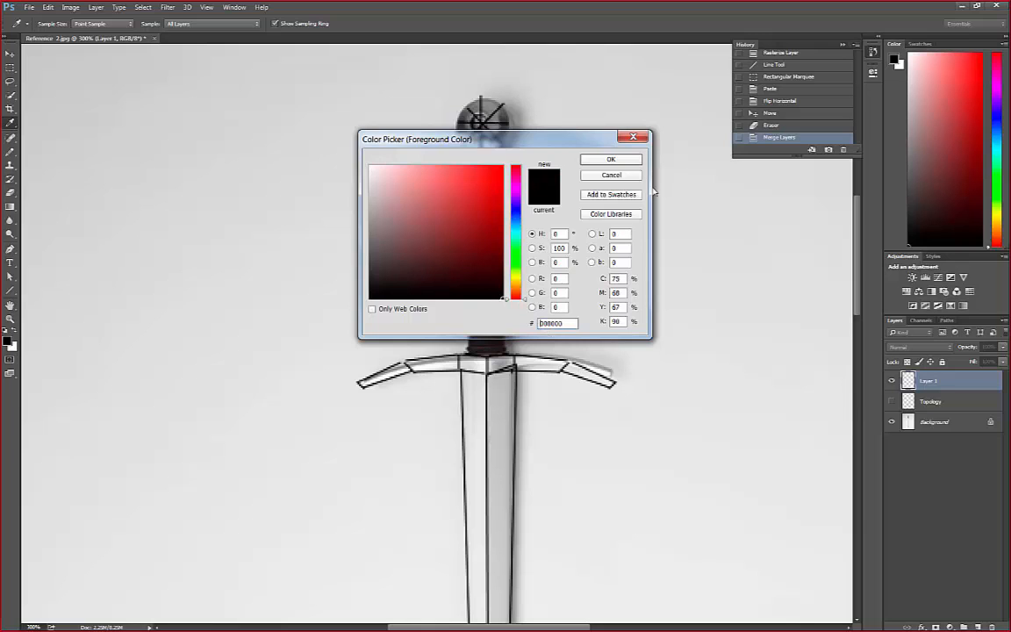
left_click(611, 159)
key("e")
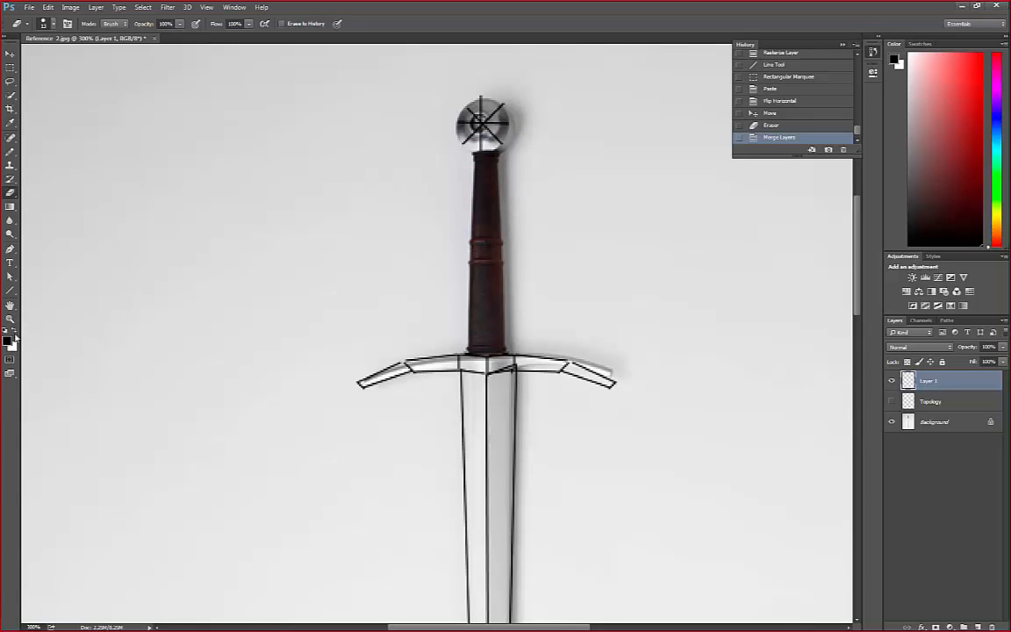
Make white the foreground color and set the Line tool to draw in Pixels mode
left_click(15, 333)
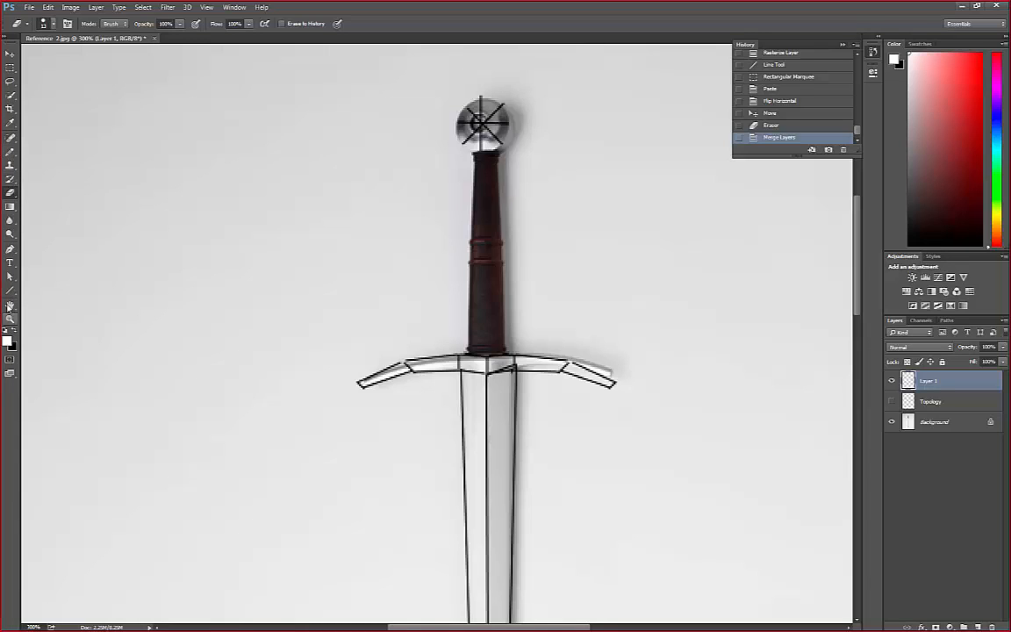
left_click(10, 293)
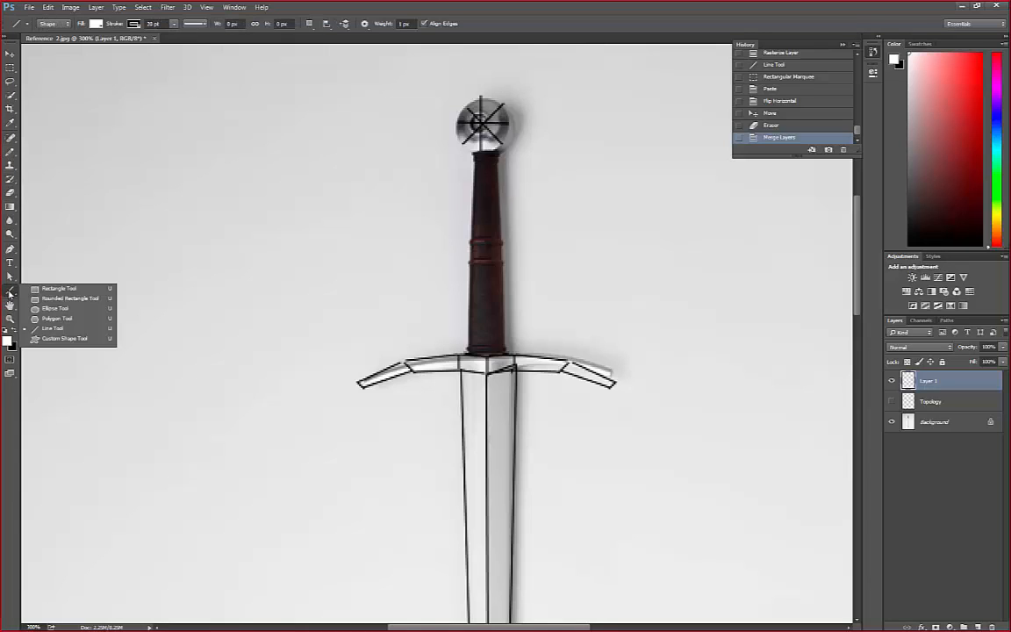
left_click(11, 293)
left_click(11, 292)
left_click(11, 292)
left_click(13, 291)
left_click(59, 330)
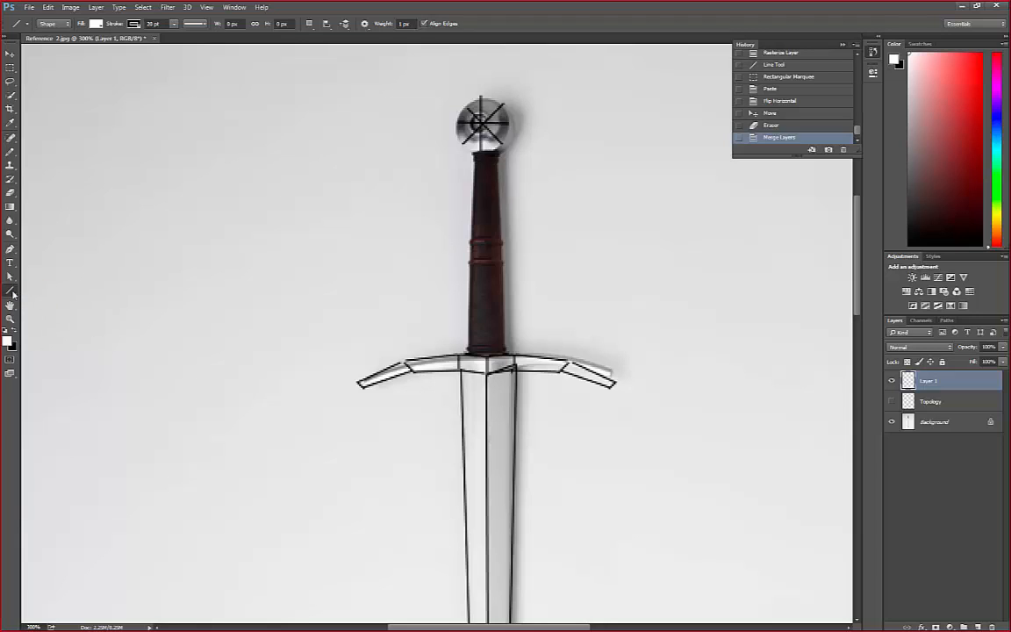
right_click(13, 292)
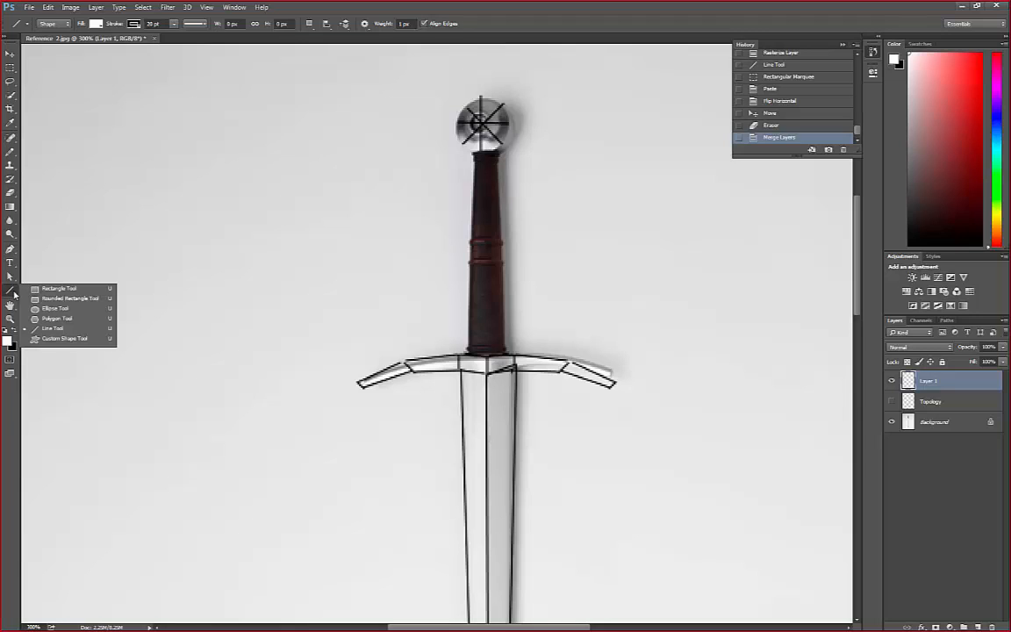
left_click(10, 289)
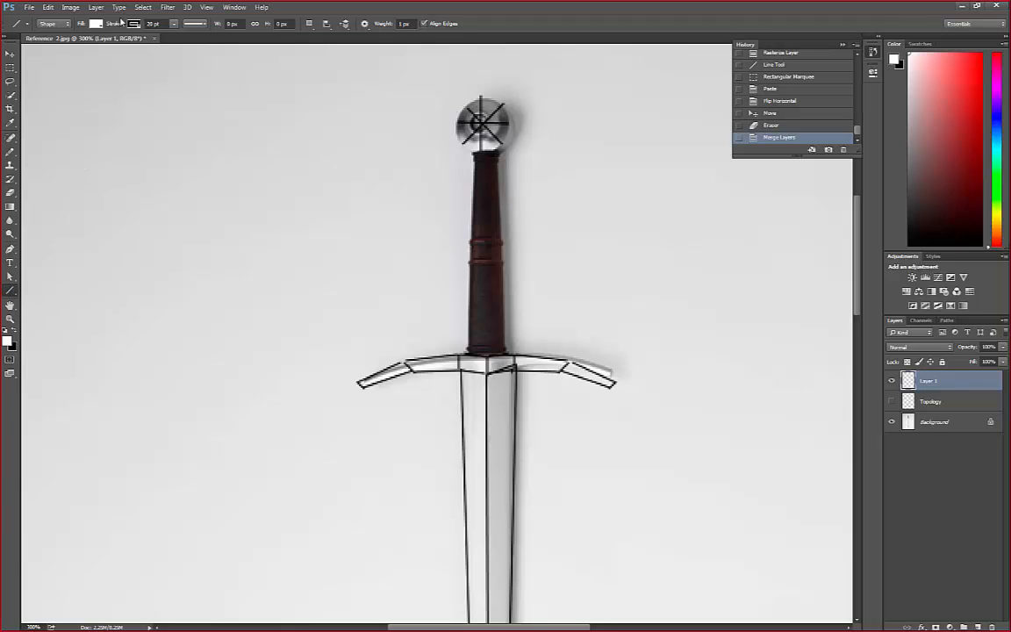
left_click(62, 25)
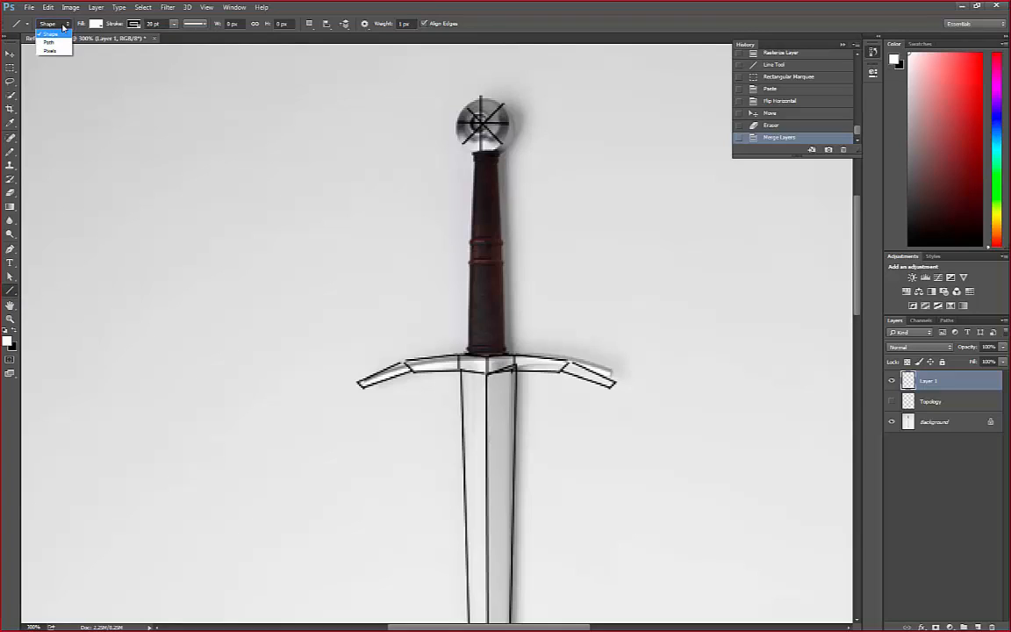
left_click(56, 47)
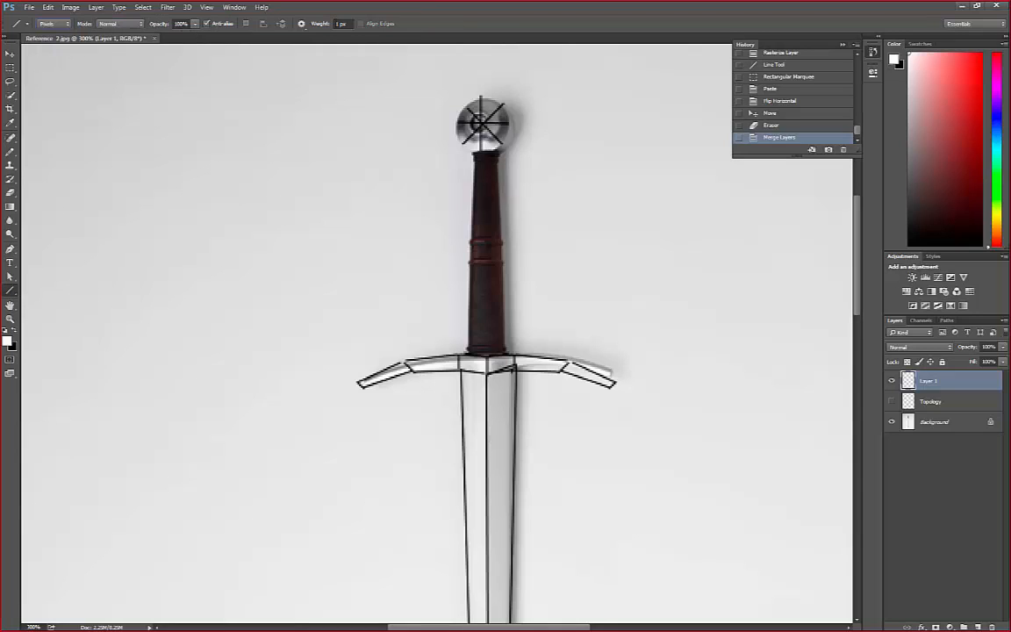
Try a 5 px white line along the grip's left edge and undo it
left_click(340, 23)
type("4")
left_click_drag(475, 151, 473, 350)
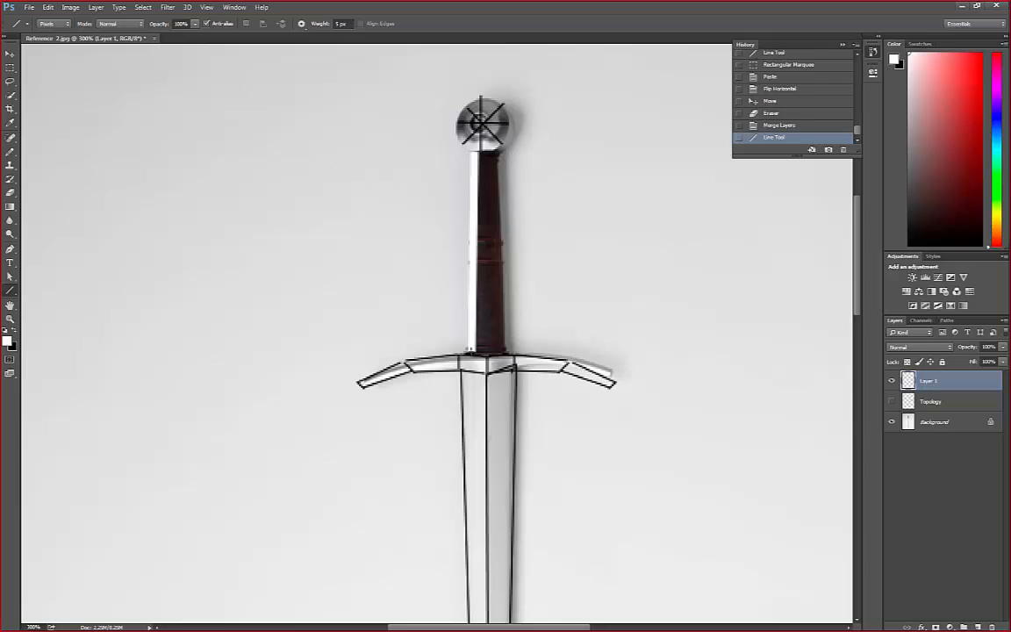
key("ctrl+z")
Set the line weight to 1 px and trace the grip's left and right edges in white
left_click(339, 24)
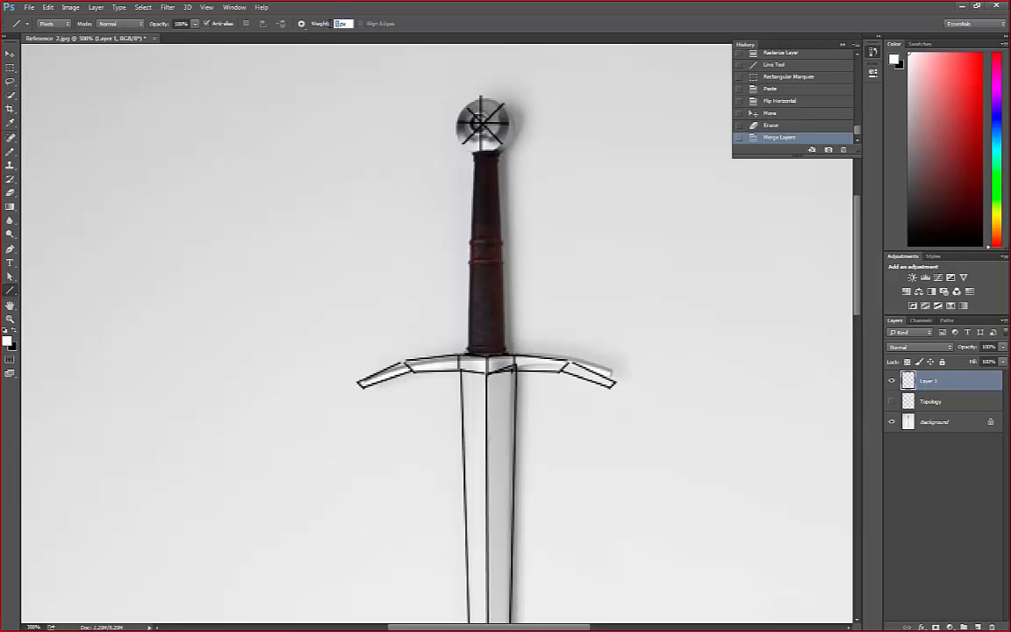
type("1")
left_click_drag(474, 153, 475, 352)
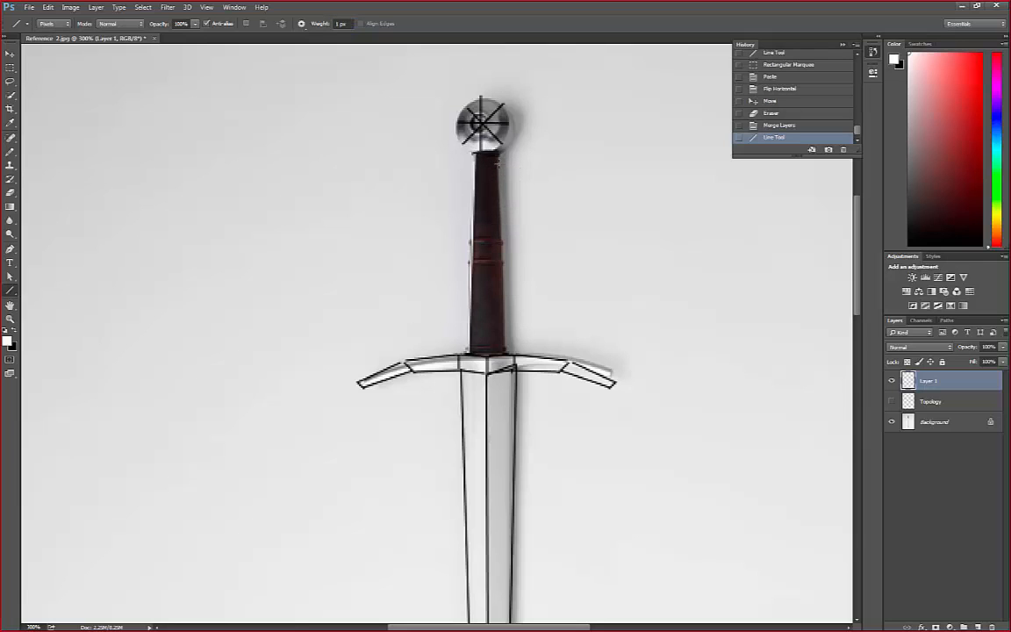
left_click_drag(497, 153, 501, 354)
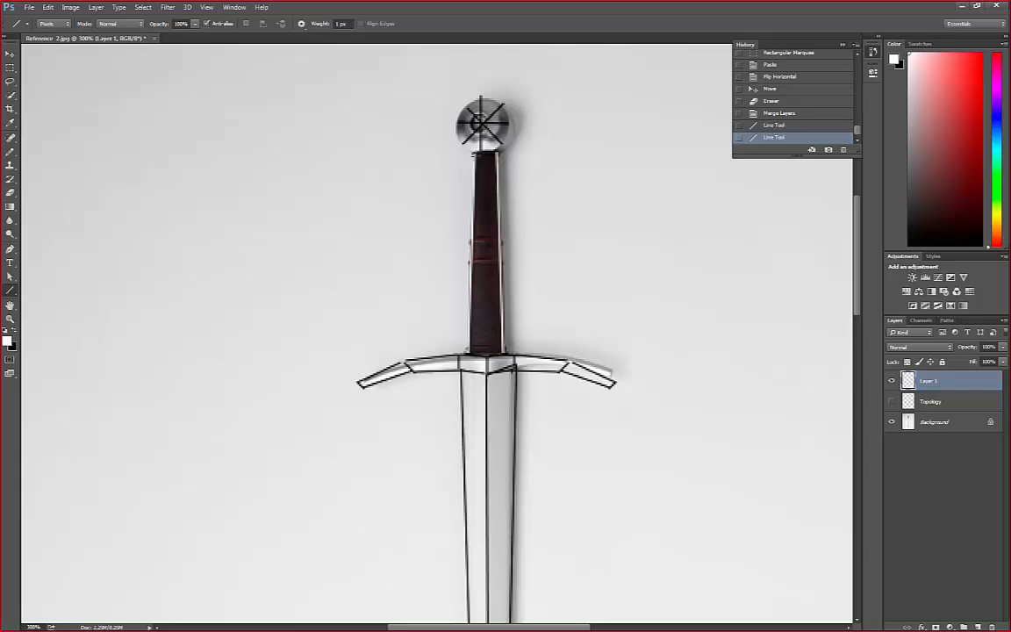
Draw white lines across the grip's middle rings, down its centre and across its upper and lower ends
mouse_move(471, 238)
left_mouse_down()
mouse_move(500, 238)
mouse_move(474, 254)
mouse_move(501, 259)
left_mouse_up()
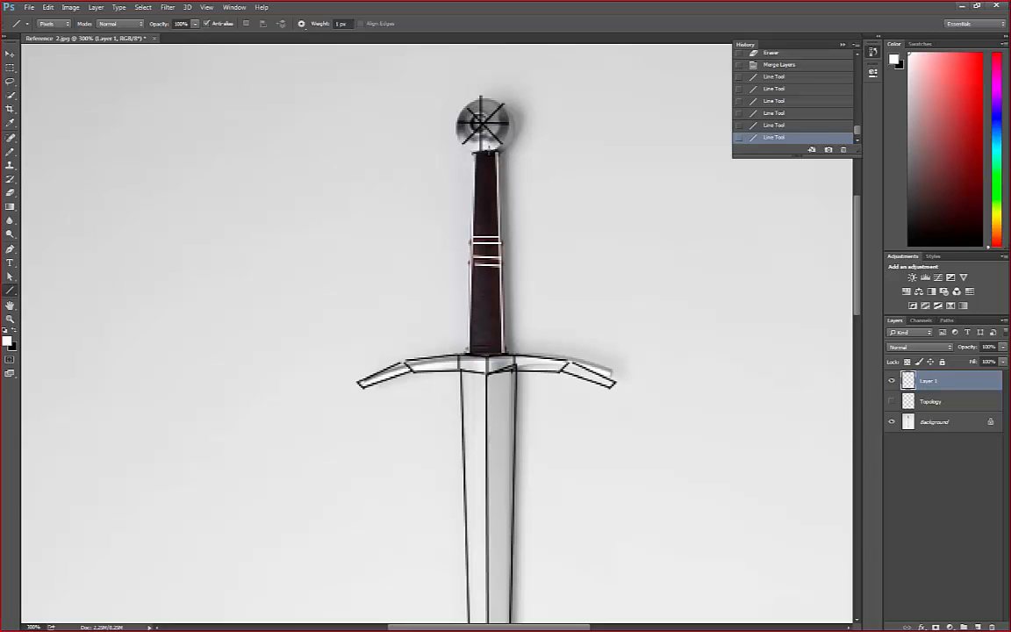
left_click_drag(485, 153, 488, 332)
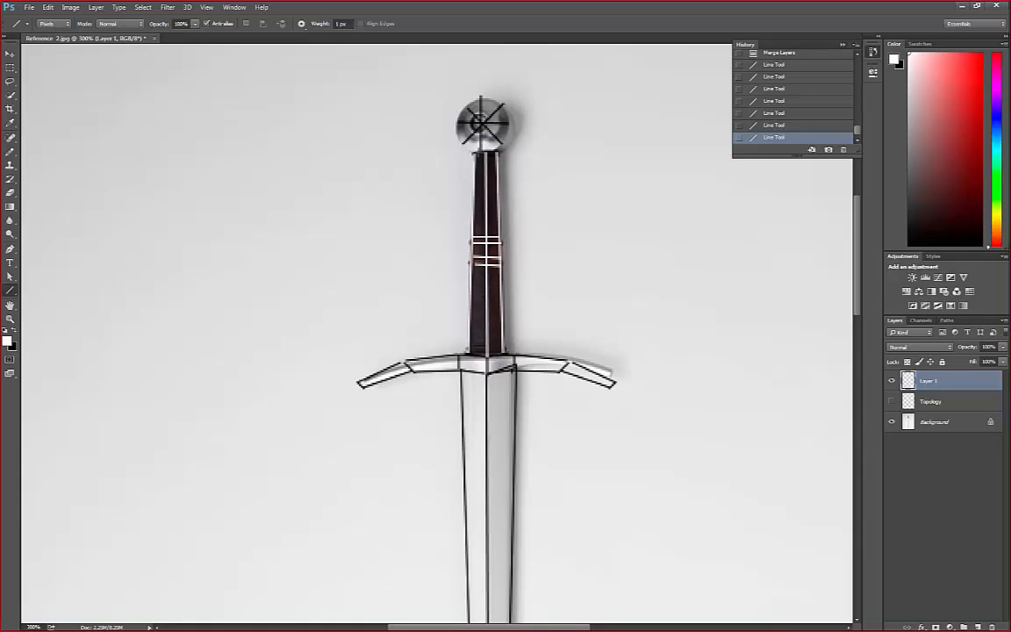
left_click_drag(473, 152, 500, 152)
left_click_drag(469, 352, 505, 354)
Outline the round pommel in black with the Pencil tool and erase the stray pixels outside its left side
left_click(10, 151)
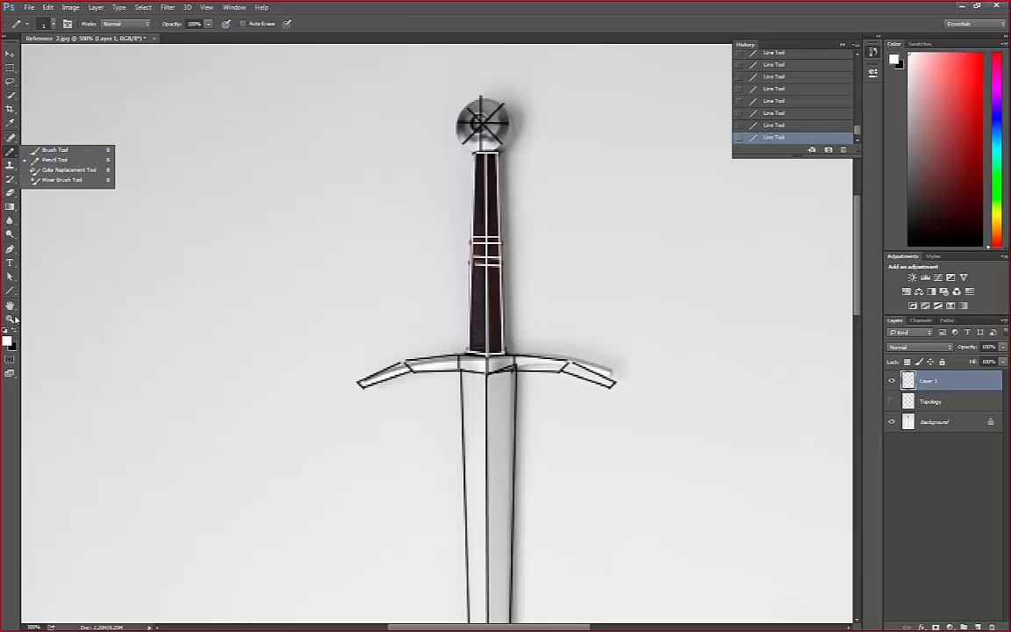
left_click(49, 161)
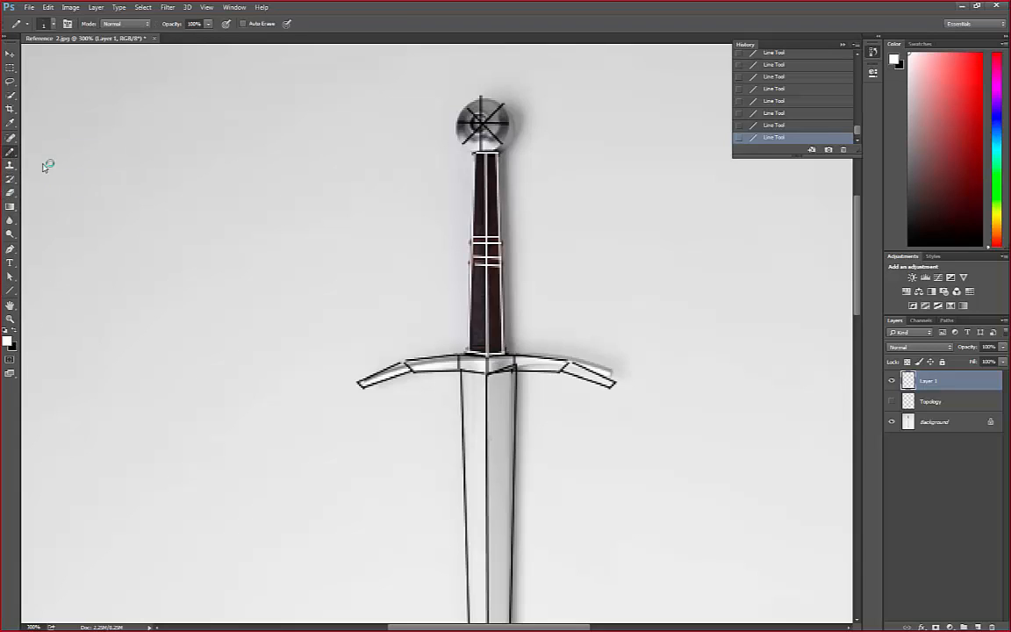
left_click(14, 331)
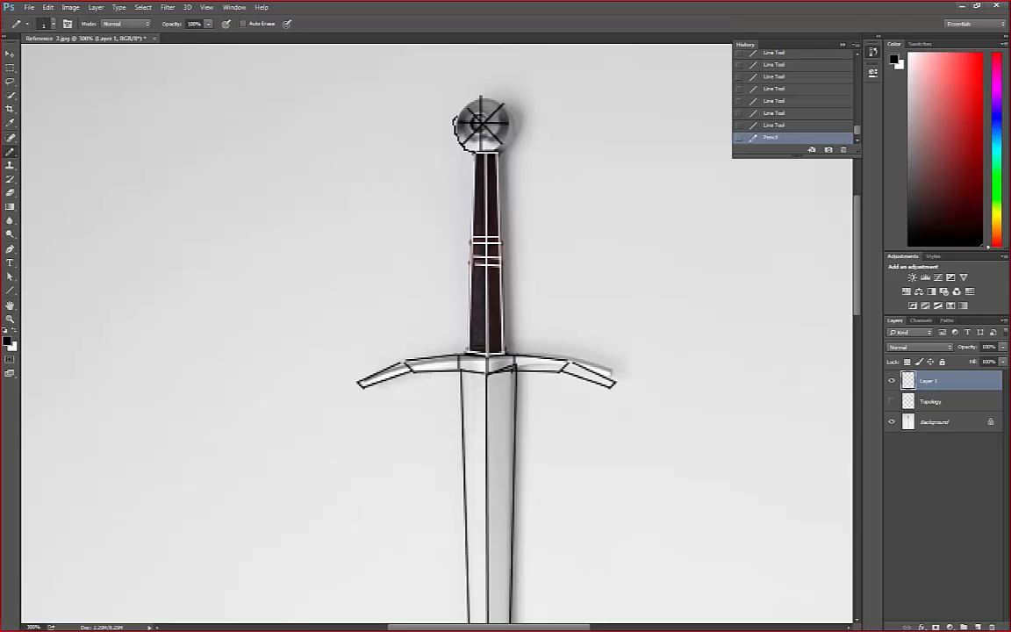
left_click(456, 118)
left_click(467, 104)
left_click(505, 105)
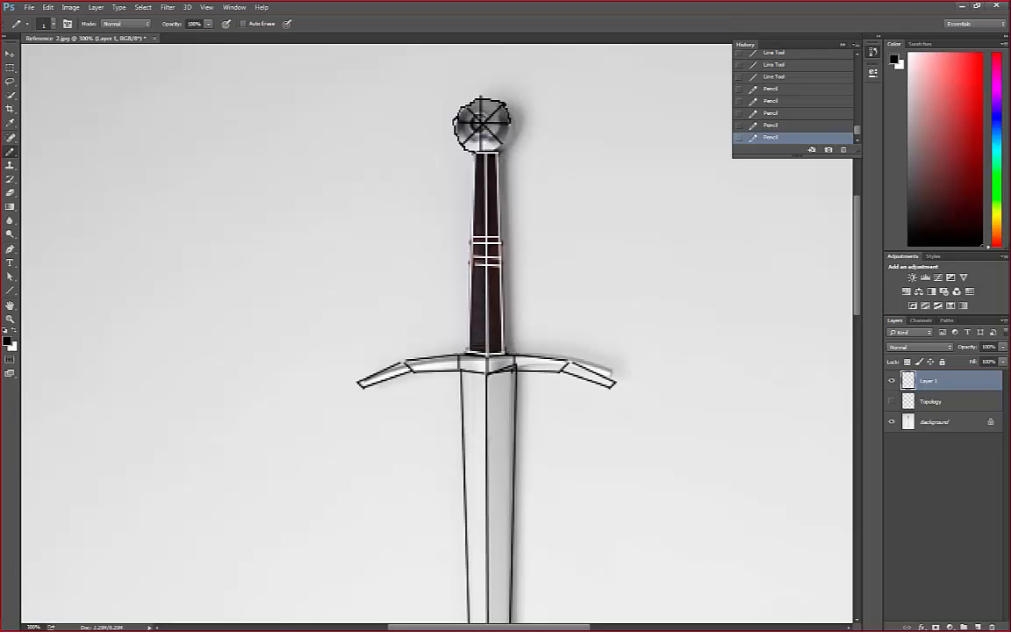
left_click(505, 139)
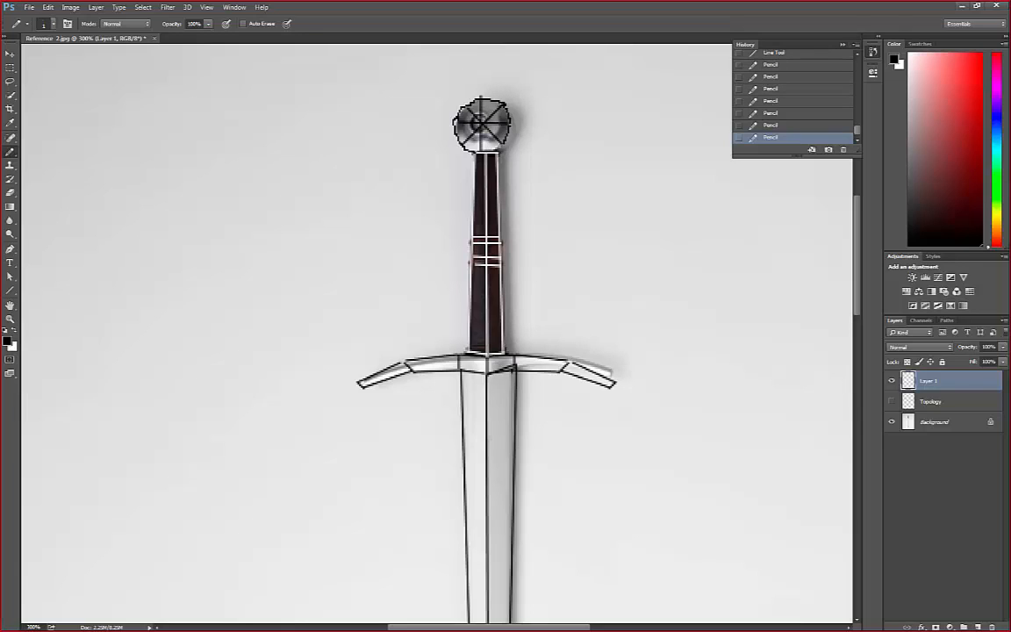
left_click(461, 139)
left_click(9, 192)
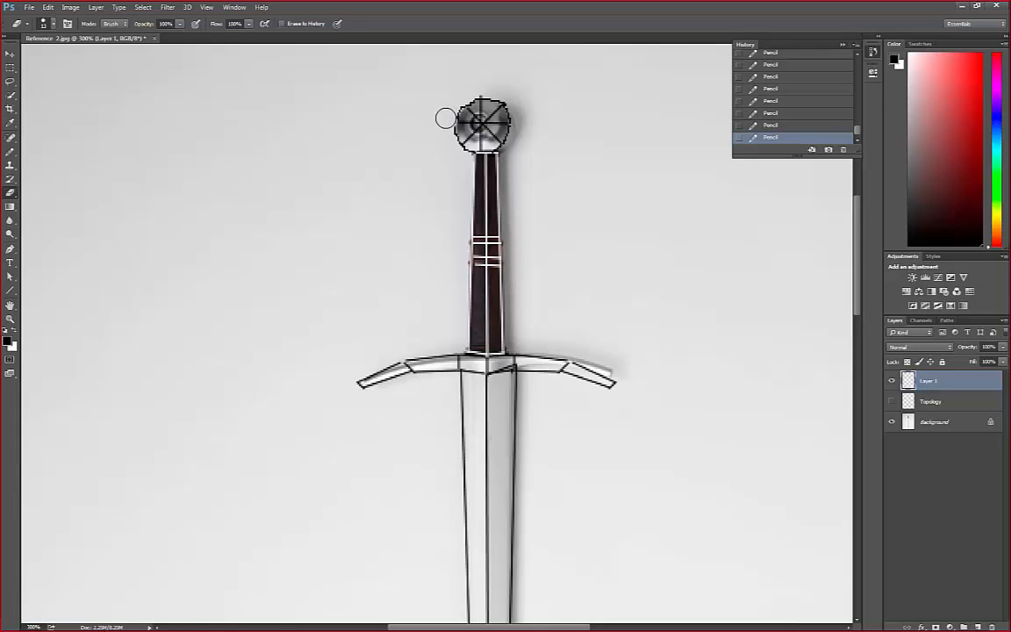
left_click_drag(445, 118, 445, 108)
Add a black Pencil mark where the blade's right edge meets the crossguard, after comparing the Brush and Pencil tools
left_click(11, 150)
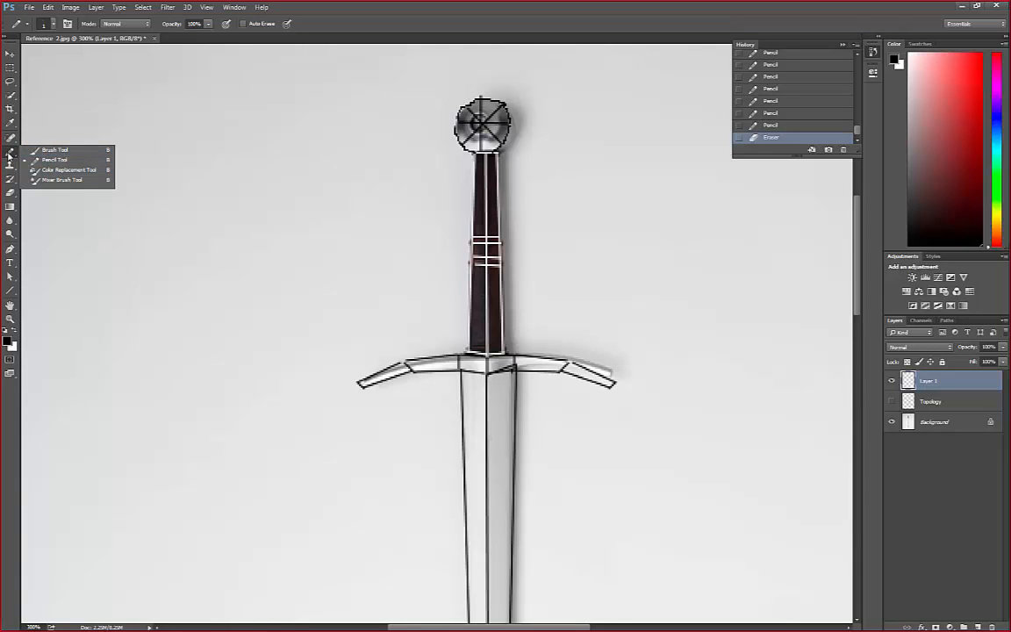
left_click(55, 151)
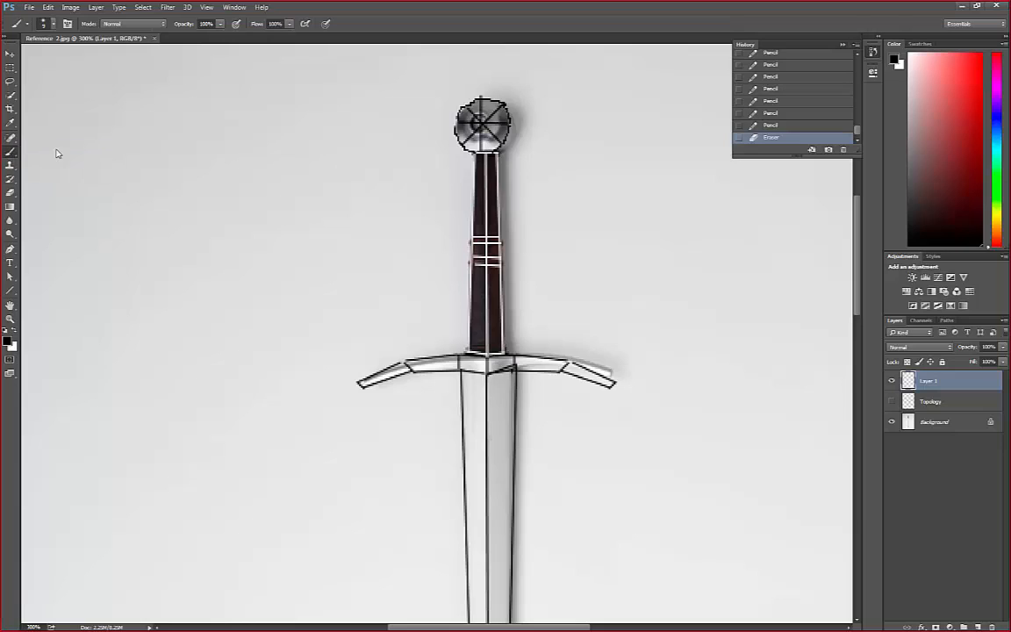
left_click(11, 152)
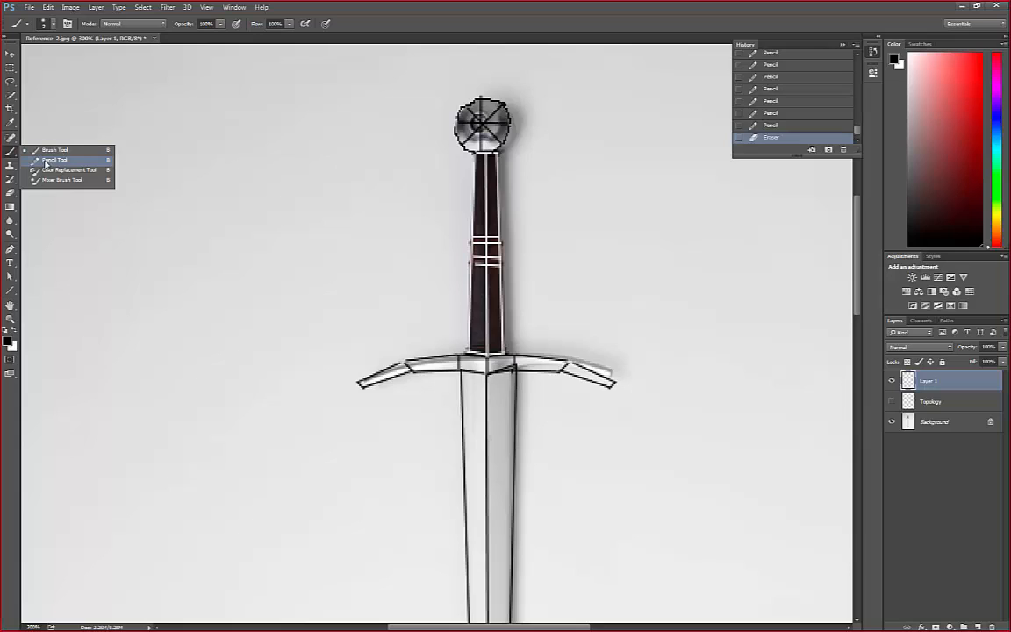
left_click(45, 163)
left_click(11, 153)
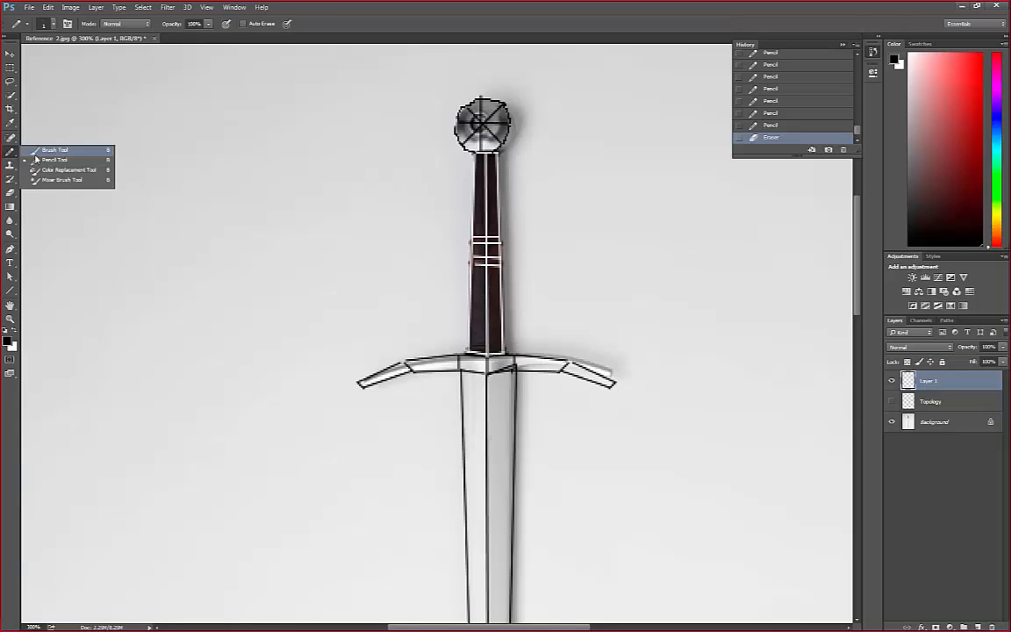
left_click(45, 164)
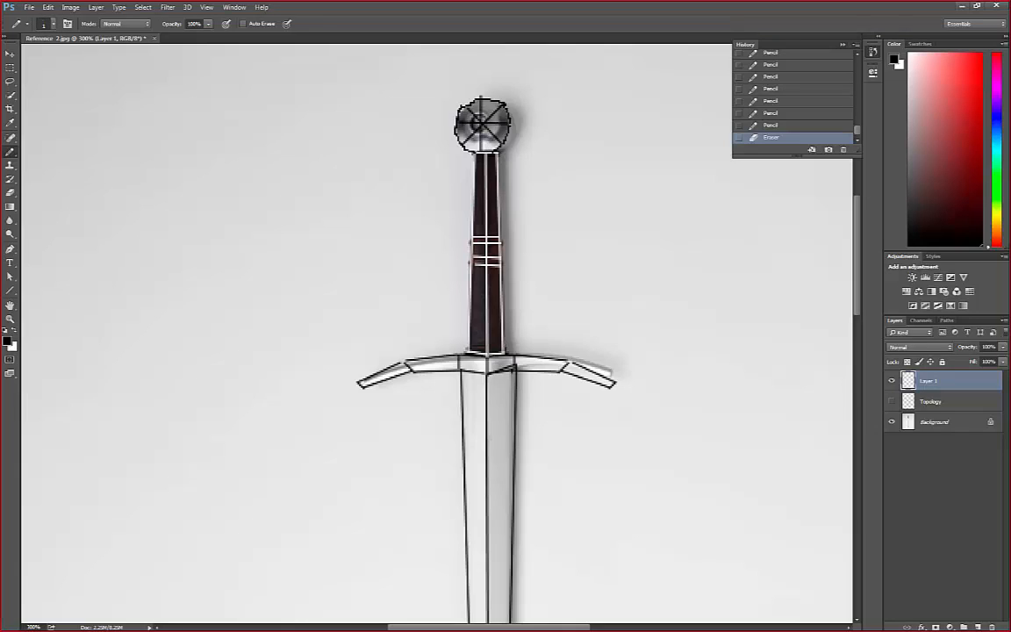
left_click(516, 367)
Erase the line end sticking out above the pommel and clean up stray pixels around its outline
left_click(10, 193)
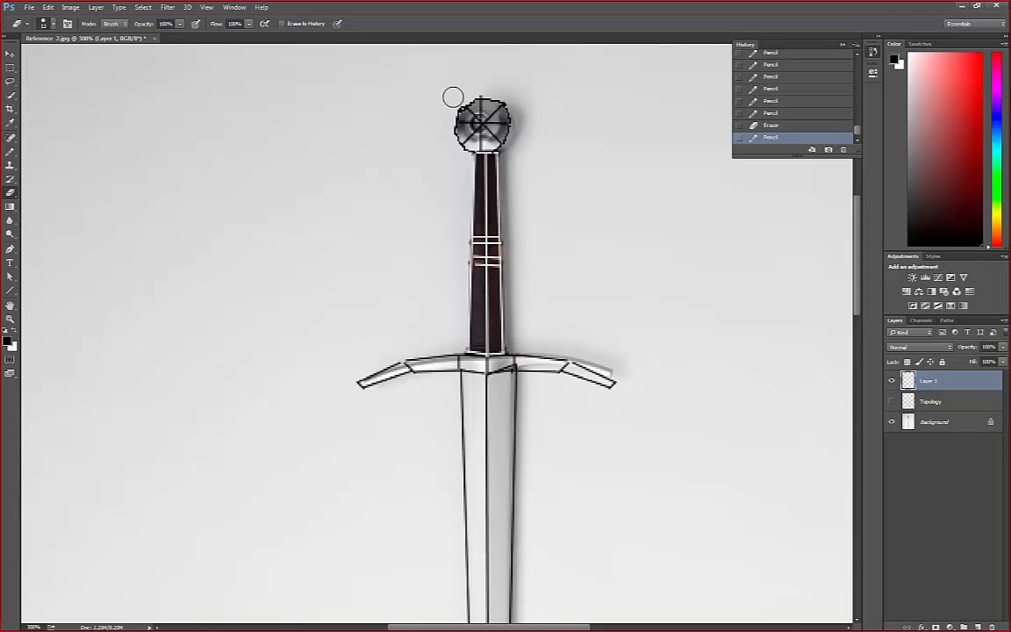
left_click(485, 86)
left_click(484, 88)
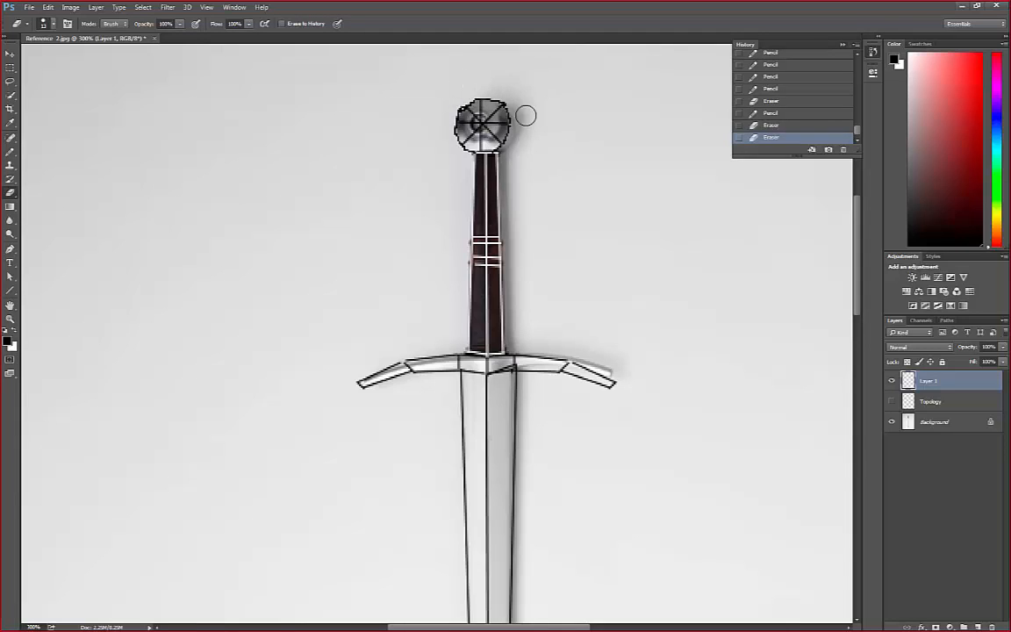
left_click(10, 319)
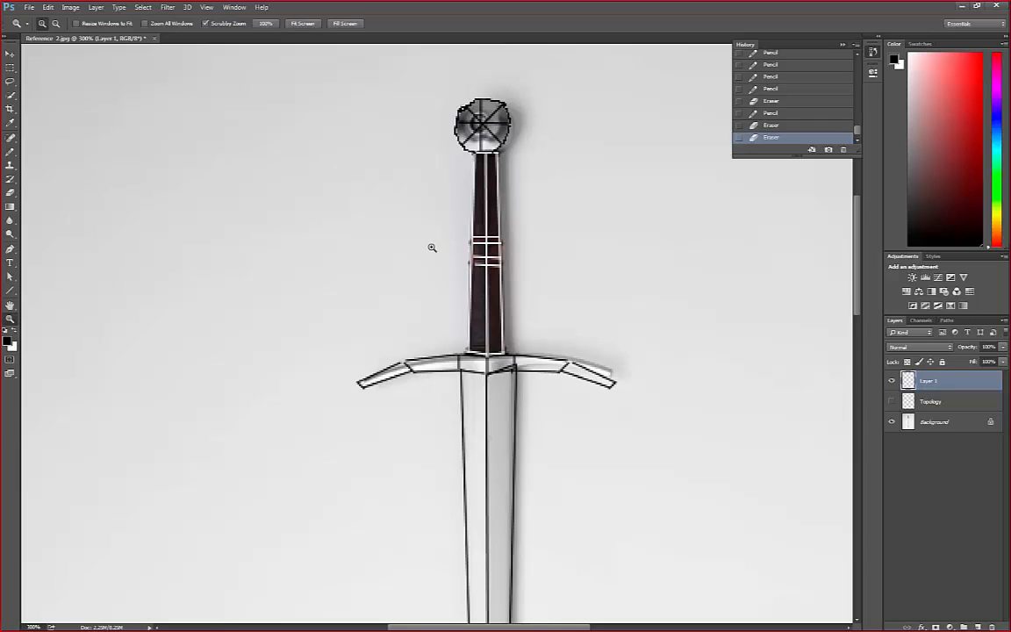
key("alt")
left_click(431, 247, "alt")
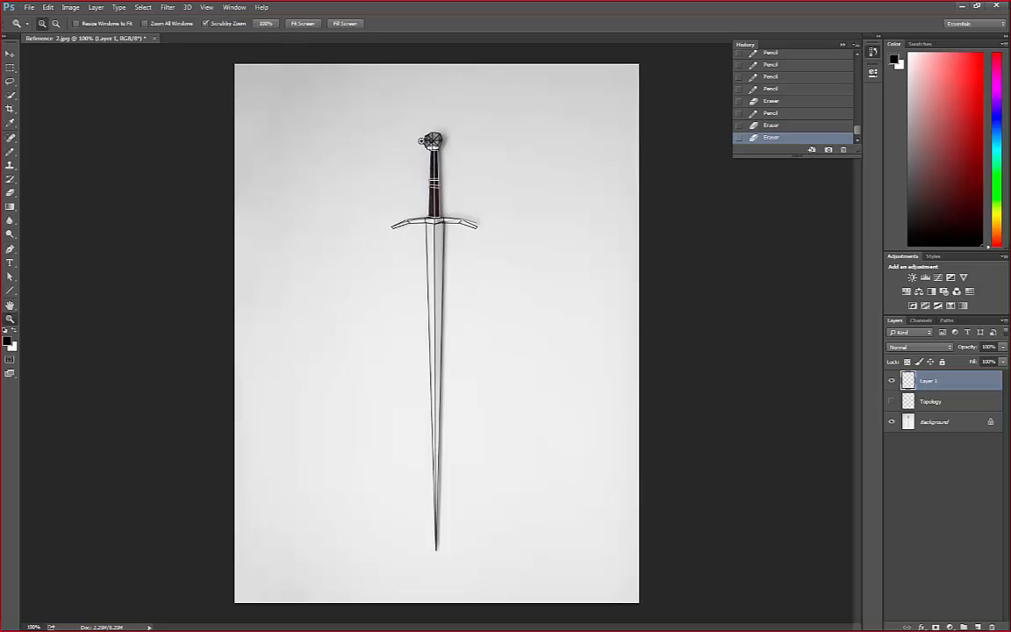
left_click_drag(423, 130, 427, 126)
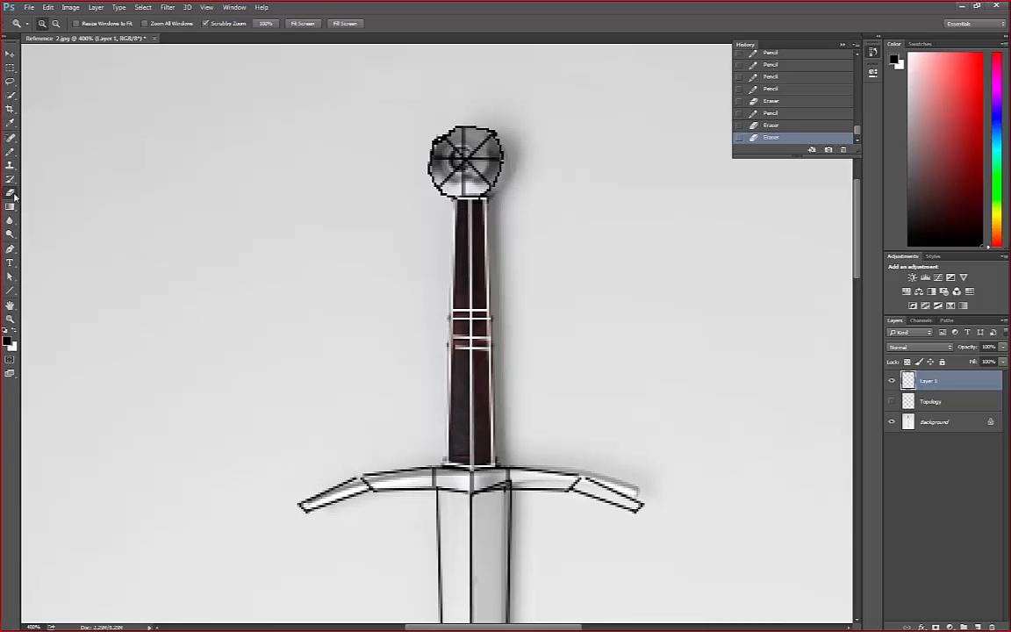
left_click(10, 191)
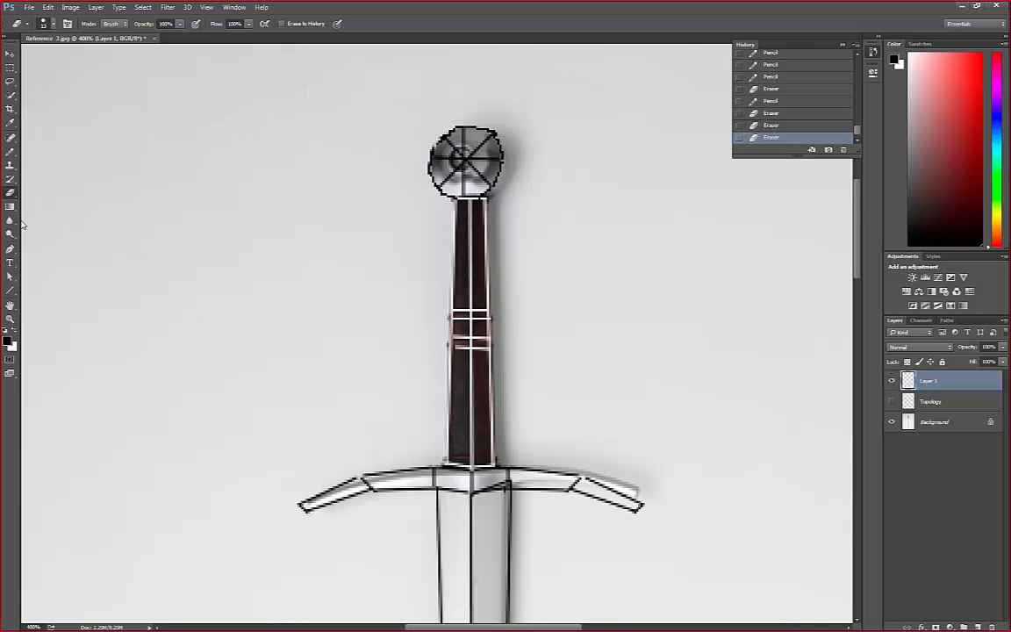
left_click(10, 318)
left_click(448, 267)
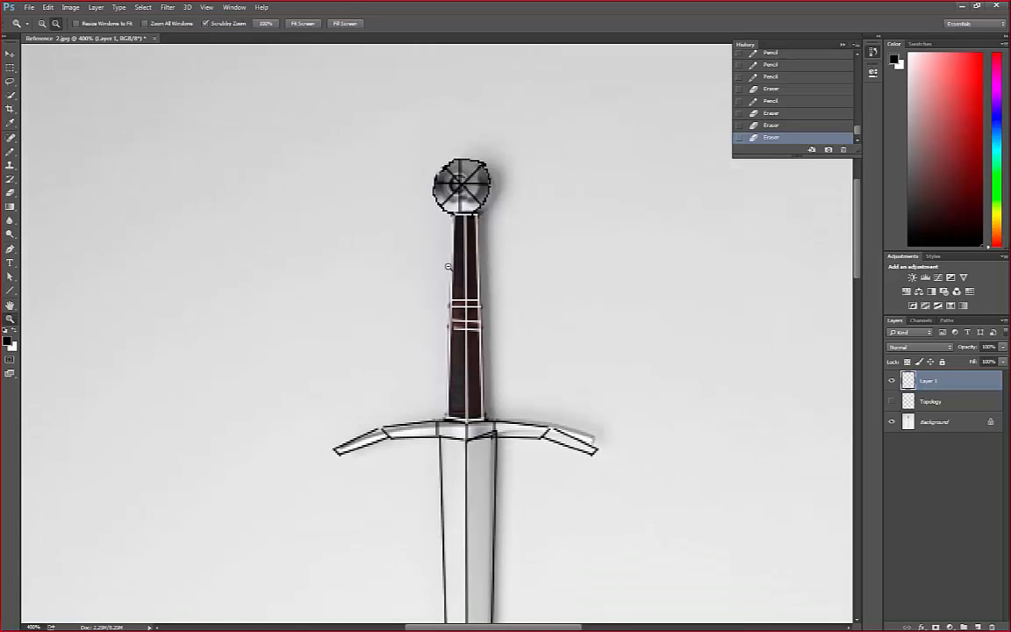
left_click(448, 268)
left_click(449, 268)
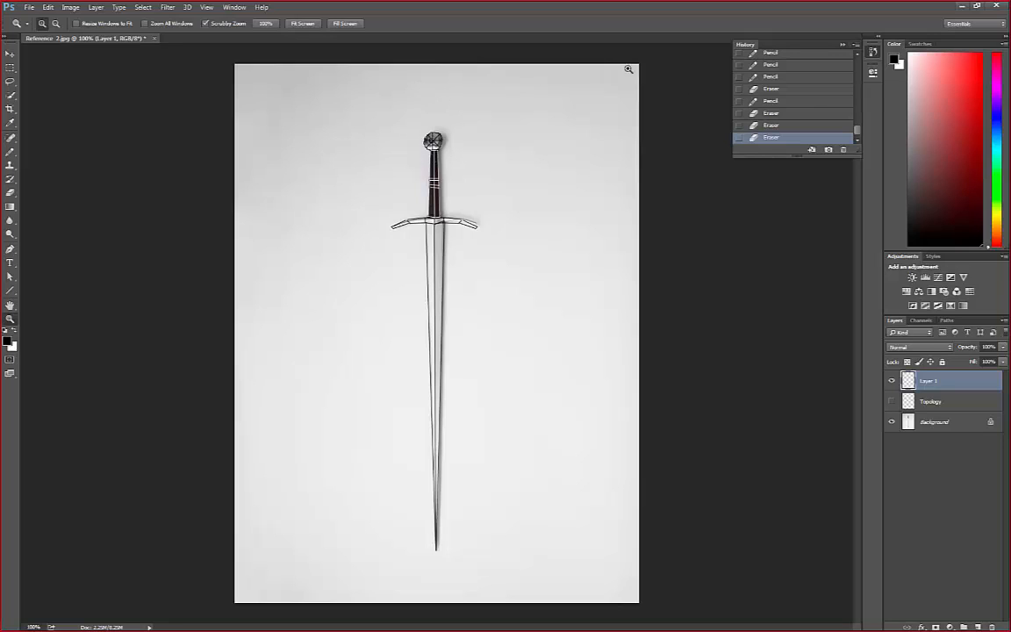
Compare the hidden Topology layer's line work with Layer 1 by toggling its visibility, leaving it hidden and Layer 1 active
left_click(945, 402)
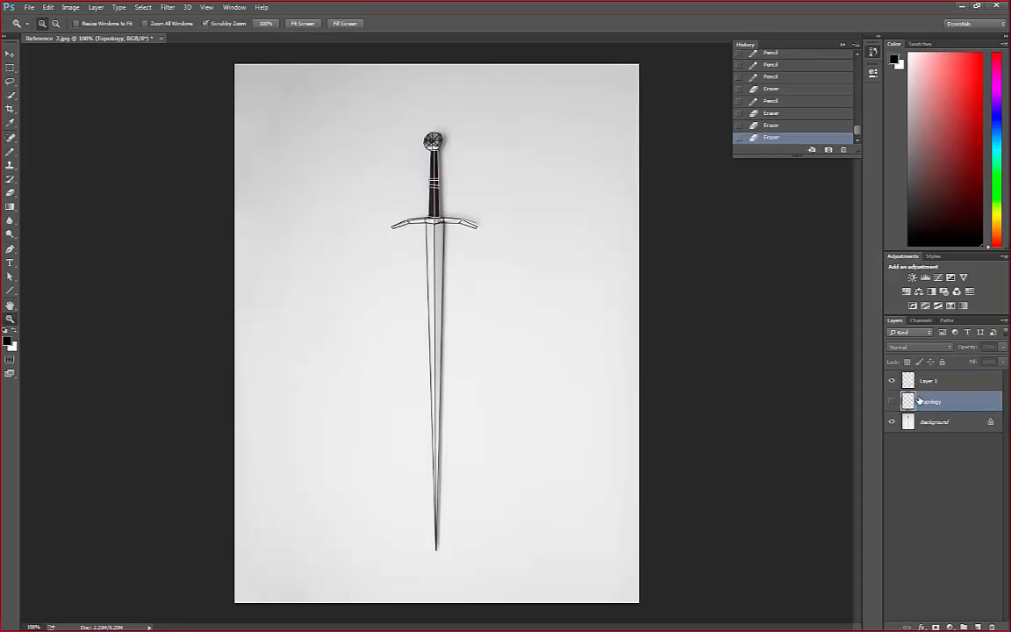
left_click(893, 402)
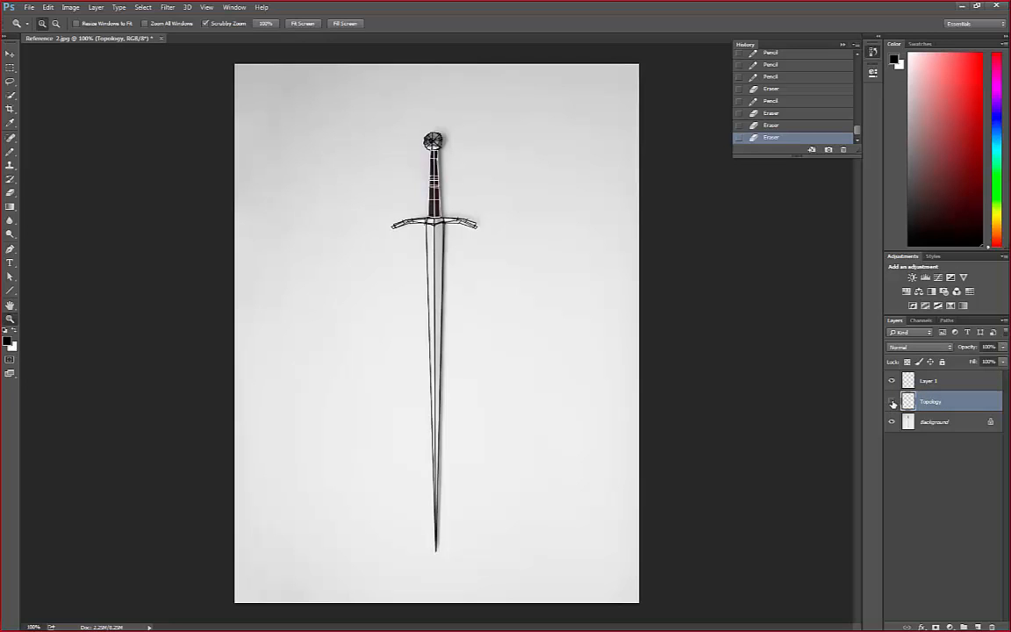
left_click(892, 402)
left_click(893, 402)
left_click(893, 402)
left_click(893, 402)
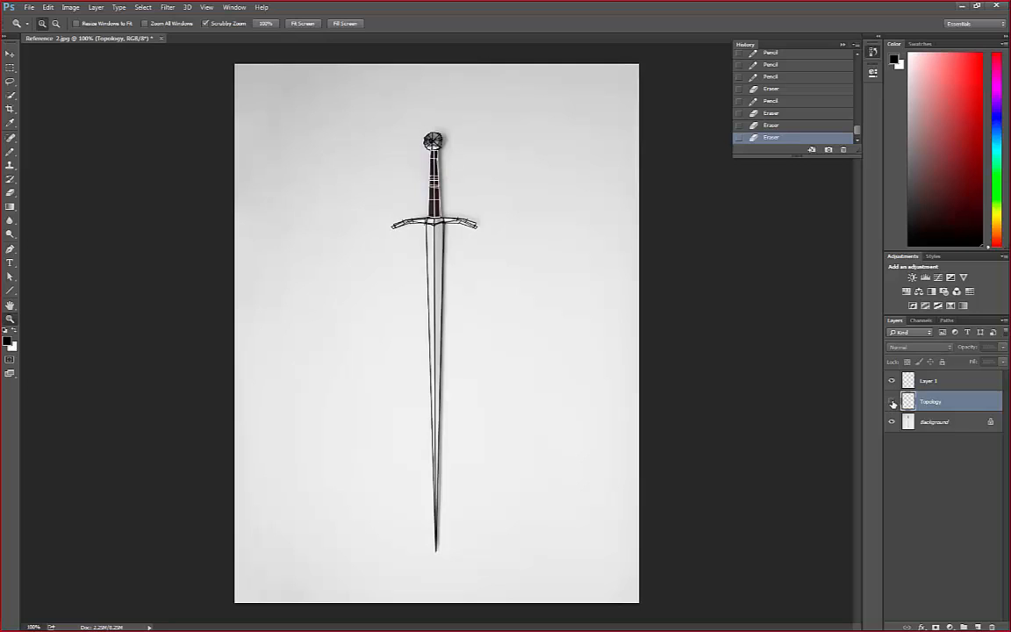
left_click(892, 402)
left_click(892, 402)
left_click(893, 402)
left_click(893, 402)
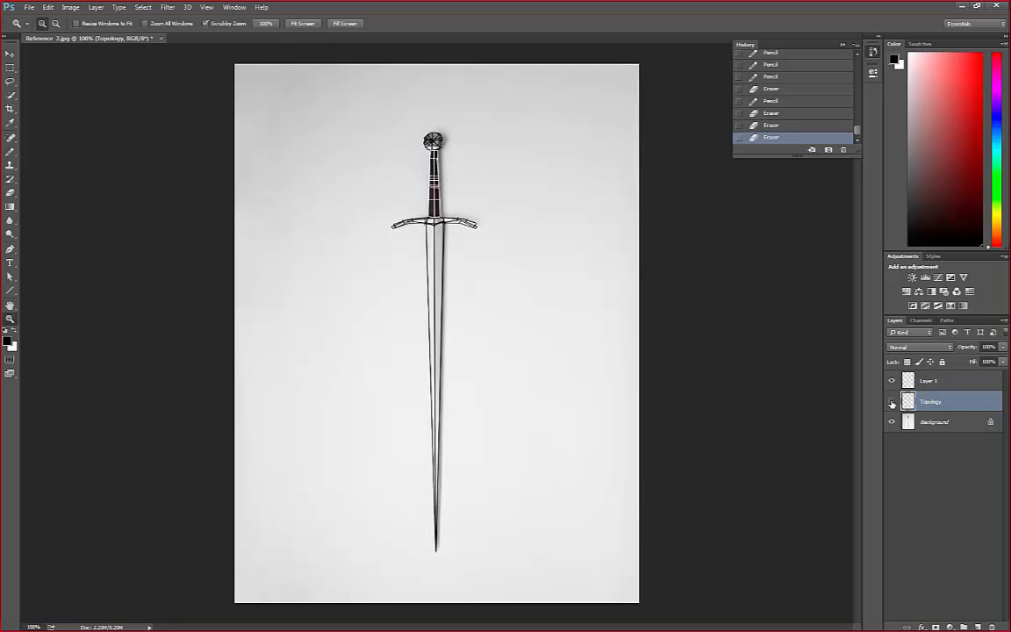
left_click(893, 402)
left_click(893, 402)
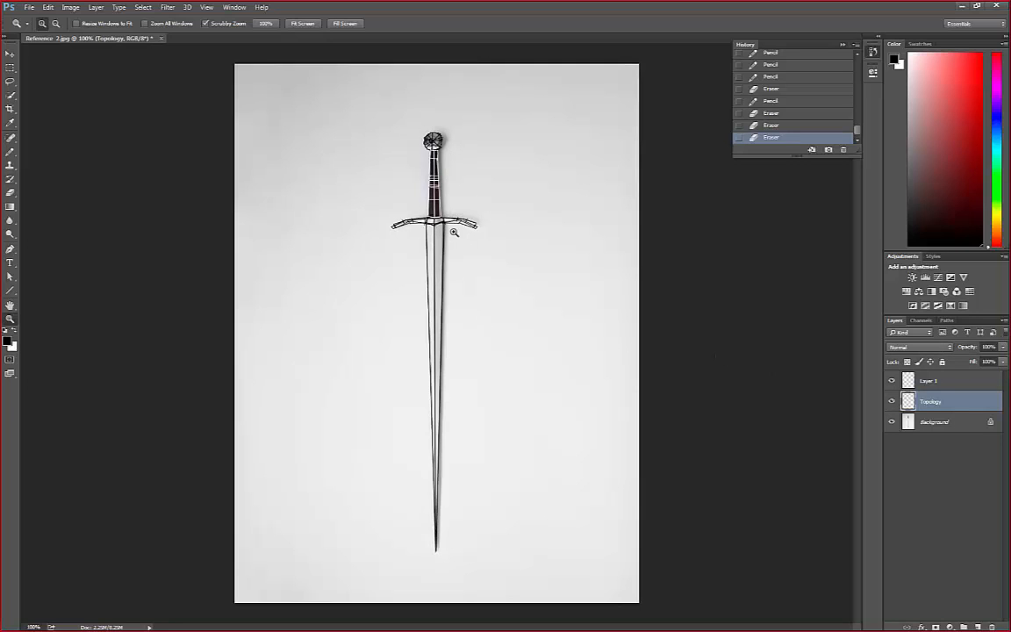
left_click(893, 403)
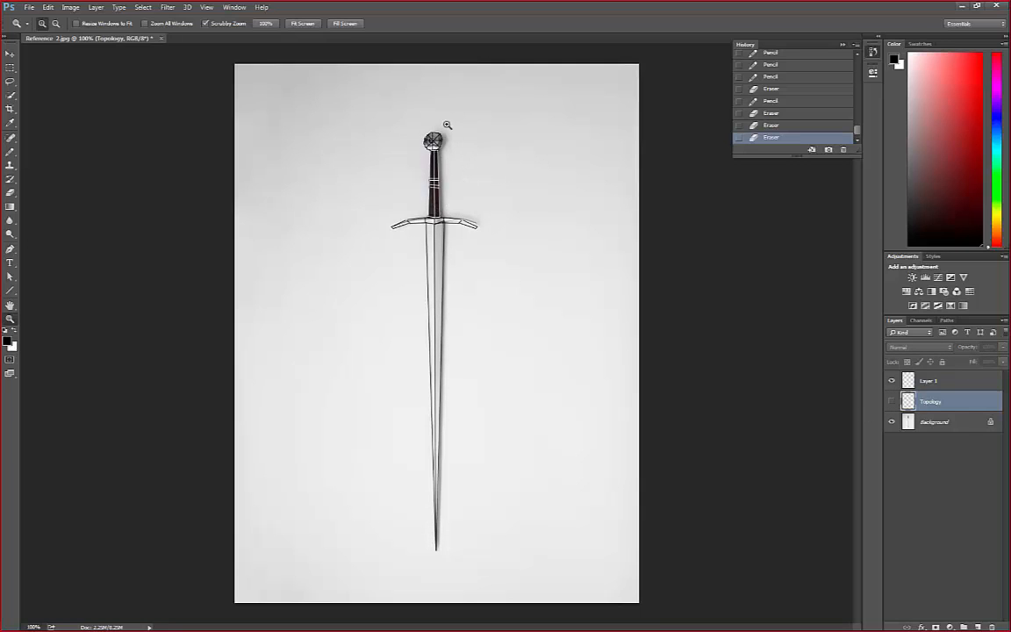
left_click(950, 383)
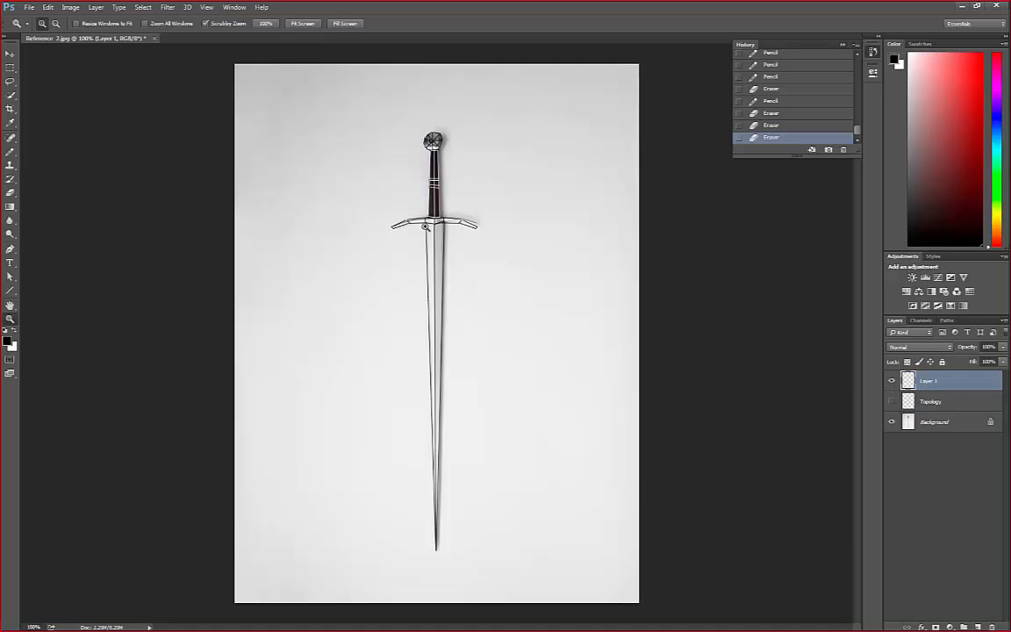
Examine the traced lines around the crossguard and lower grip up close and against the whole sword
left_click(429, 225)
left_click(430, 225)
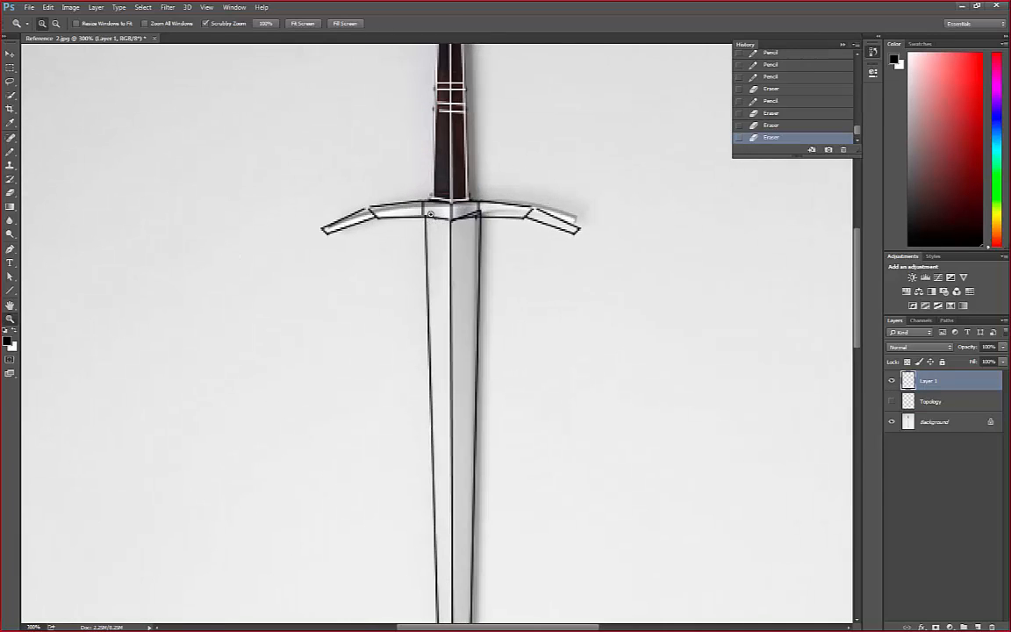
left_click(434, 237, "alt")
left_click(435, 237, "alt")
left_click(435, 237, "alt")
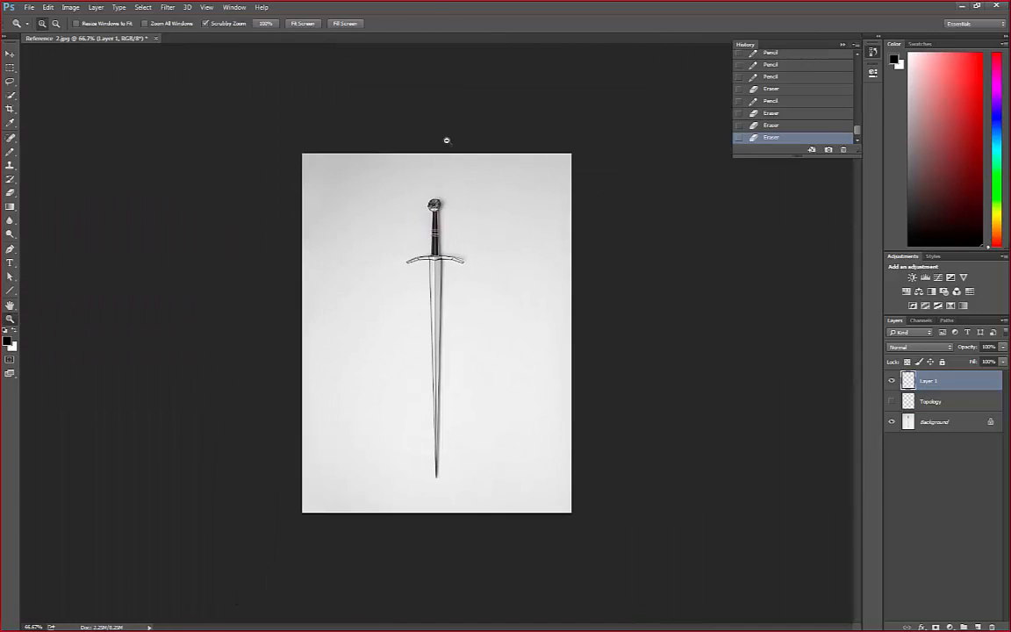
left_click(444, 213)
left_click(443, 171)
left_click(441, 162)
left_click(437, 114)
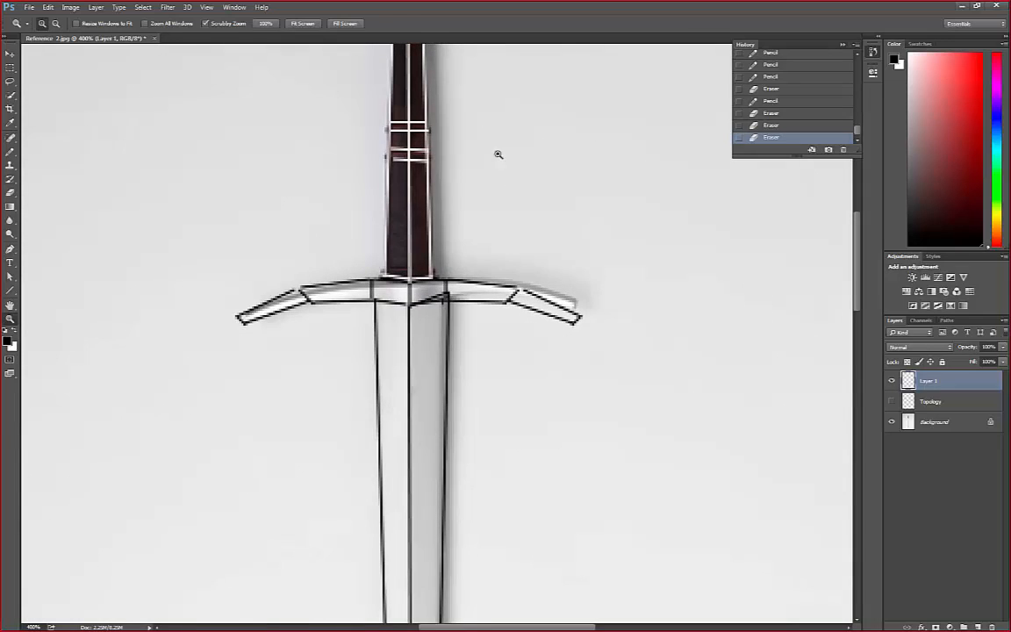
left_click(410, 384, "alt")
left_click(411, 385, "alt")
left_click(411, 384, "alt")
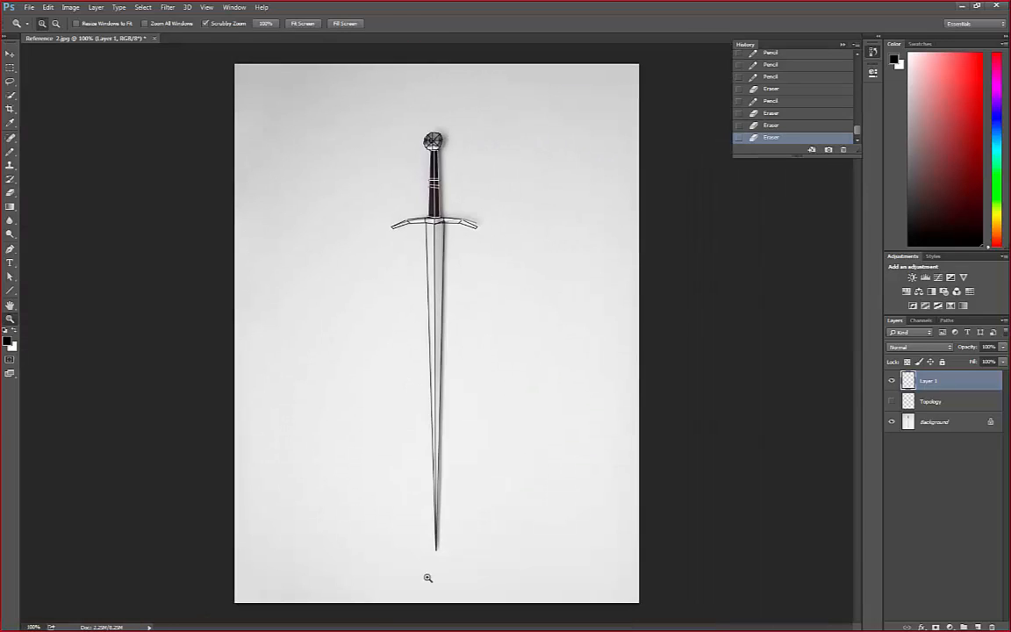
Try a long 1 px black line with the Line tool in the empty area beside the blade, and undo it
left_click(11, 291)
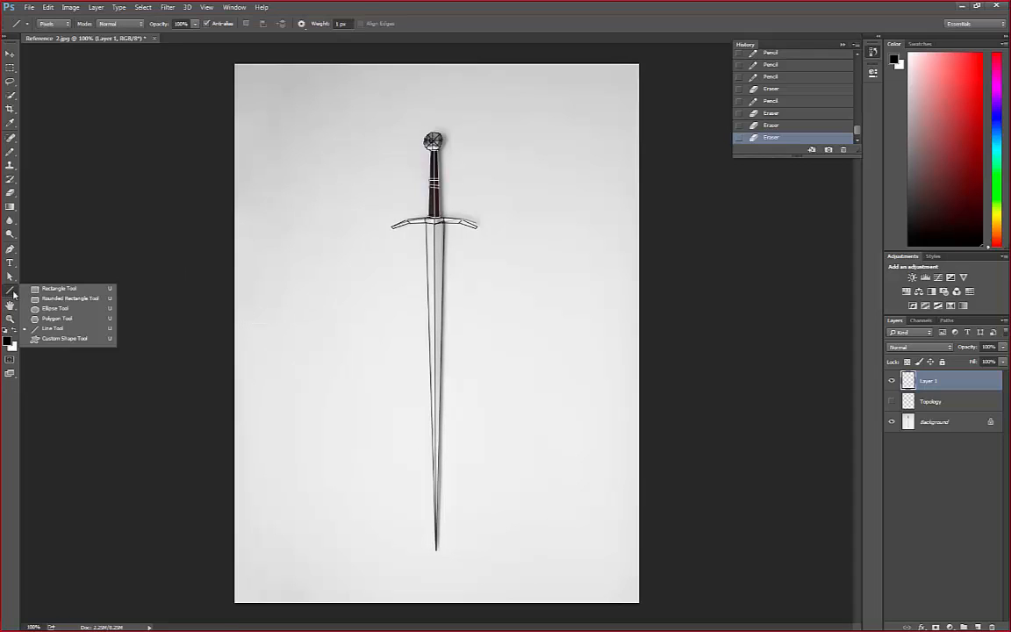
left_click(39, 329)
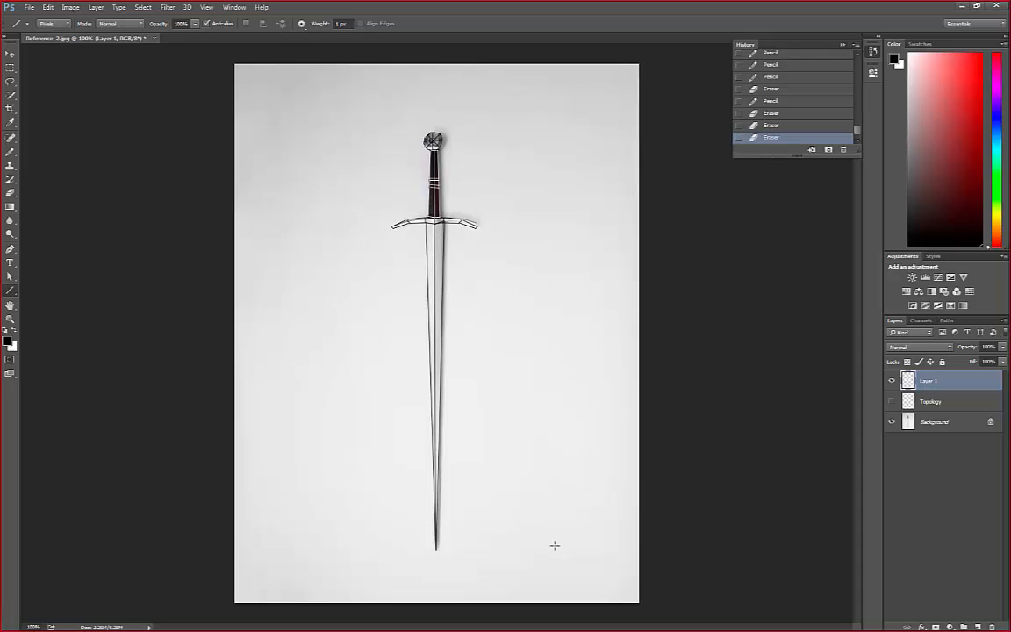
left_click_drag(555, 546, 533, 237)
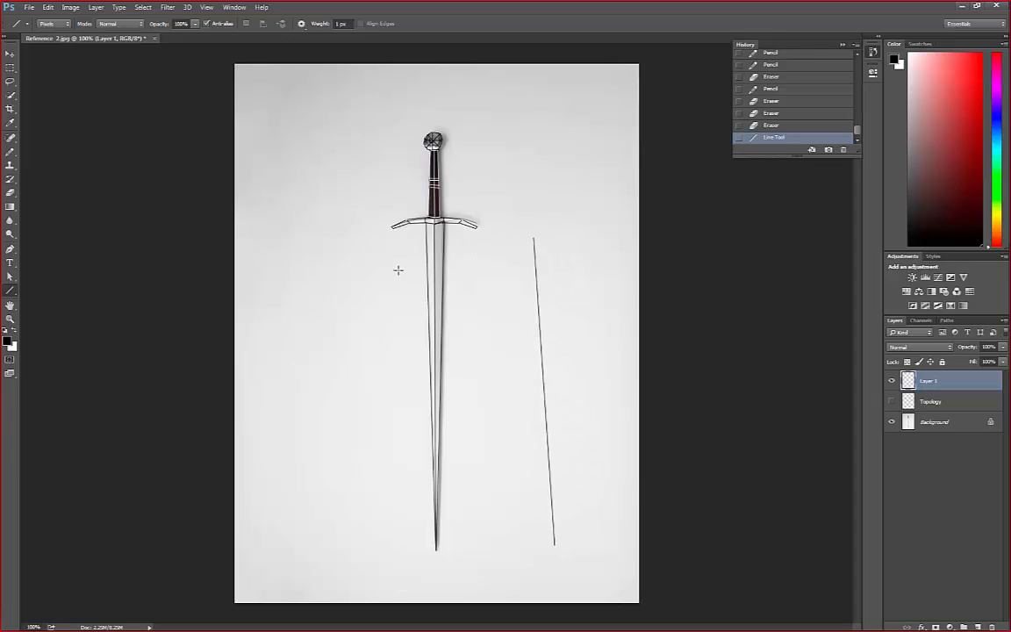
key("ctrl+z")
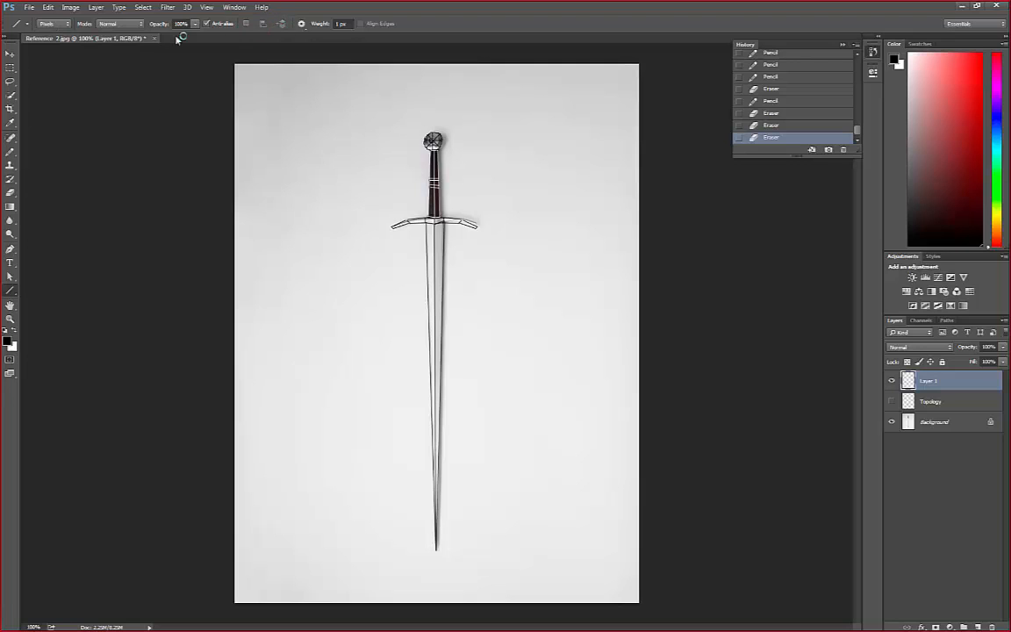
Compare the Line tool's Shape and Pixels modes, returning to Pixels, and check its weight setting
left_click(69, 28)
left_click(44, 35)
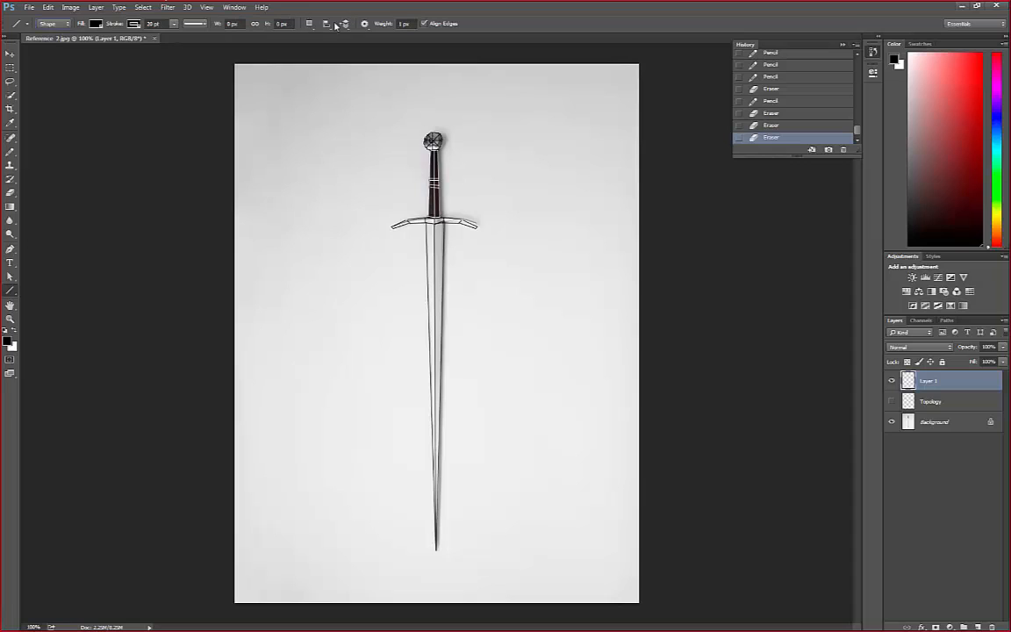
left_click(63, 28)
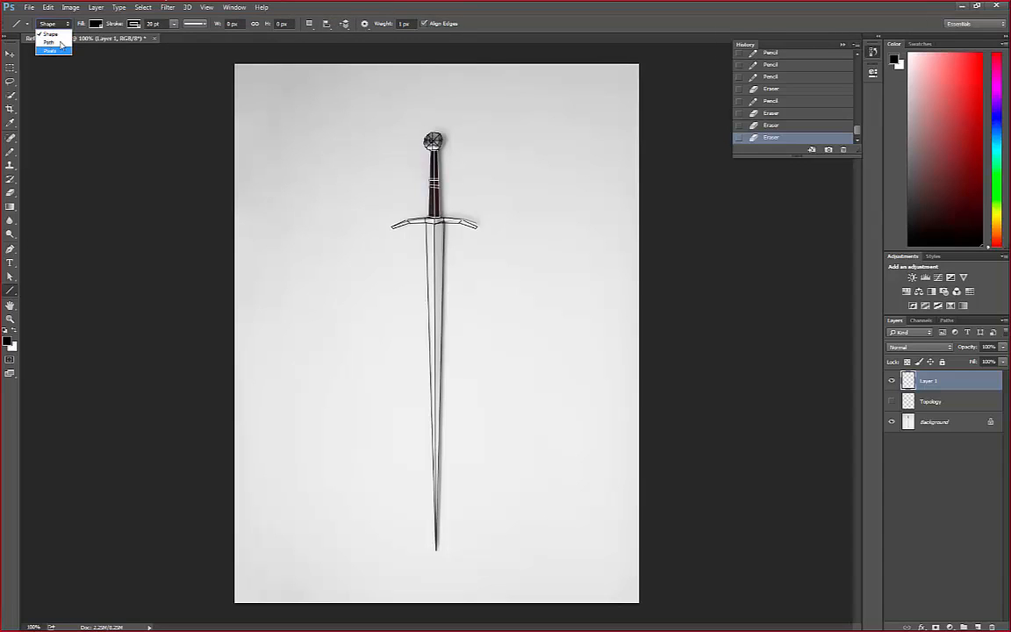
left_click(53, 50)
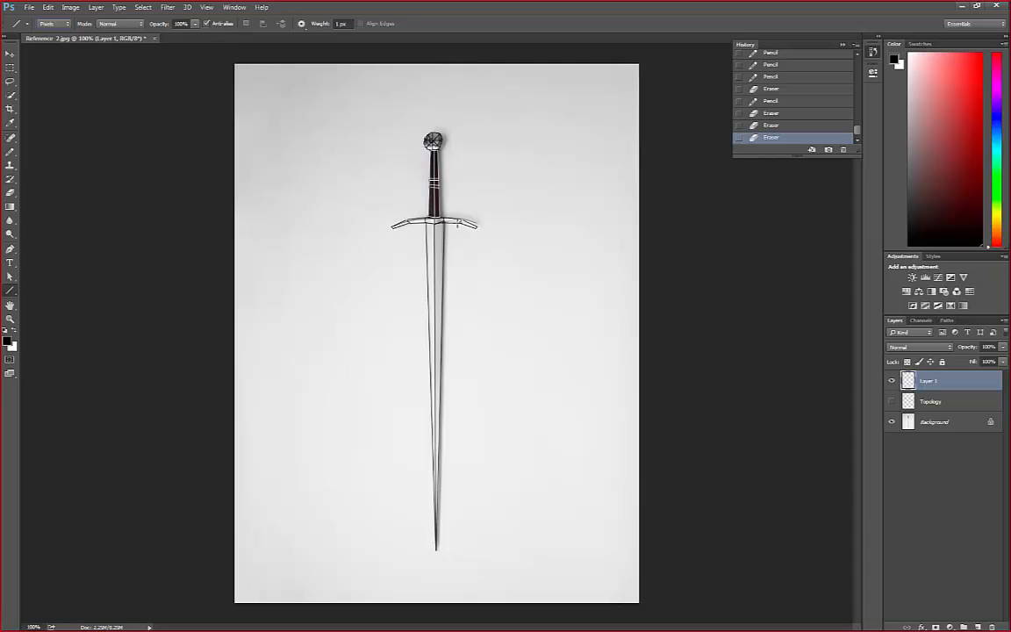
left_click(60, 25)
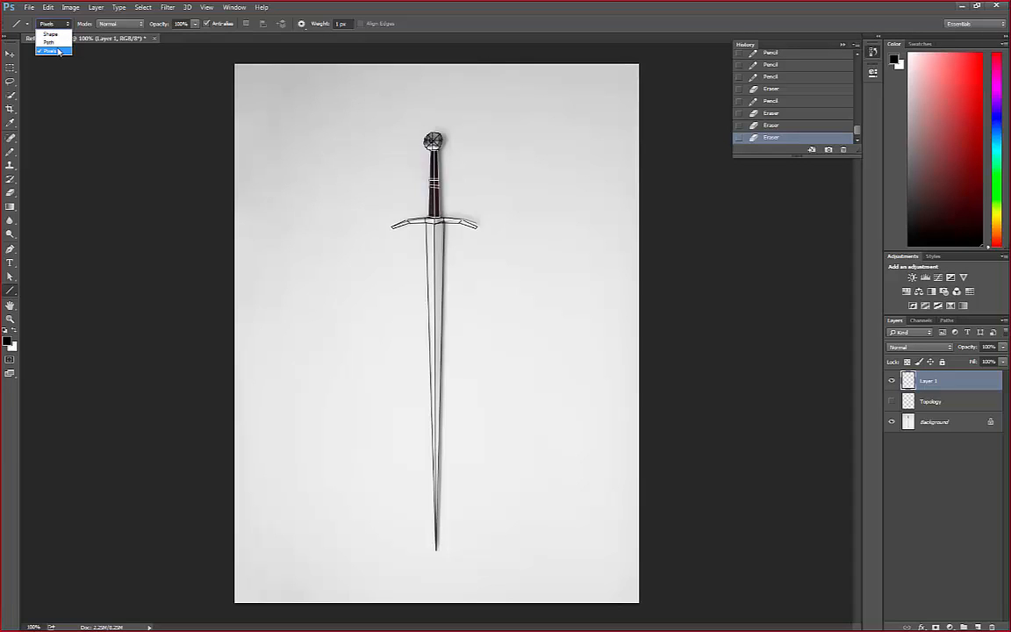
left_click(58, 52)
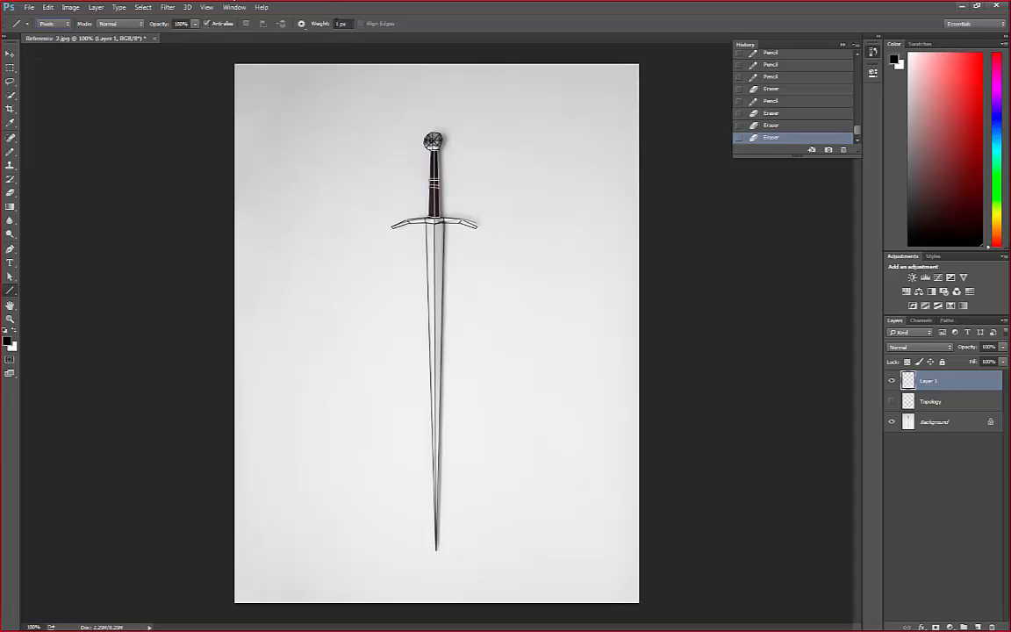
left_click(342, 24)
left_click(340, 24)
Inspect the individual pixels of the blade's centre and edge lines just below the crossguard
key("z")
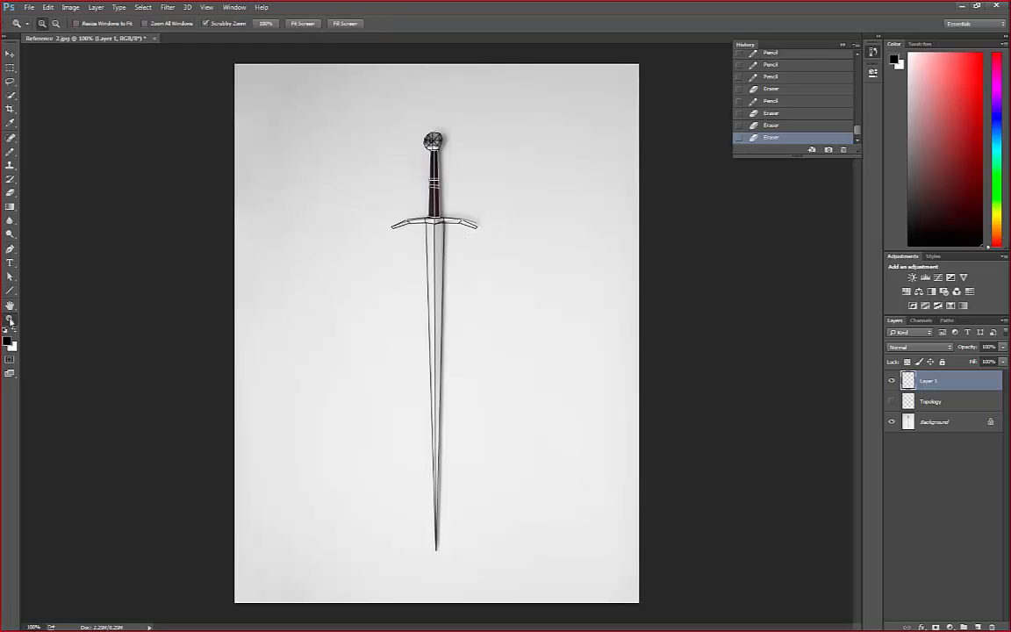
left_click(430, 282, "alt")
left_click_drag(428, 269, 409, 104)
left_click_drag(327, 174, 334, 176)
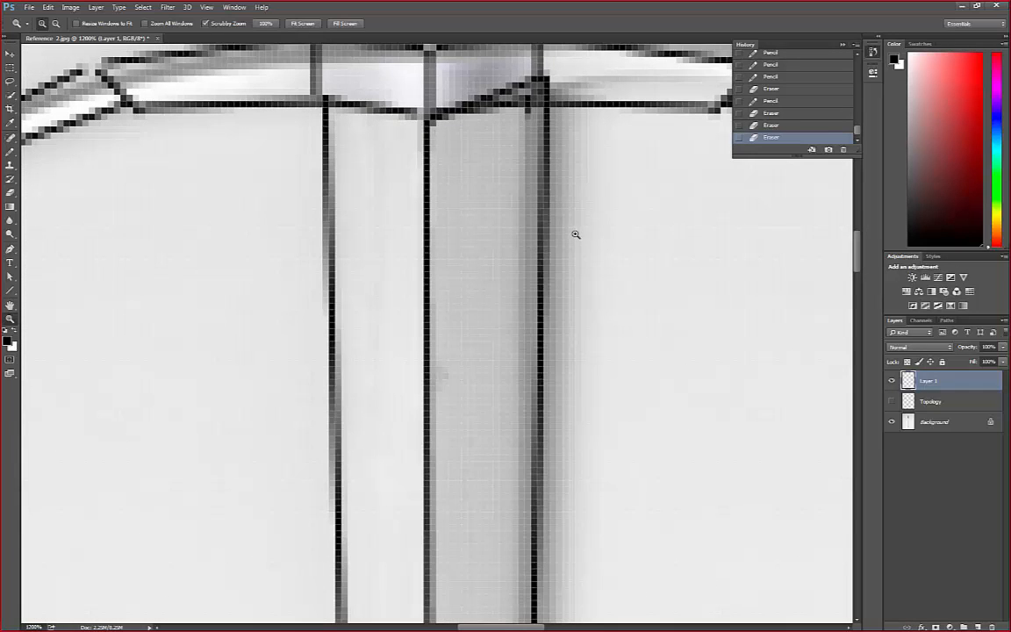
left_click(548, 225, "alt")
left_click_drag(541, 223, 541, 225)
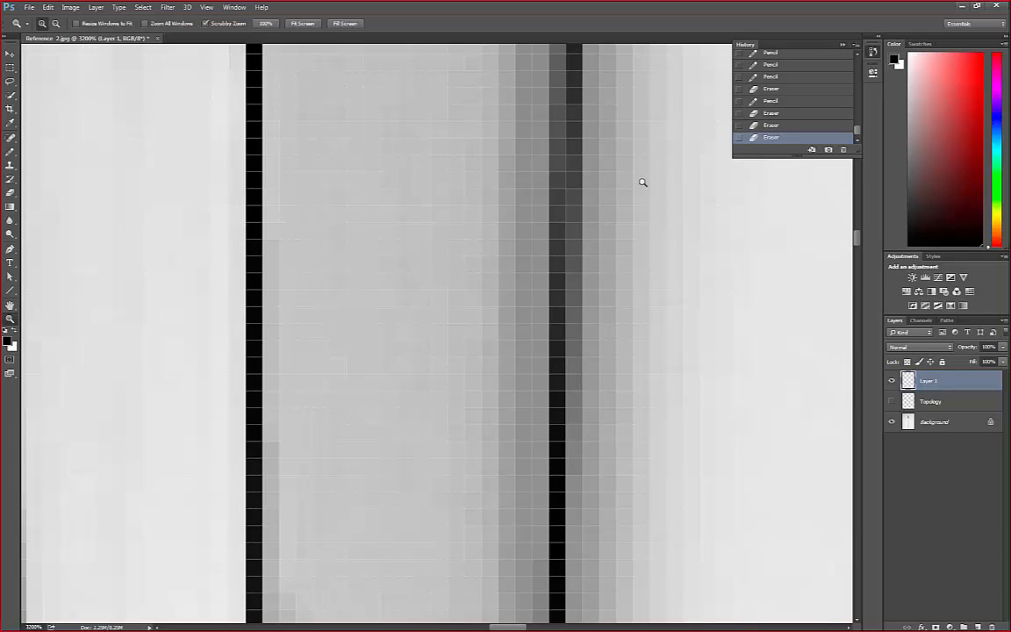
left_click(402, 272, "alt")
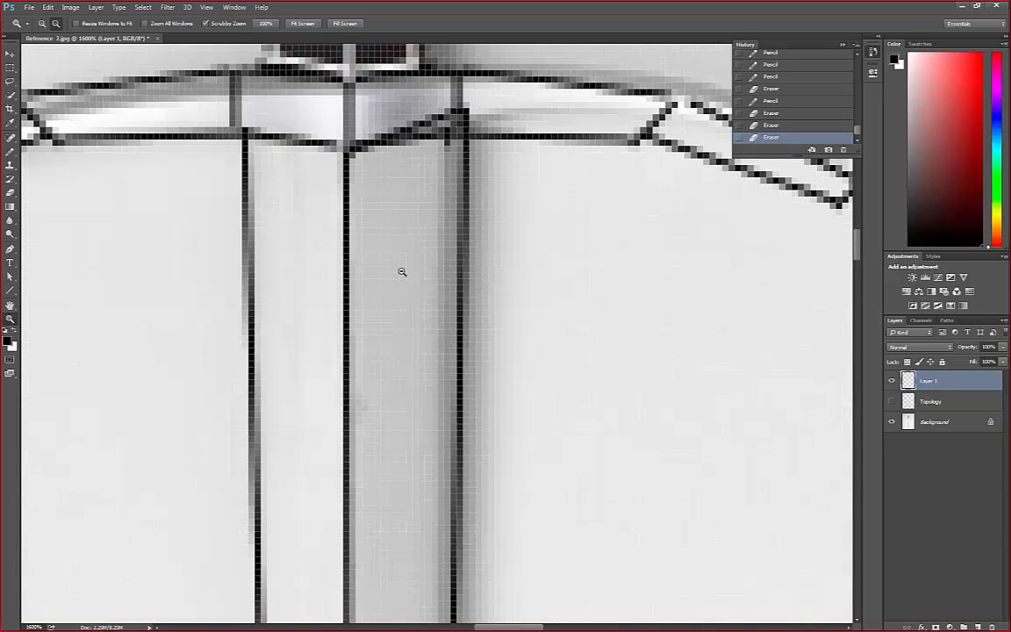
left_click(402, 272, "alt")
left_click(402, 272, "alt")
left_click(402, 272, "alt")
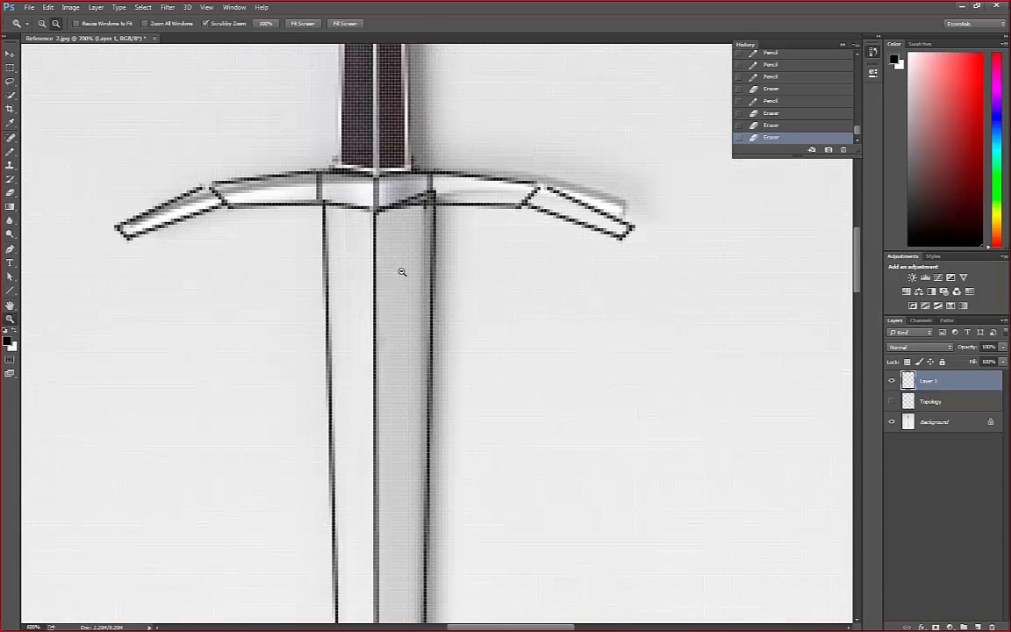
left_click(402, 273, "alt")
left_click(403, 272, "alt")
left_click(402, 272, "alt")
left_click(402, 273, "alt")
left_click(402, 272, "alt")
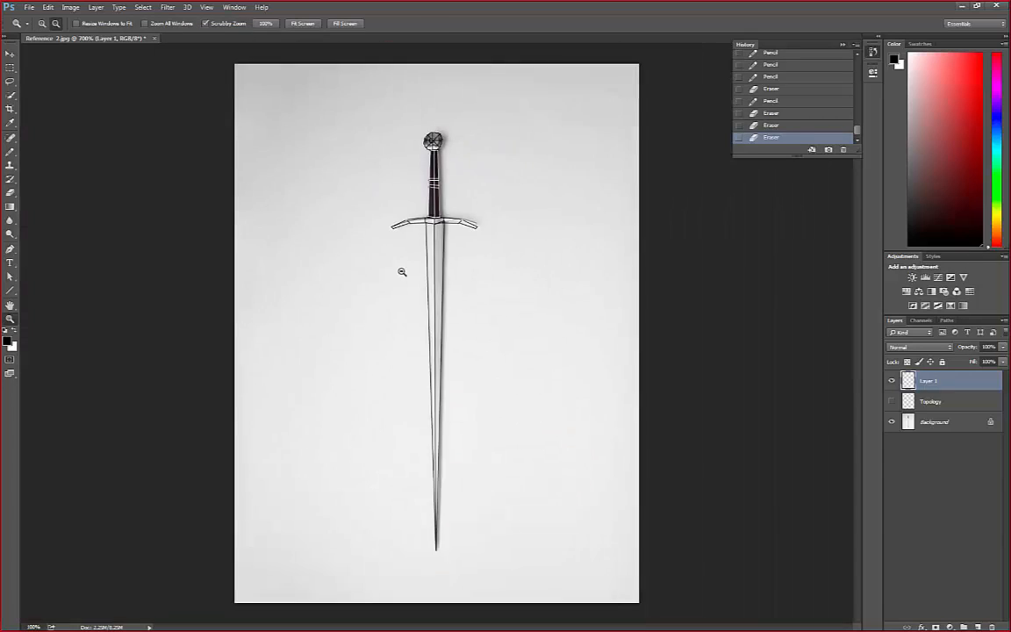
left_click(402, 272, "alt")
Review the crossguard, grip and upper blade lines at several magnifications, finishing with the whole sword in view
left_click(426, 216)
left_click(426, 215)
left_click(426, 216)
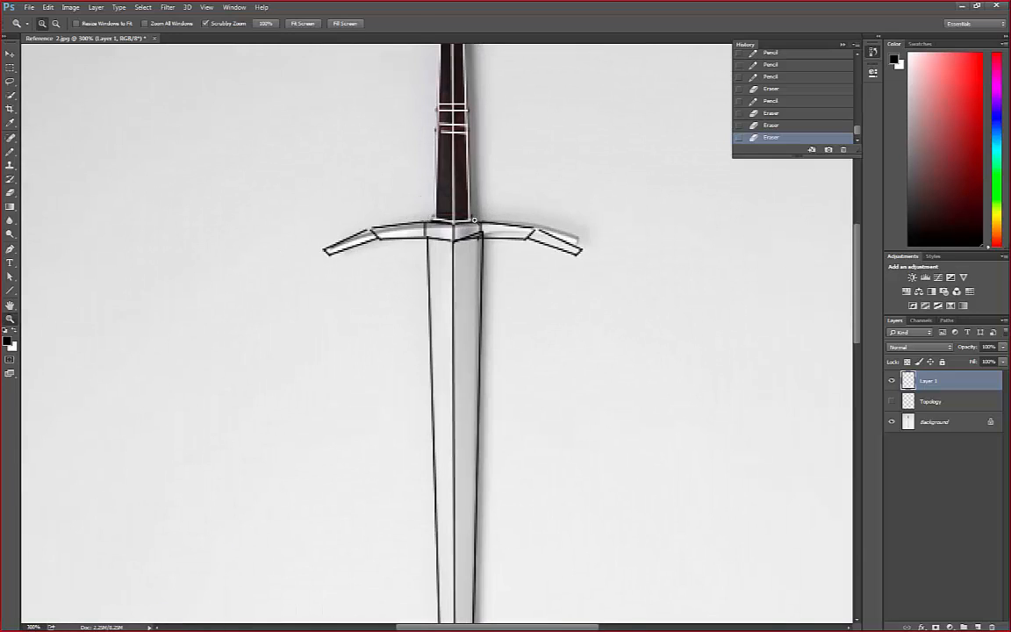
left_click(474, 222)
left_click(475, 222)
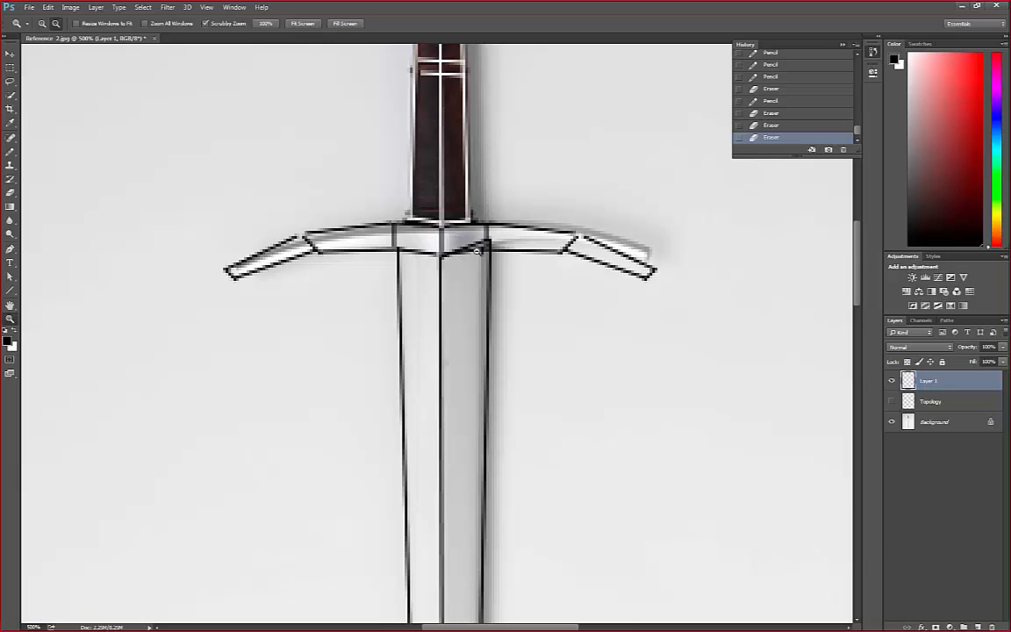
left_click(476, 251, "alt")
left_click(477, 250, "alt")
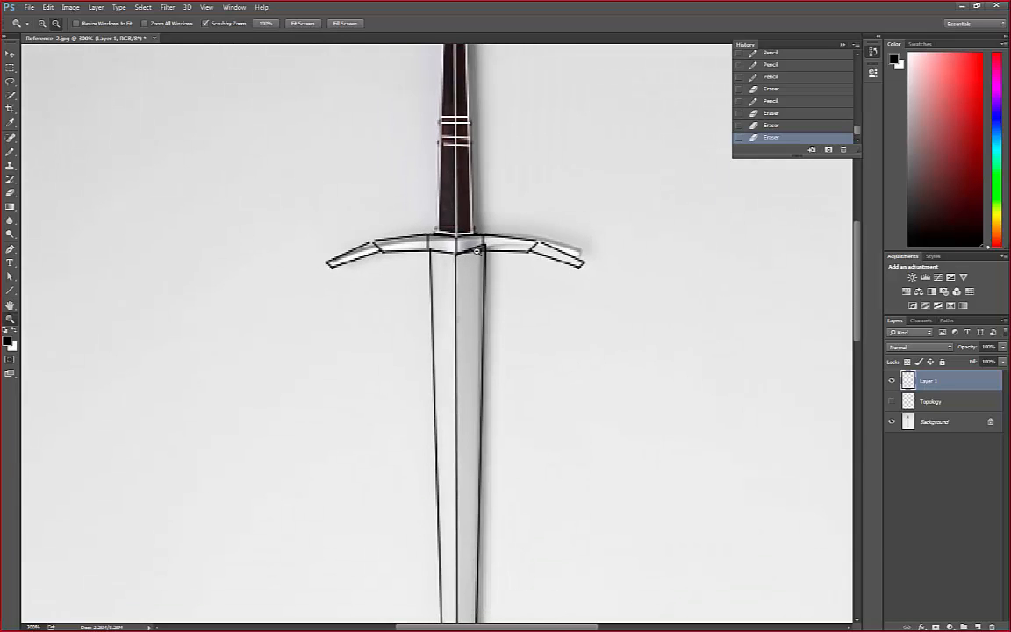
left_click(477, 251, "alt")
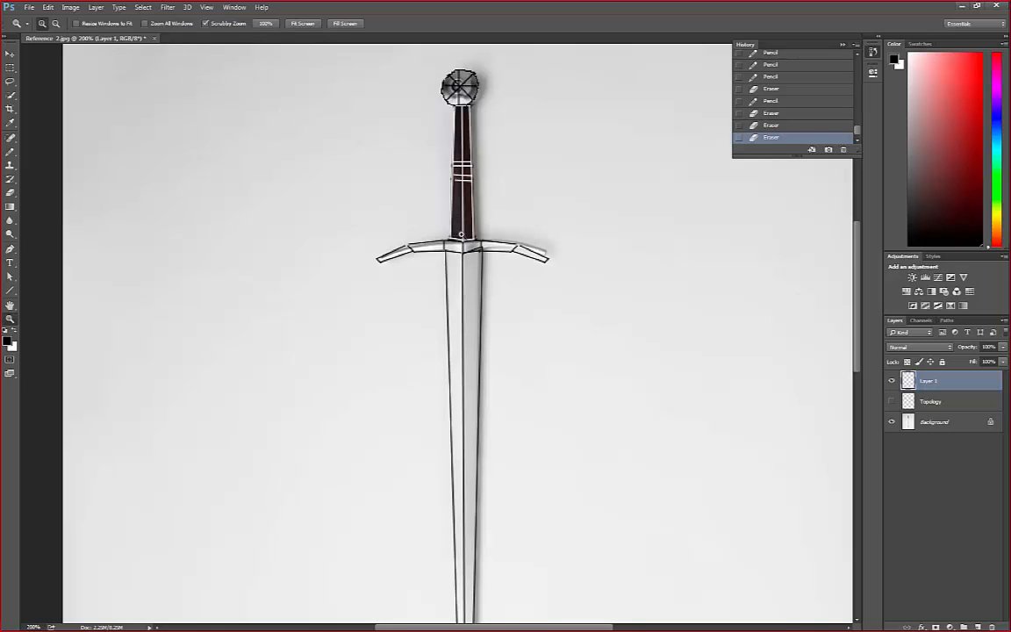
left_click(484, 253, "alt")
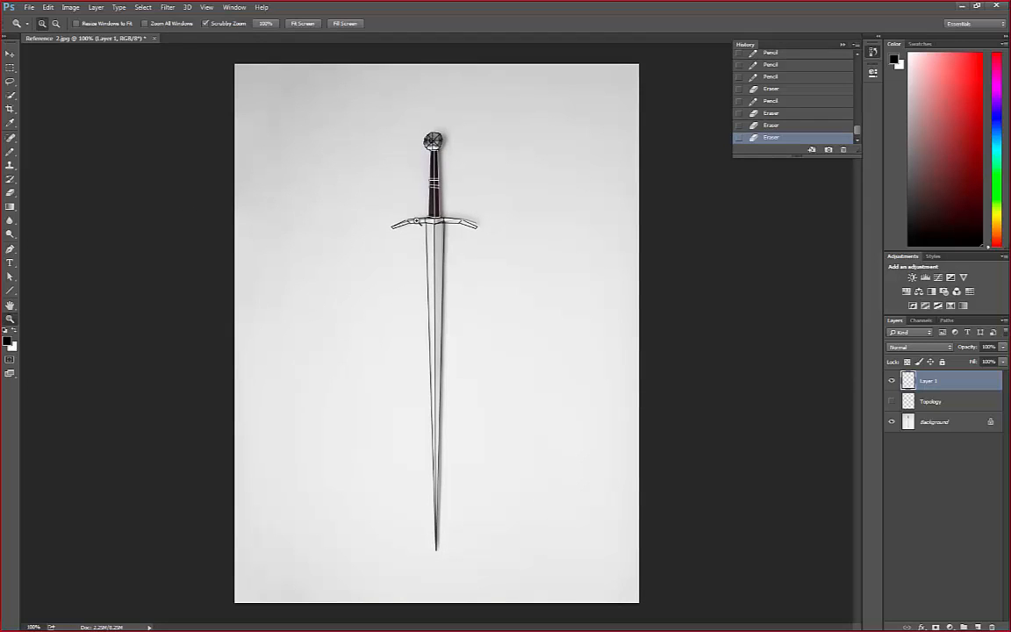
left_click_drag(370, 212, 411, 234)
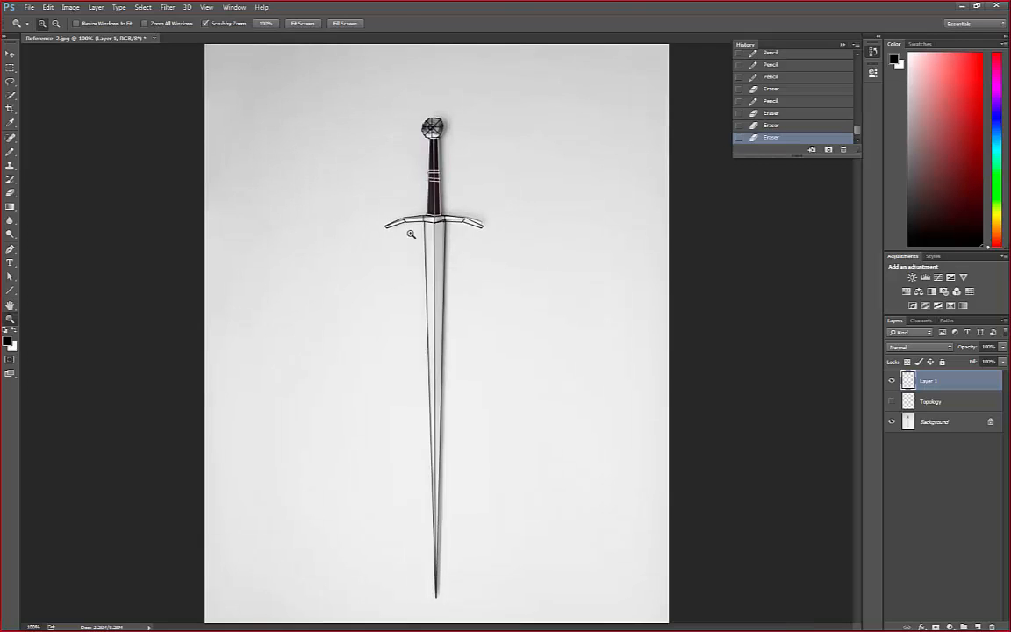
left_click(411, 235)
left_click(428, 184)
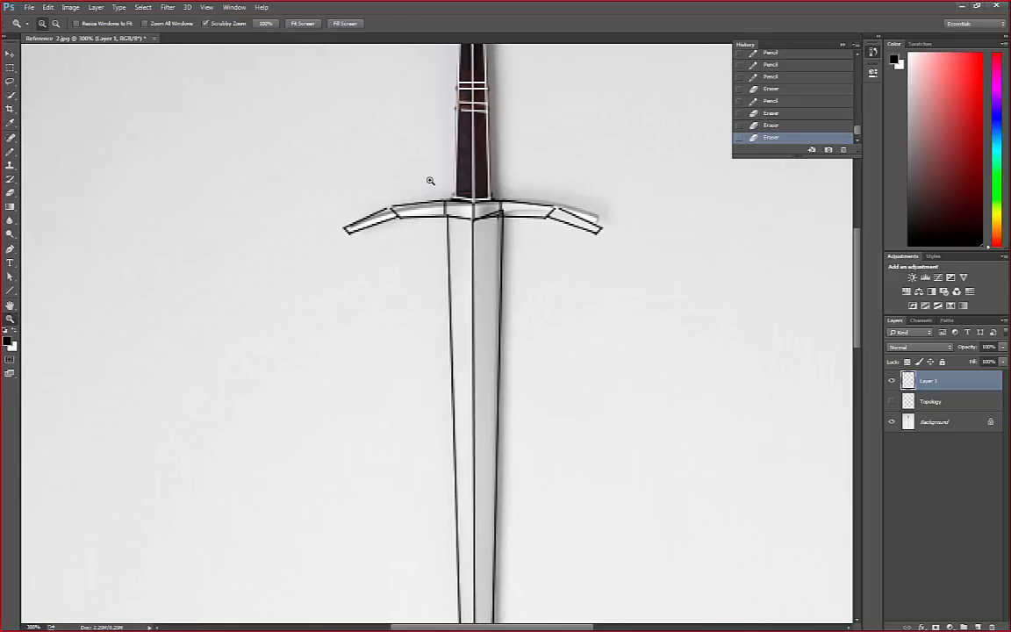
mouse_move(857, 299)
left_mouse_down()
mouse_move(859, 205)
mouse_move(864, 491)
mouse_move(859, 246)
mouse_move(857, 286)
left_mouse_up()
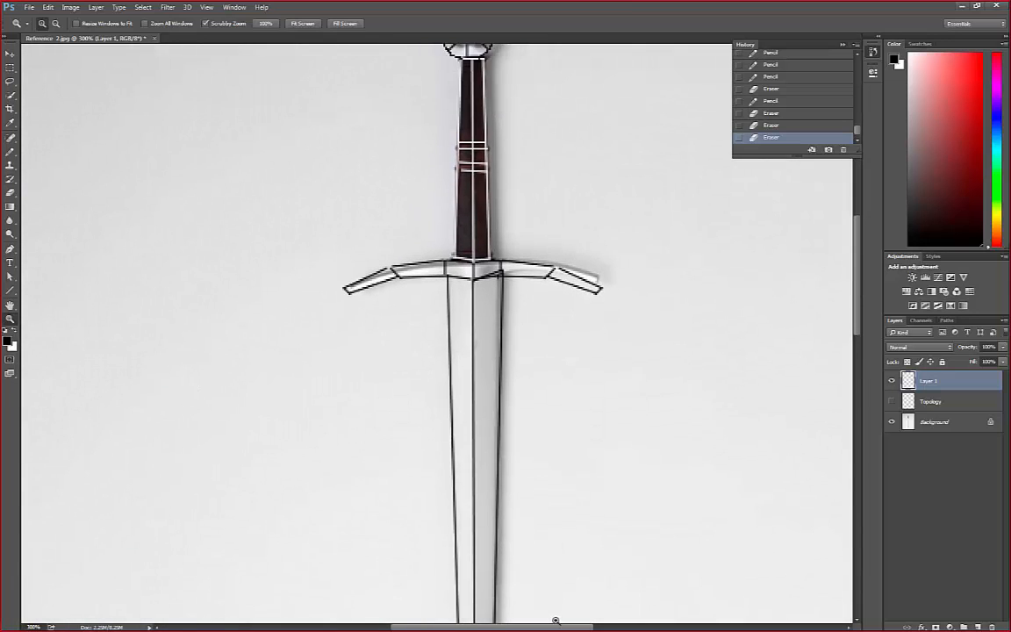
left_click_drag(538, 627, 510, 627)
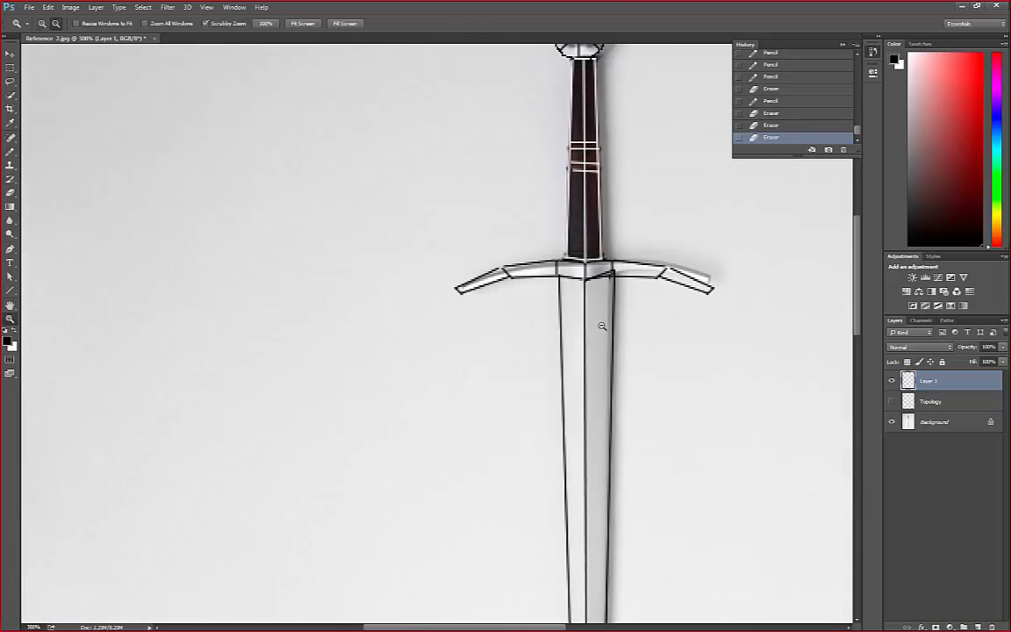
left_click(591, 320, "alt")
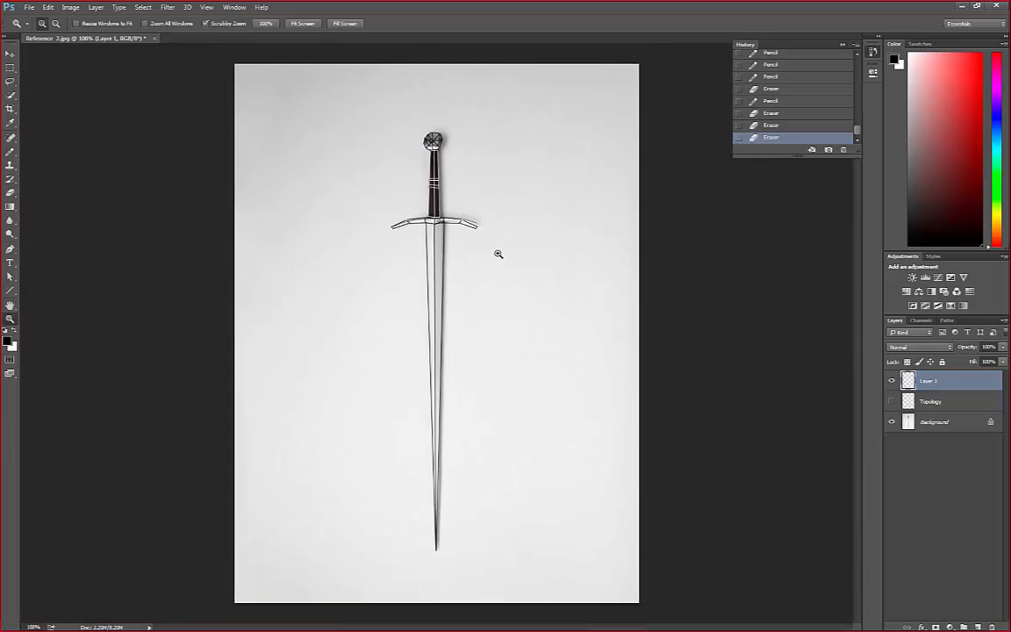
Review the blade lines from the crossguard down to the tip, finishing with the whole sword in view
left_click(498, 254)
scroll(776, 310, "down", 10)
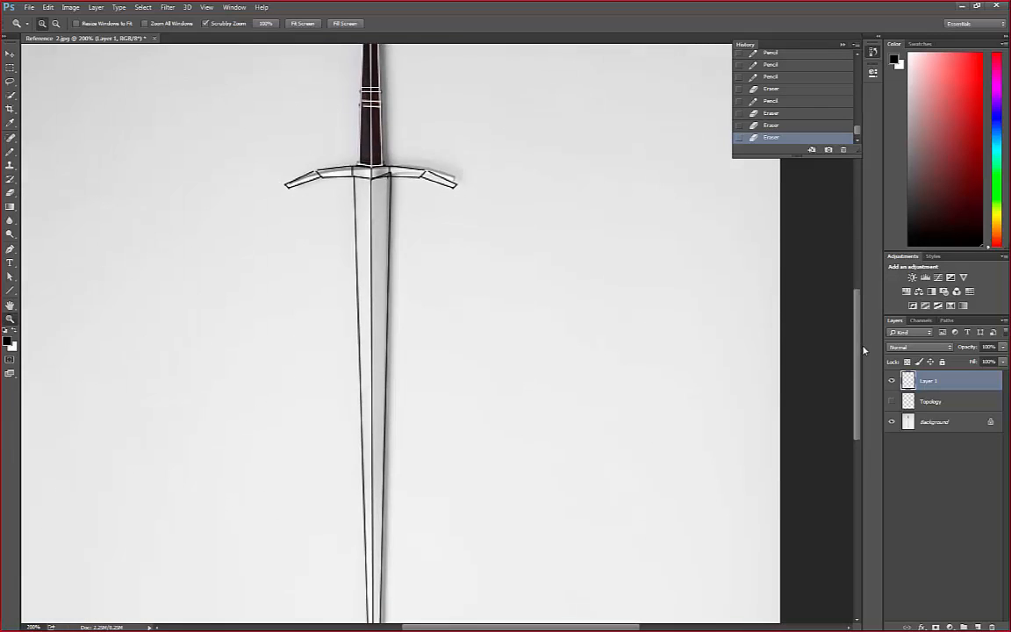
left_click_drag(869, 420, 876, 344)
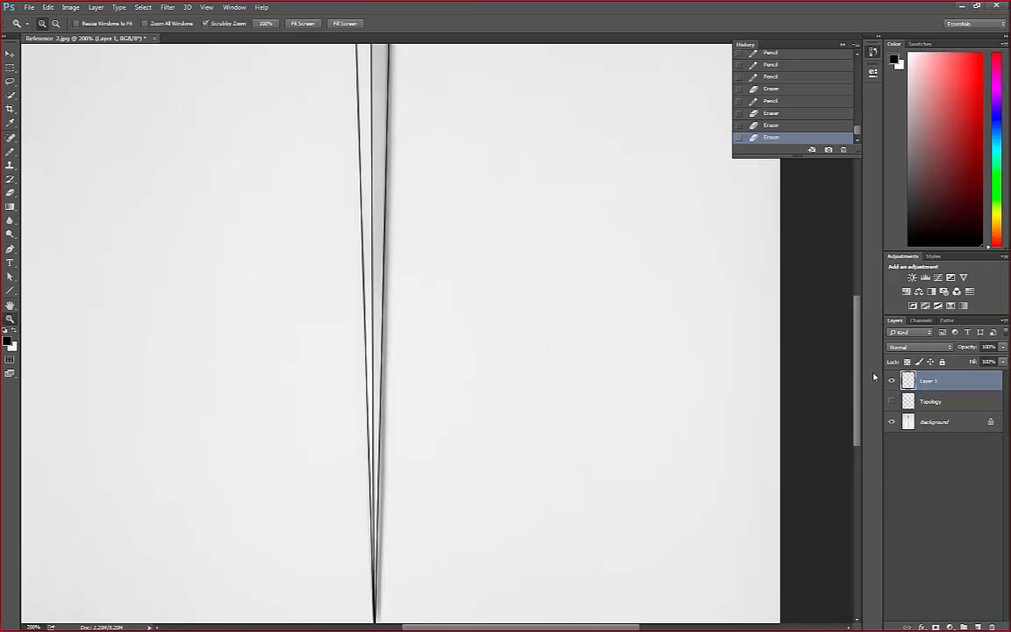
left_click_drag(858, 383, 882, 312)
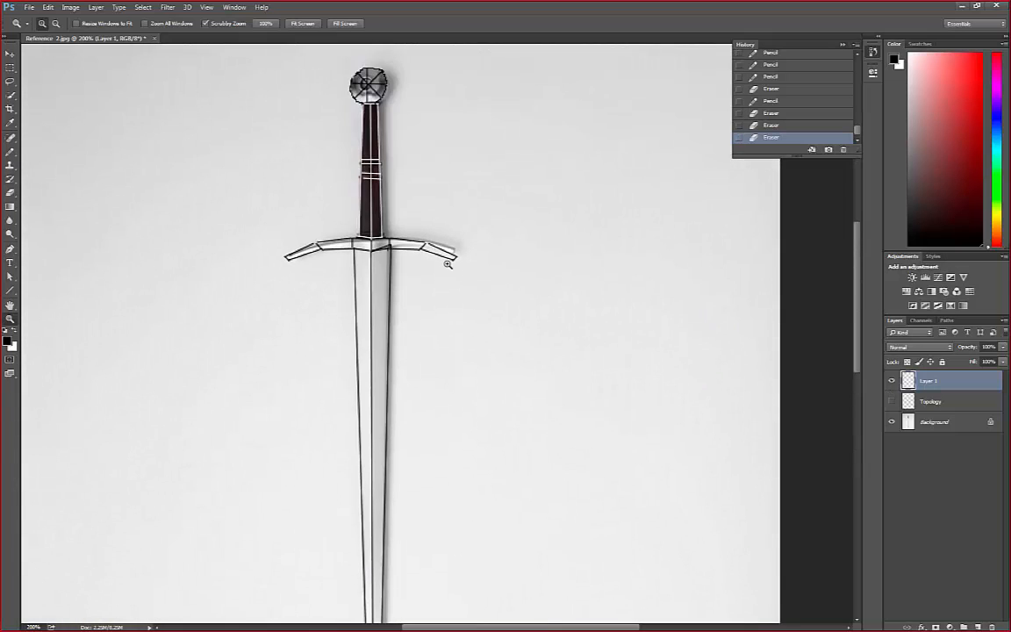
left_click(399, 266, "alt")
left_click(398, 266, "alt")
left_click(438, 218)
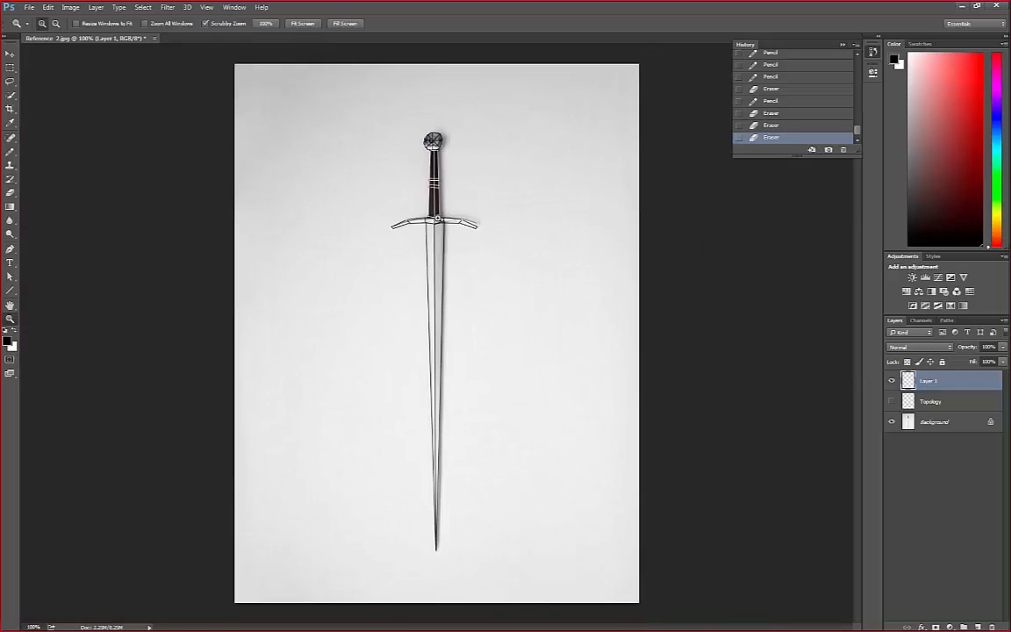
left_click(438, 218)
left_click(437, 216, "alt")
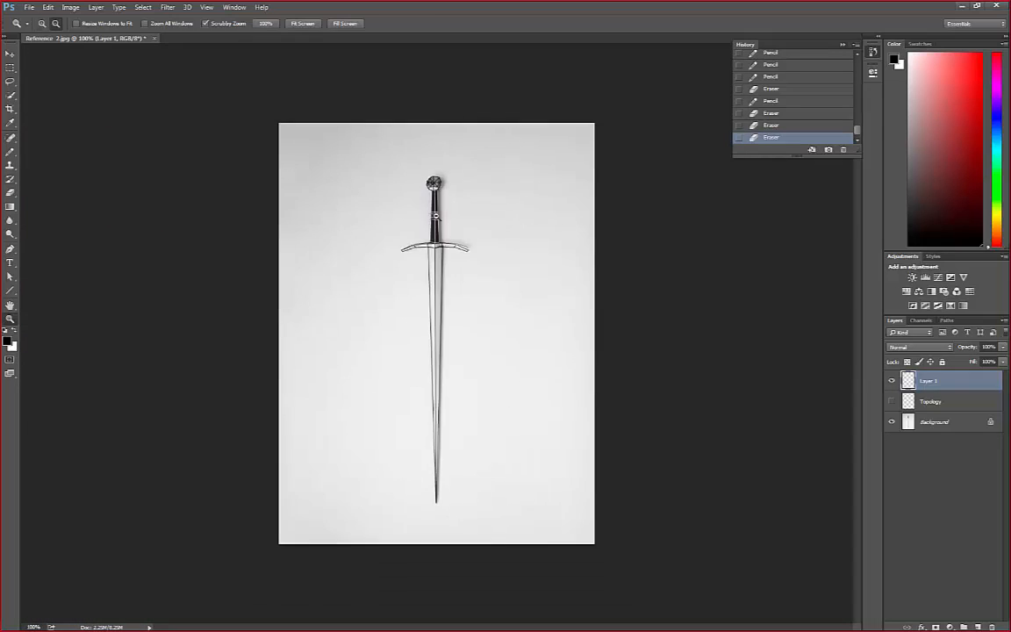
Examine the pommel and grip lines at several magnifications between 100% and 300%
left_click(436, 214)
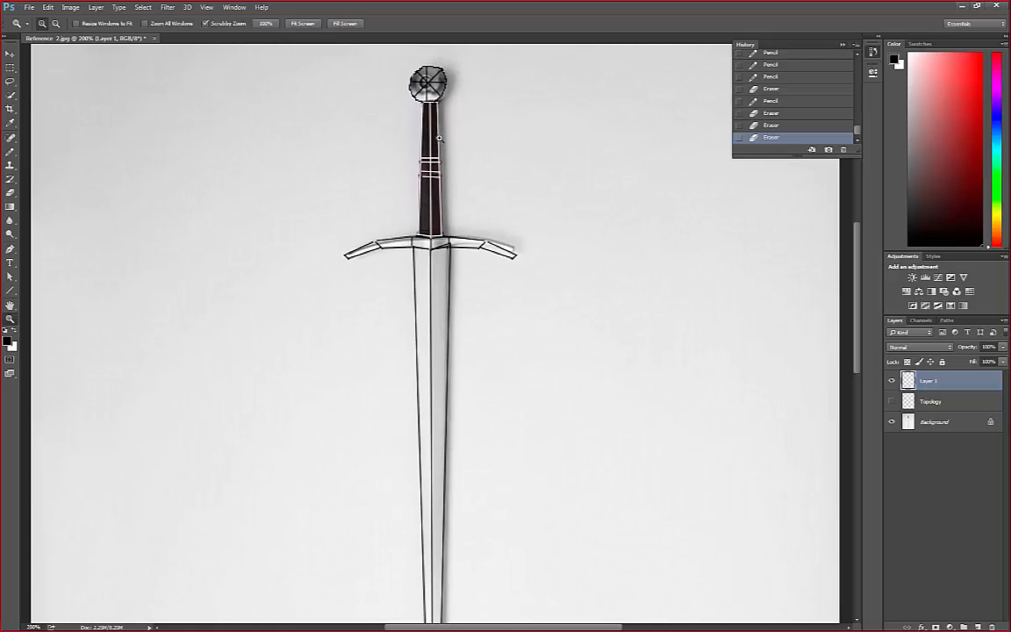
mouse_move(856, 269)
left_mouse_down()
mouse_move(855, 232)
mouse_move(855, 249)
left_mouse_up()
left_click(415, 205)
left_click(442, 218, "alt")
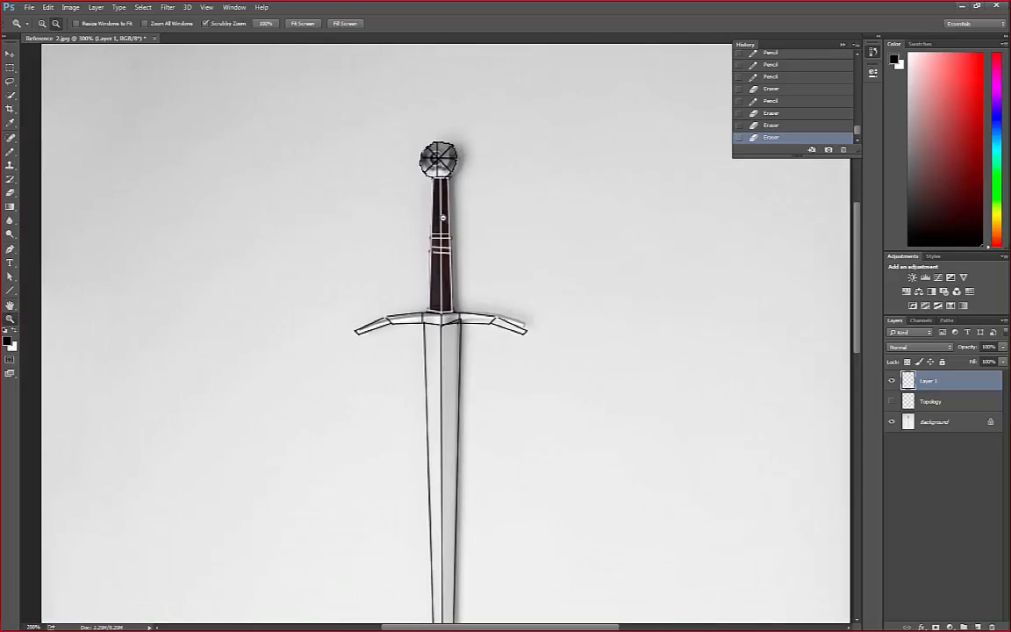
left_click(443, 218, "alt")
left_click(442, 217, "alt")
left_click(432, 196)
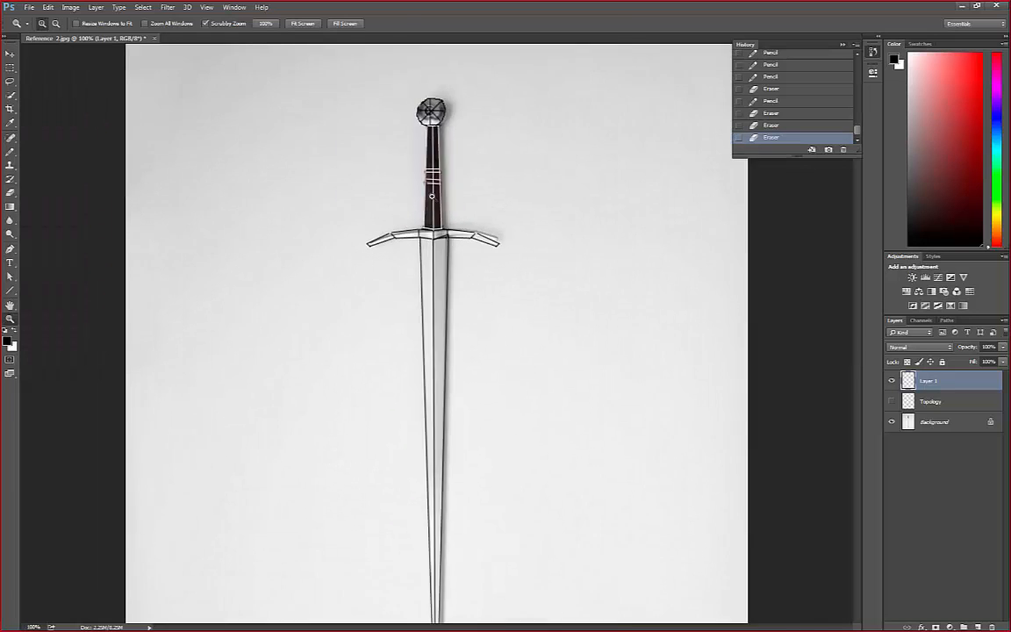
left_click(432, 196)
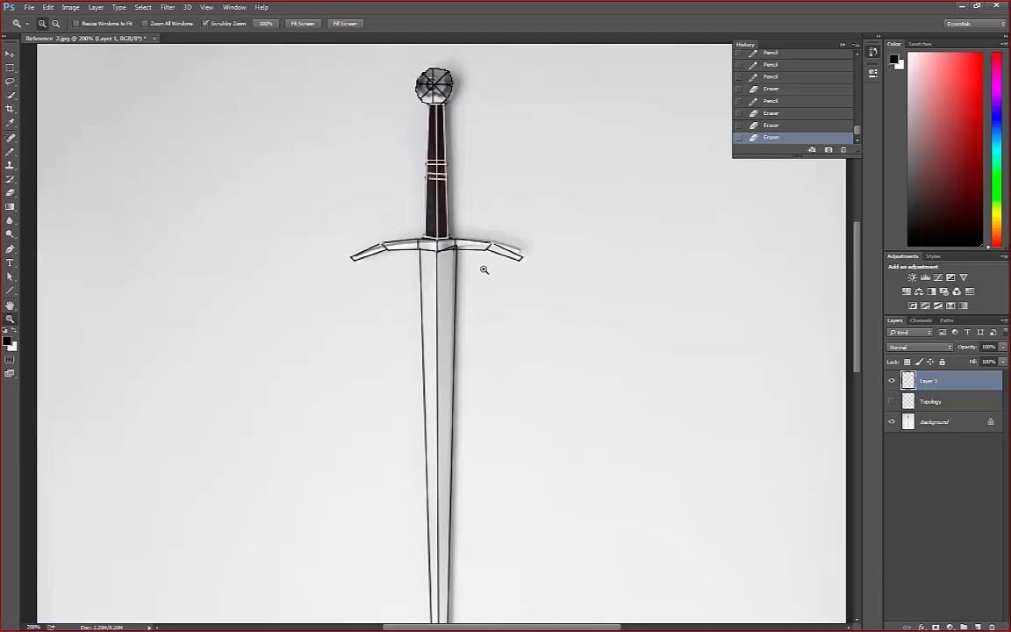
left_click(439, 177)
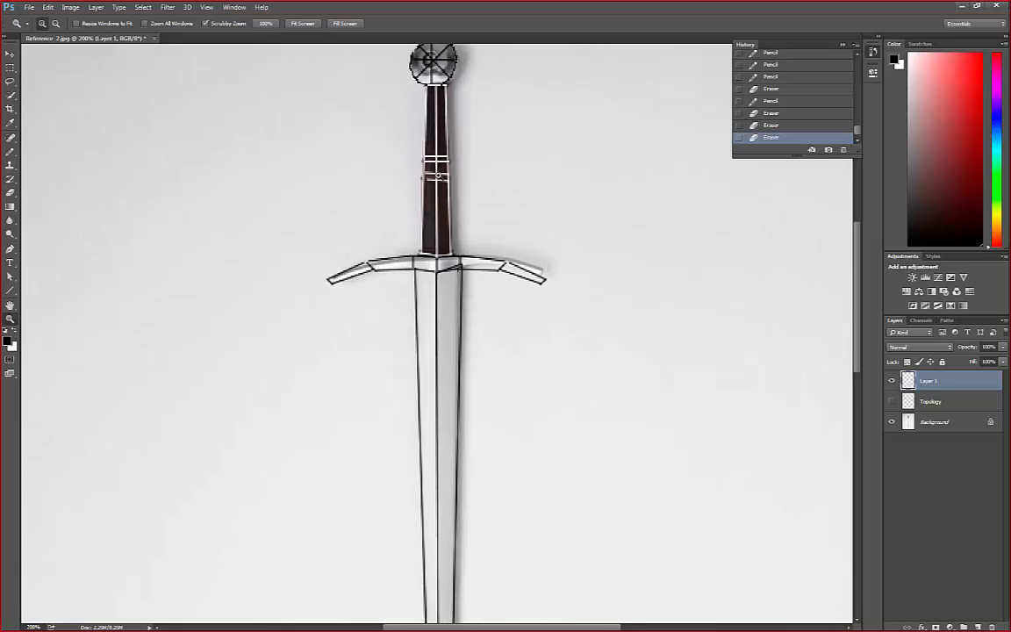
left_click(438, 175, "alt")
left_click(437, 175, "alt")
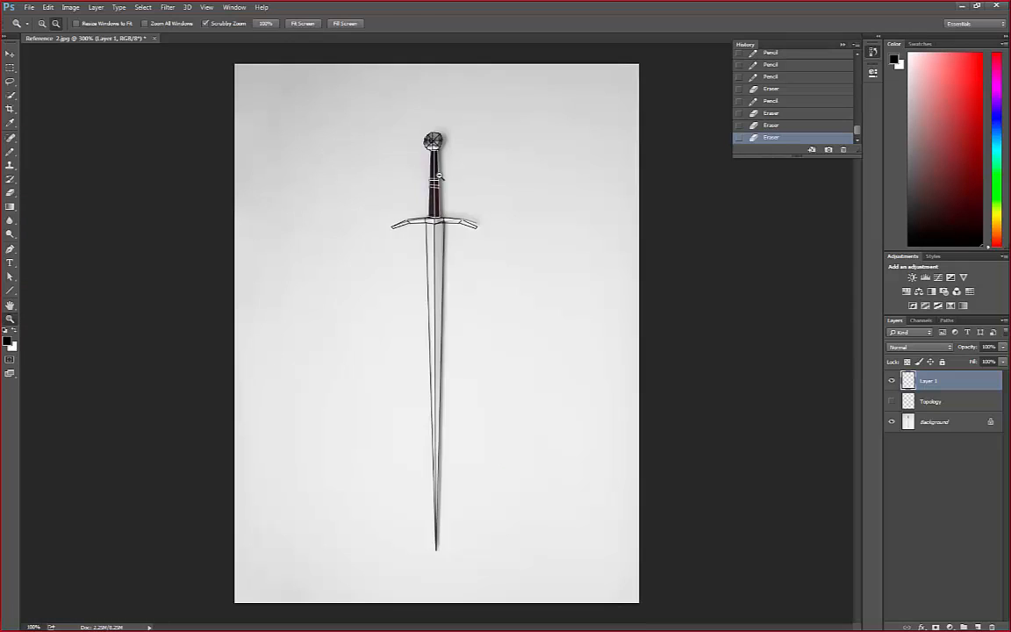
Check the crossguard and upper blade lines close up and against the full sword, ending at 100% magnification
left_click(439, 173, "alt")
left_click(441, 243)
left_click(441, 243)
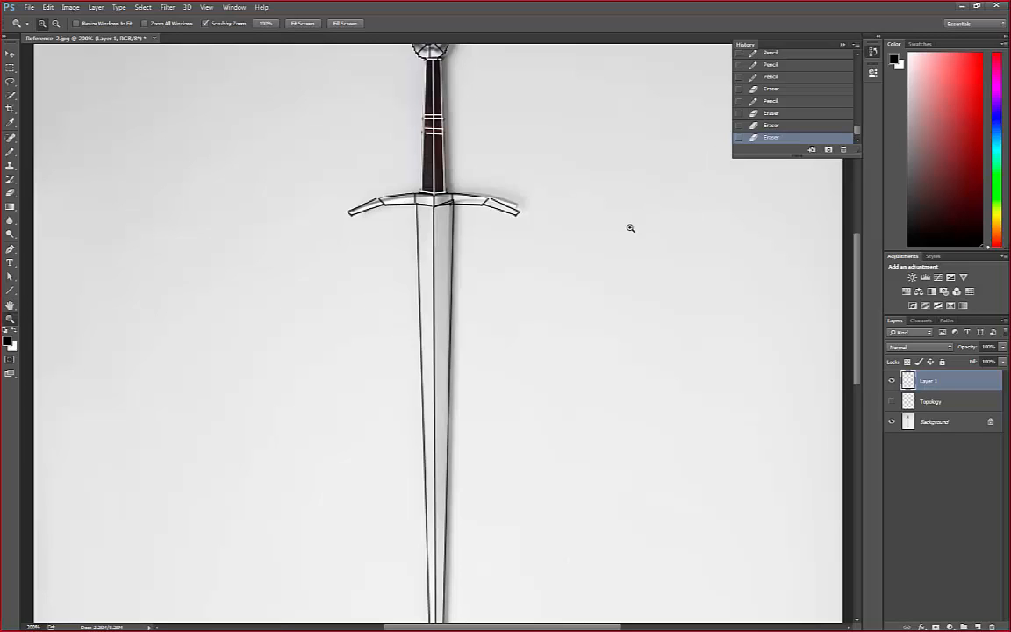
left_click(520, 239, "alt")
left_click(520, 239, "alt")
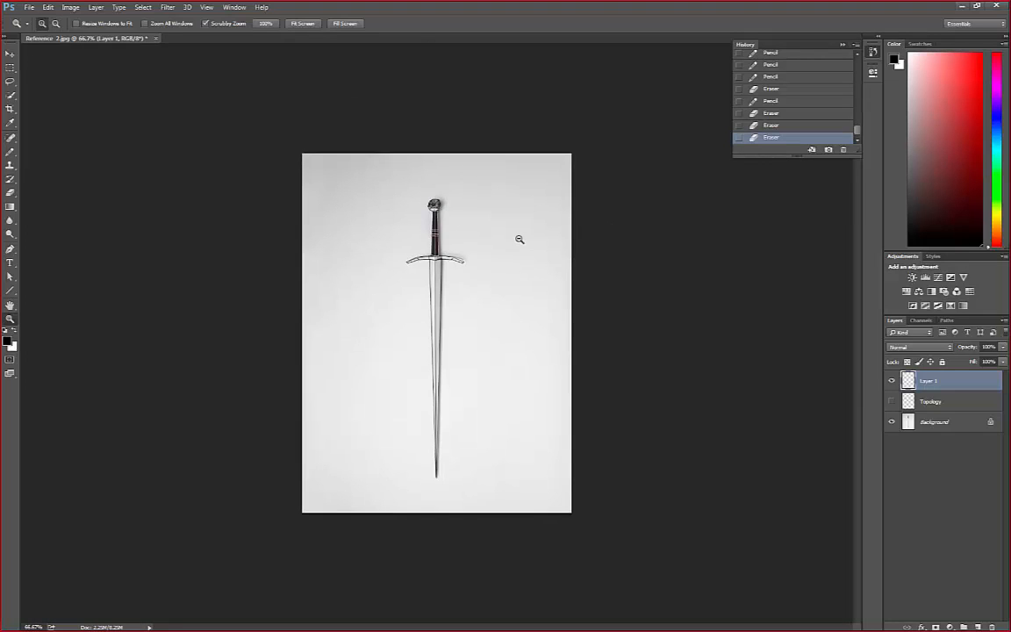
left_click(391, 211)
left_click(390, 210)
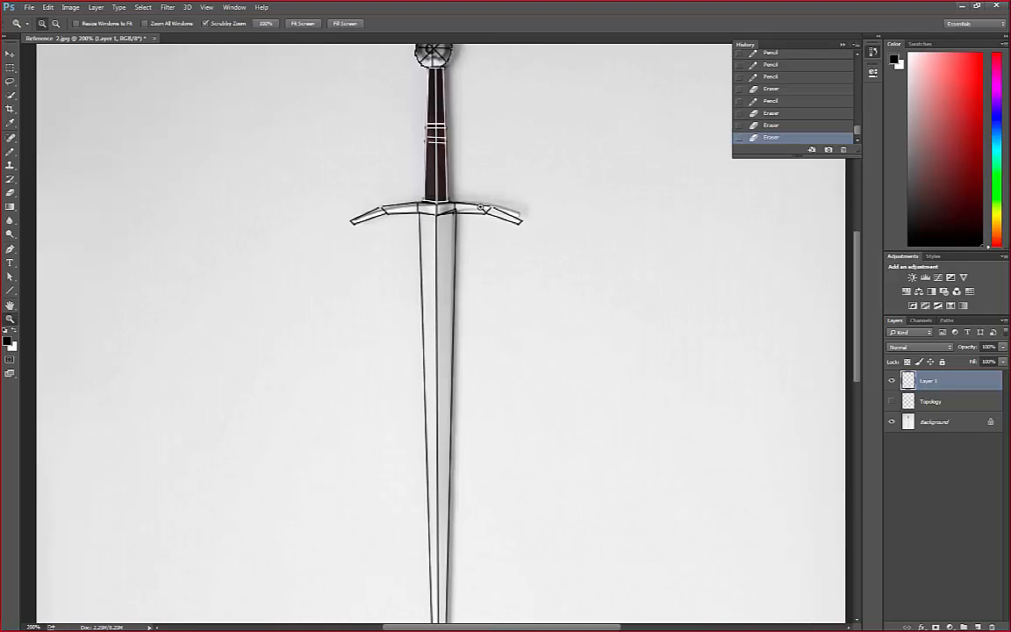
left_click_drag(859, 285, 859, 259)
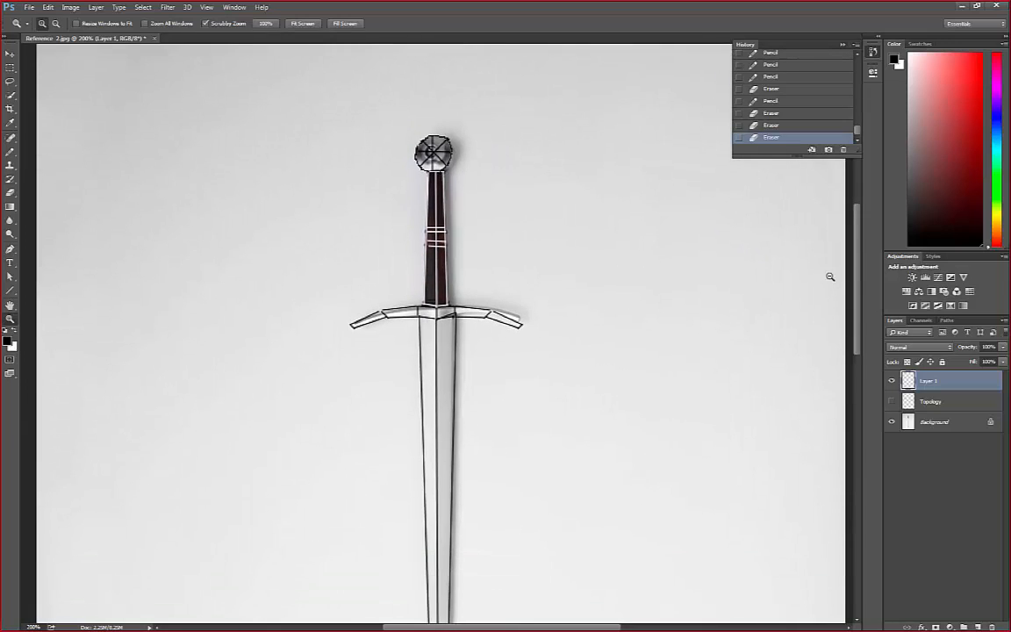
left_click(400, 299, "alt")
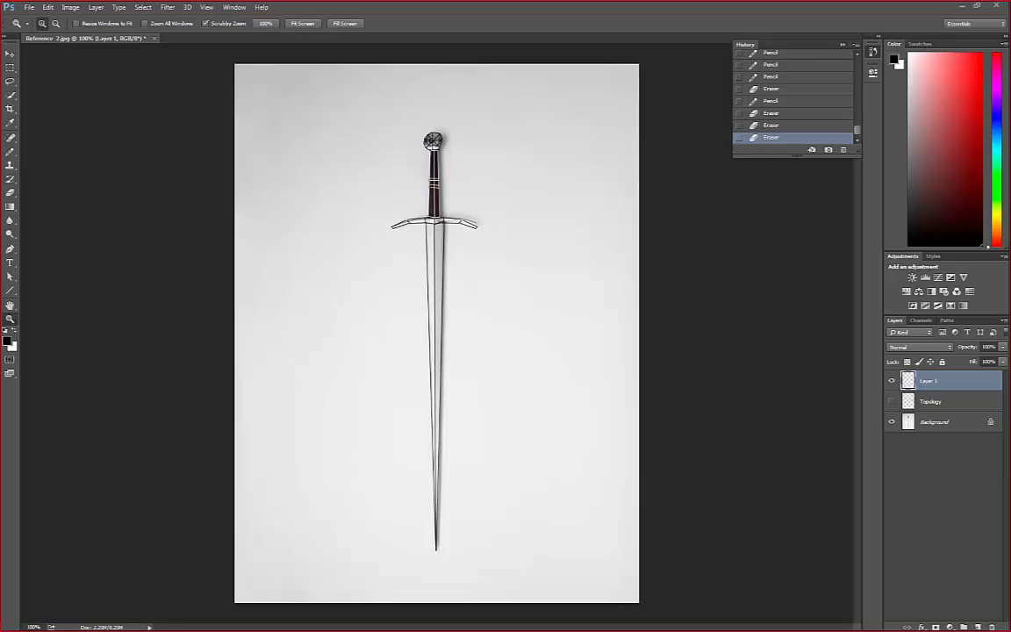
Switch to the Chrome browser and search Google Images for "human face topology" in a new tab
left_click_drag(0, 32, 472, 112)
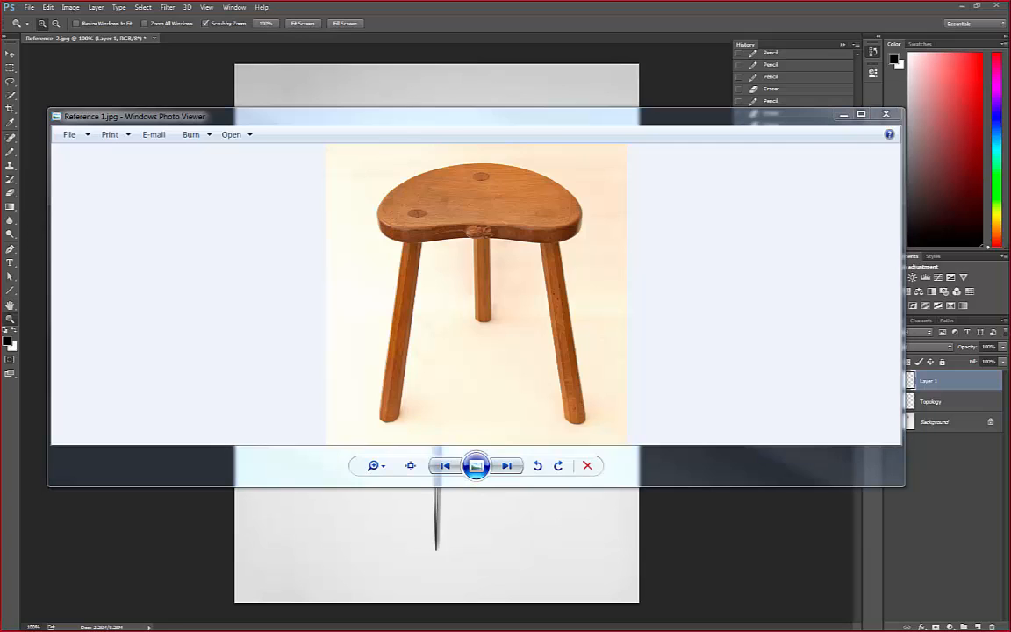
key("alt+Tab")
left_click(465, 66)
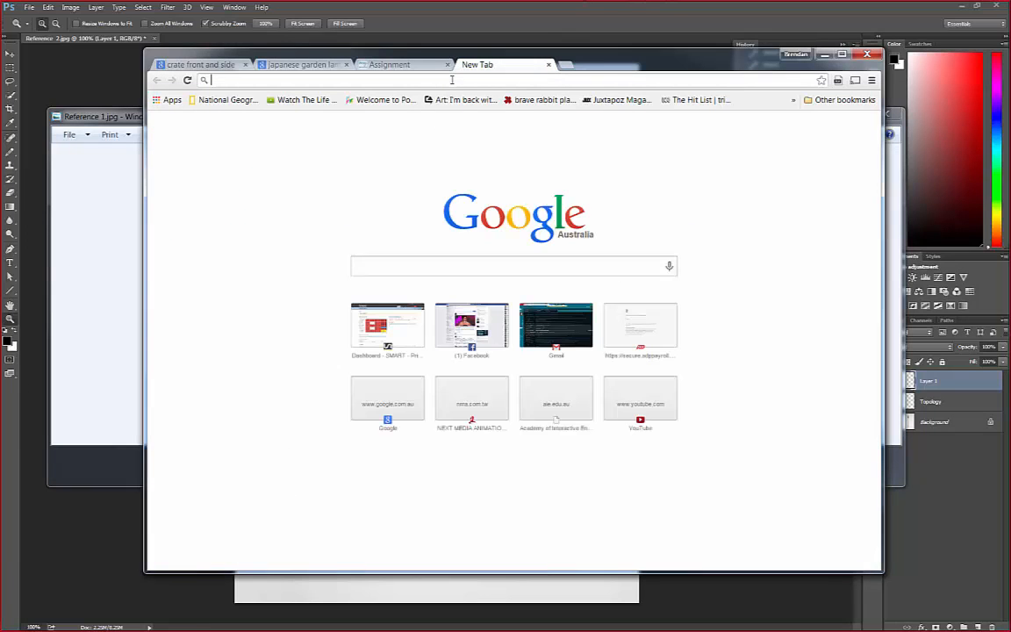
type("huma")
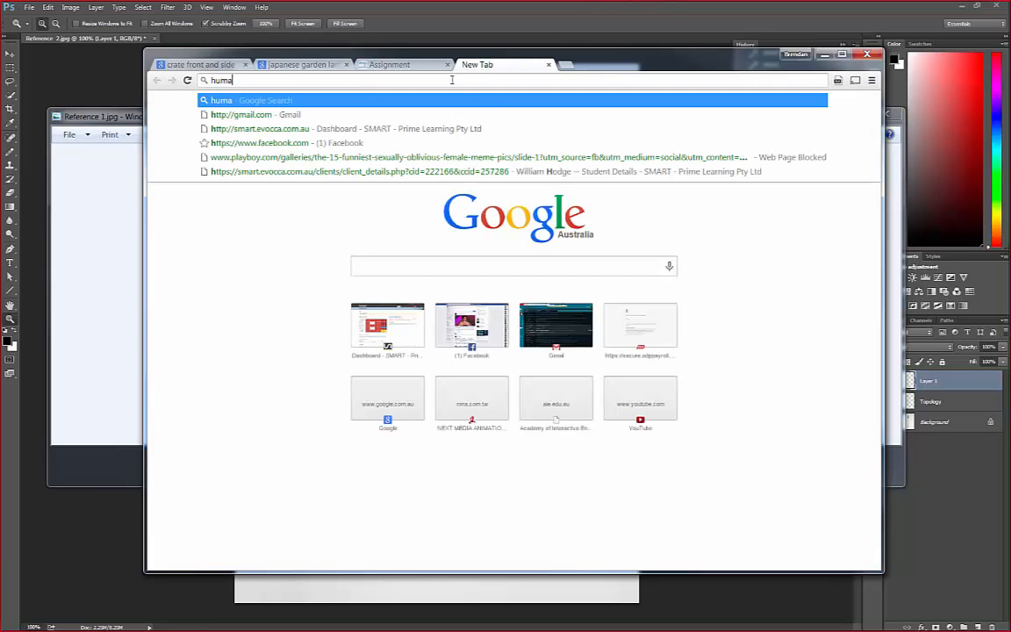
type("n face to")
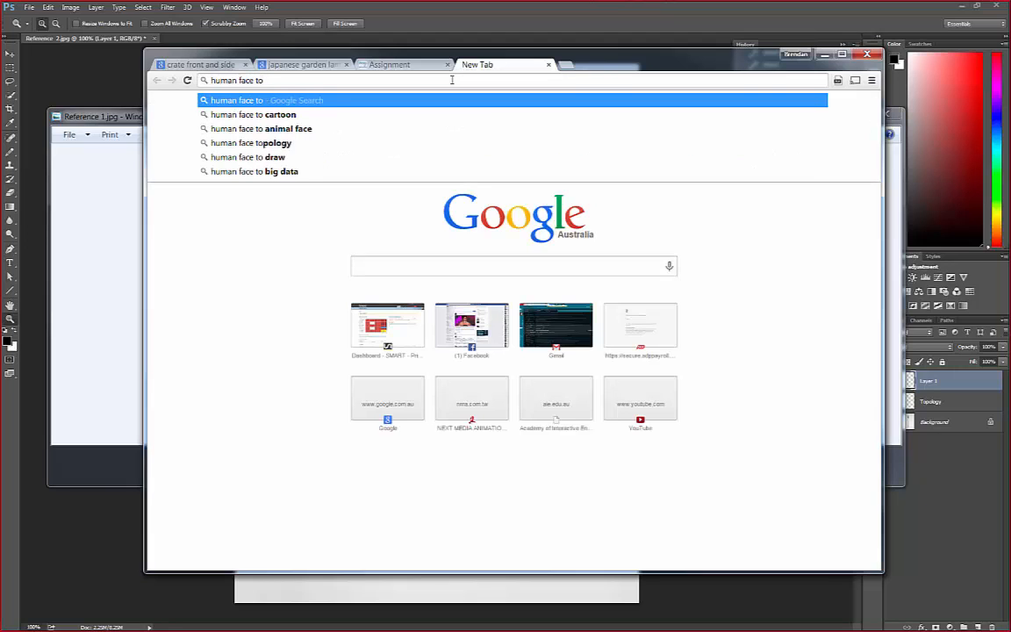
type("p")
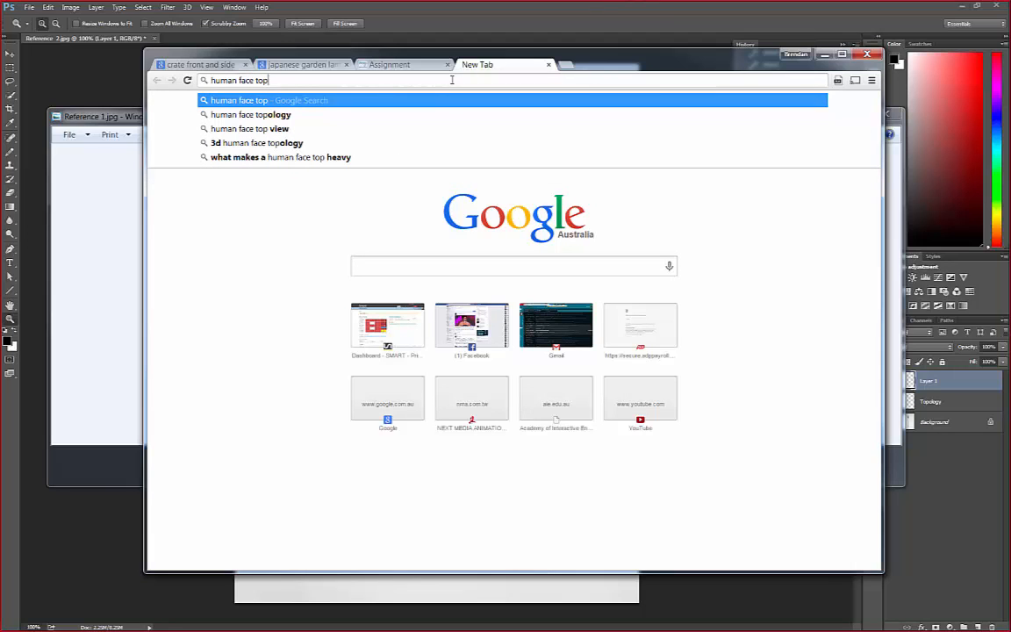
type("ology")
key("Return")
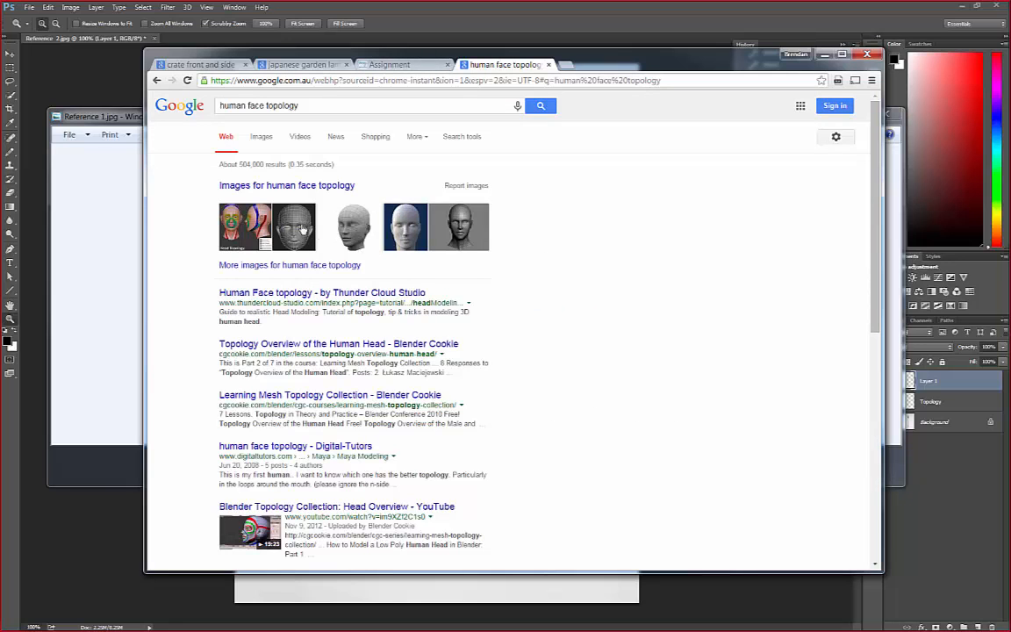
left_click(263, 137)
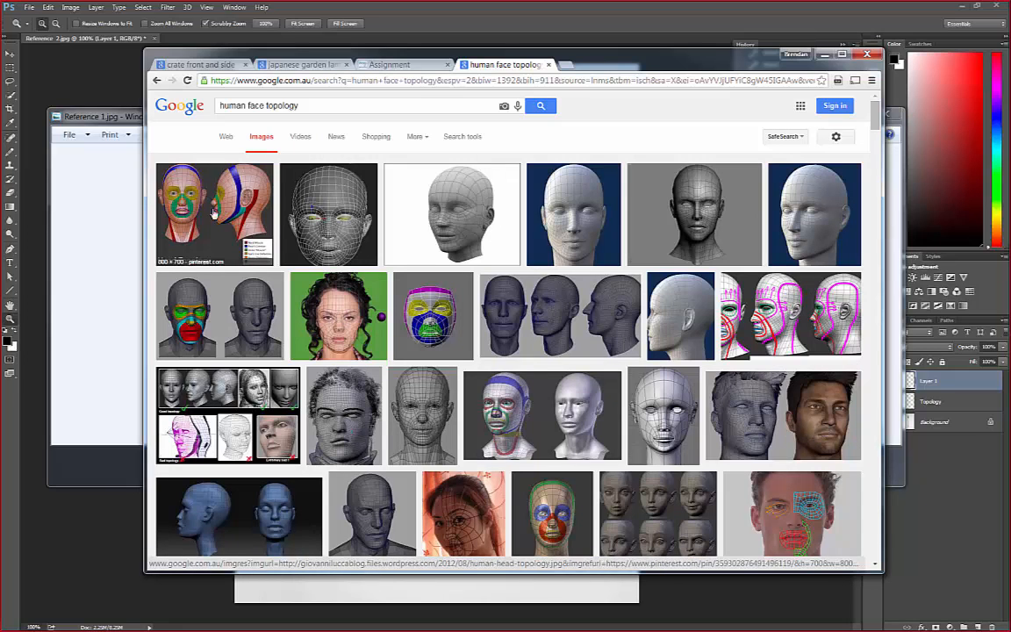
Browse the human face topology image results, examining wireframe heads, coloured edge-loop diagrams and topology lines drawn over face photos
scroll(316, 425, "down", 3)
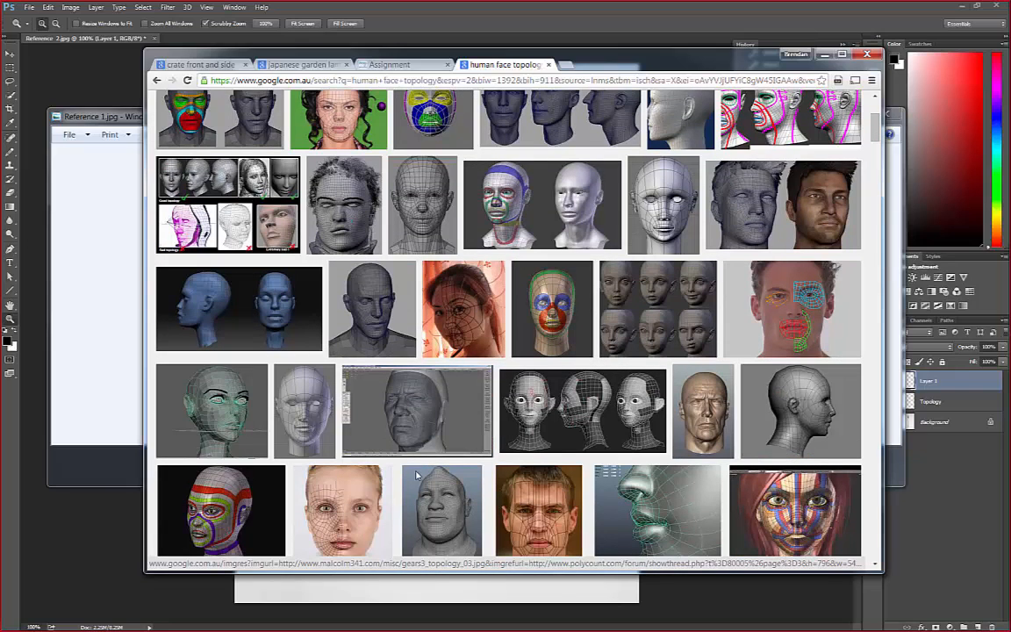
scroll(422, 468, "down", 3)
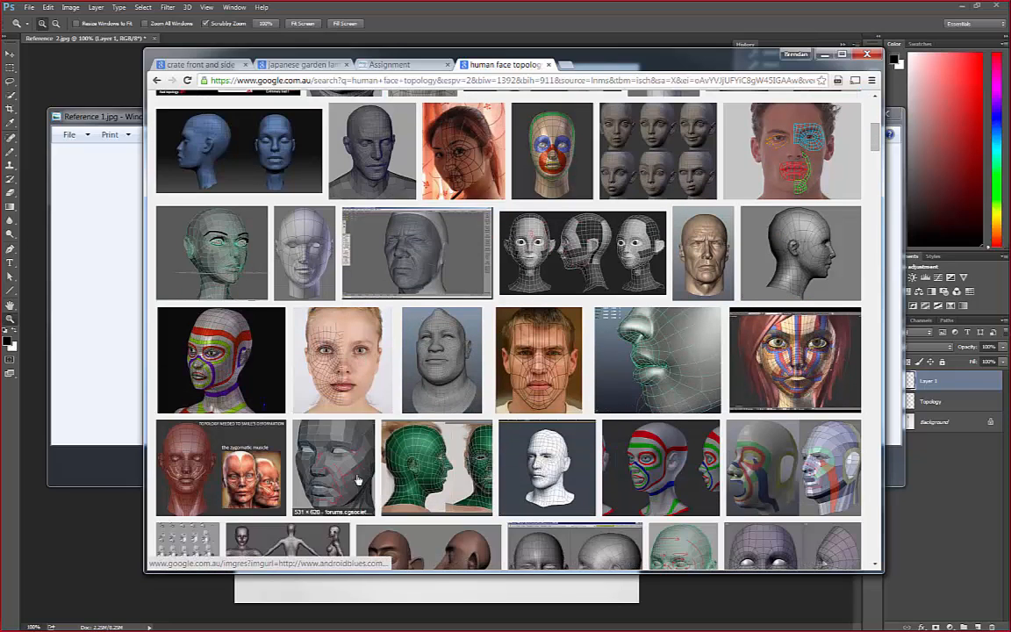
scroll(358, 480, "down", 3)
scroll(358, 480, "down", 2)
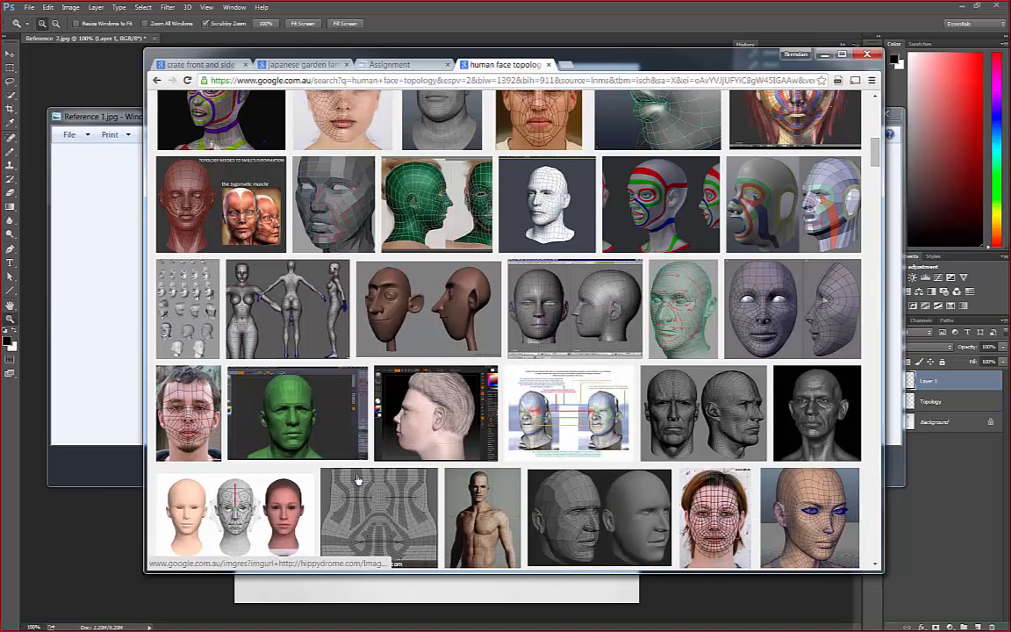
scroll(435, 440, "down", 1)
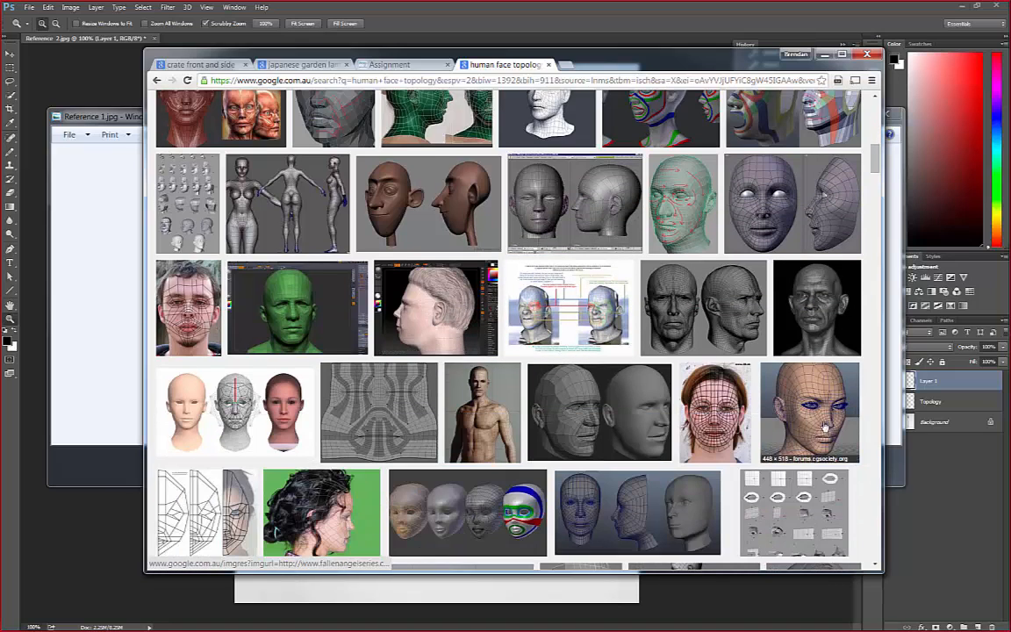
scroll(509, 453, "down", 2)
scroll(509, 453, "down", 2)
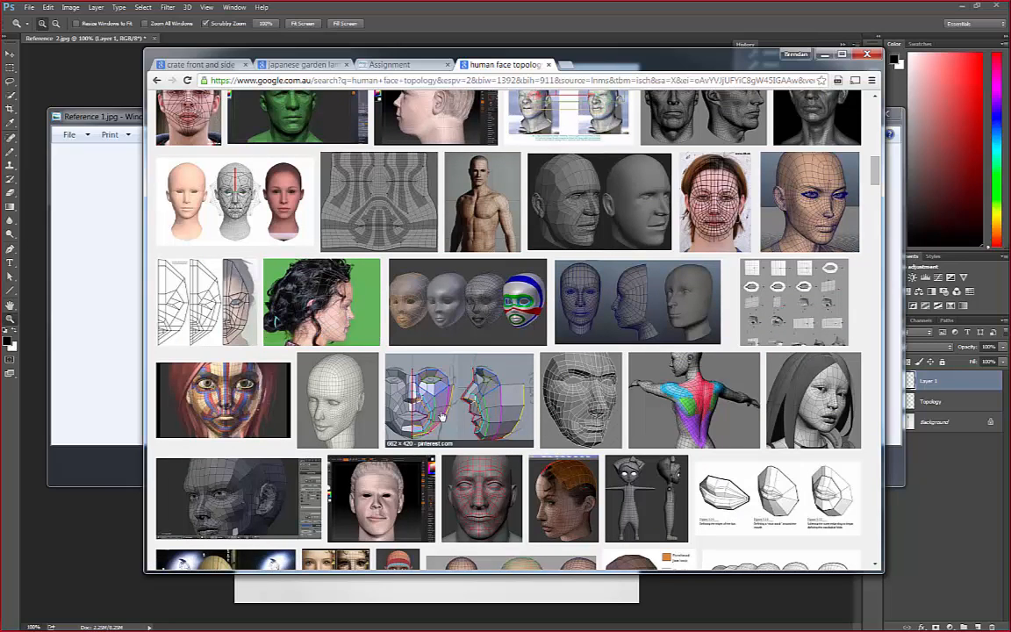
scroll(453, 429, "down", 3)
scroll(453, 429, "up", 3)
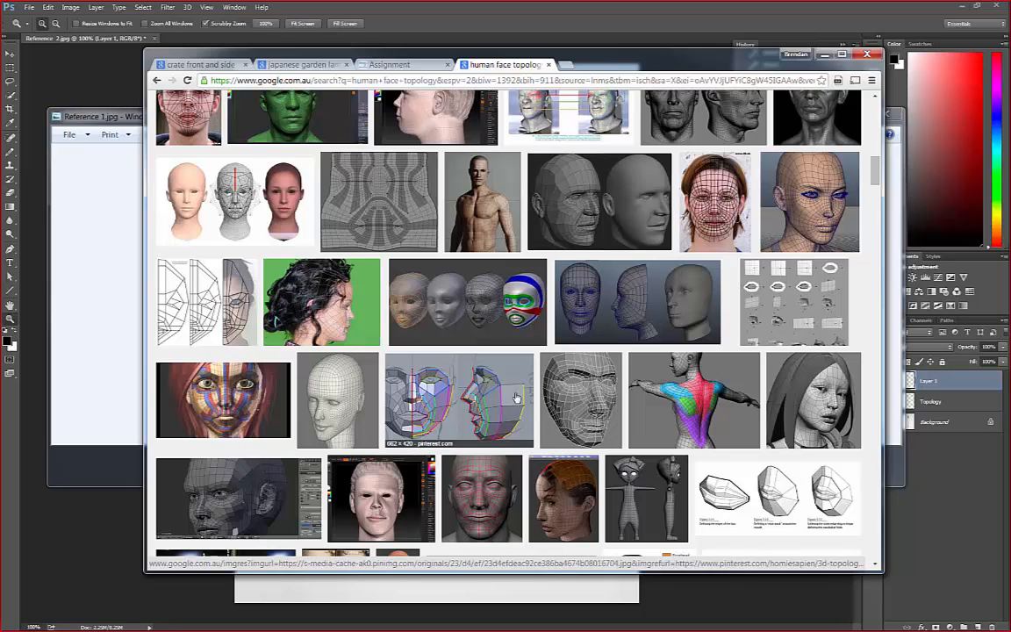
scroll(517, 397, "down", 7)
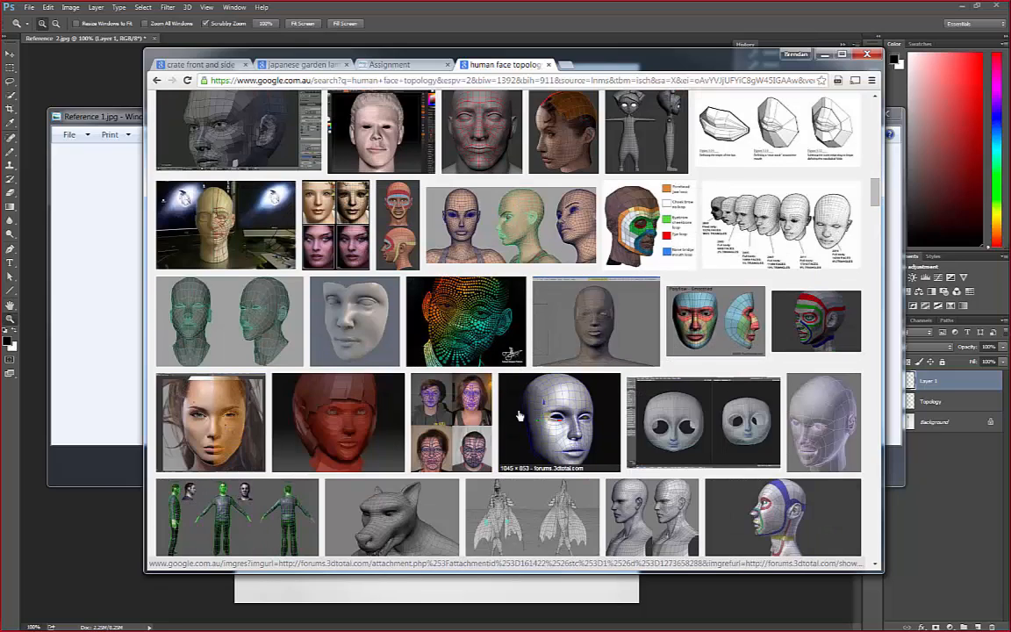
scroll(519, 416, "down", 3)
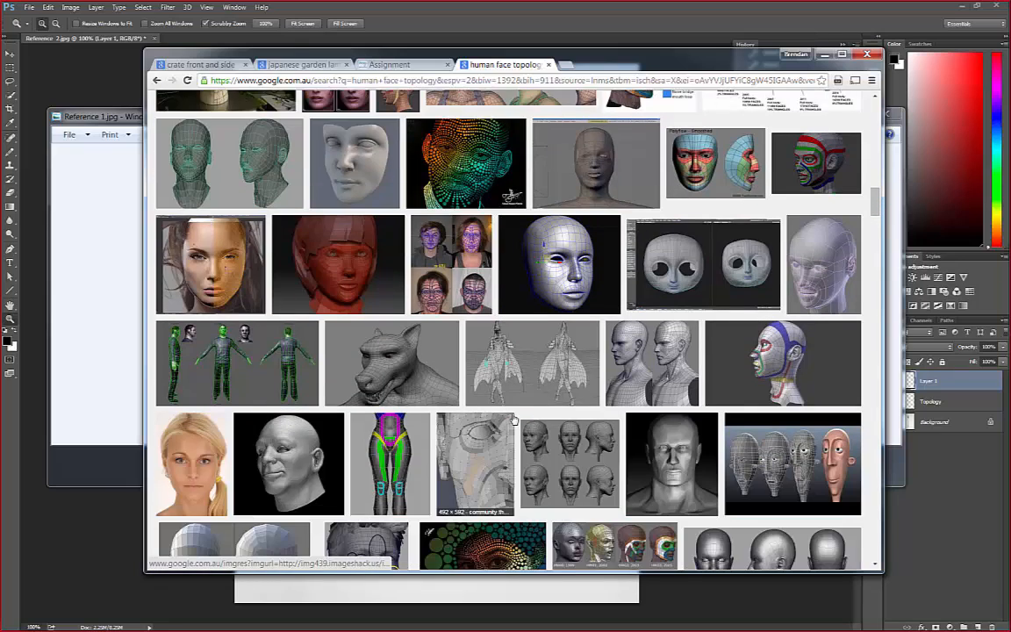
scroll(505, 411, "down", 2)
scroll(488, 404, "down", 5)
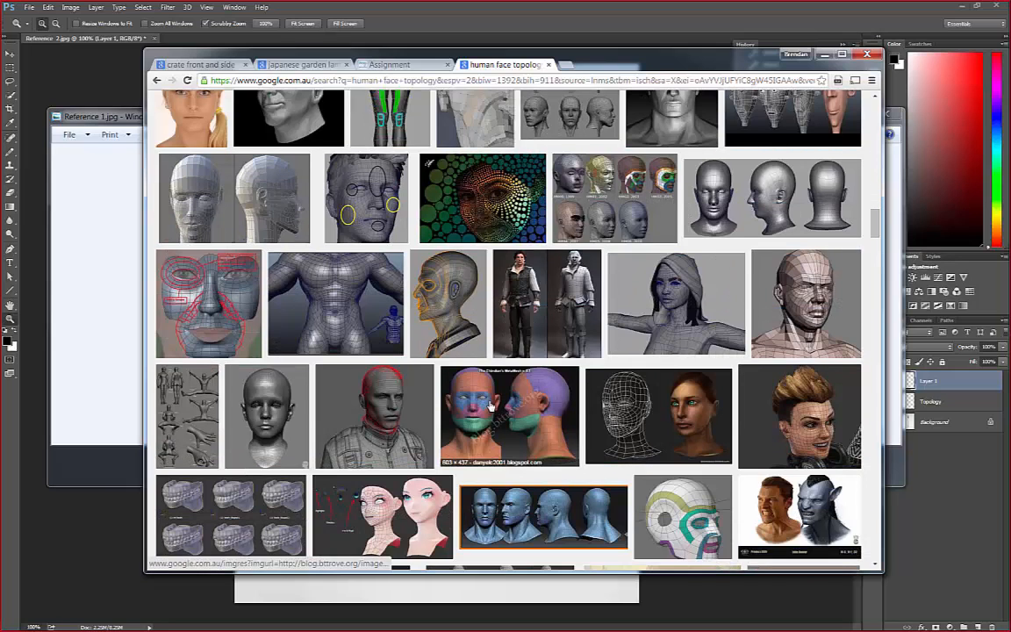
scroll(490, 406, "down", 5)
scroll(486, 409, "up", 2)
scroll(486, 409, "down", 2)
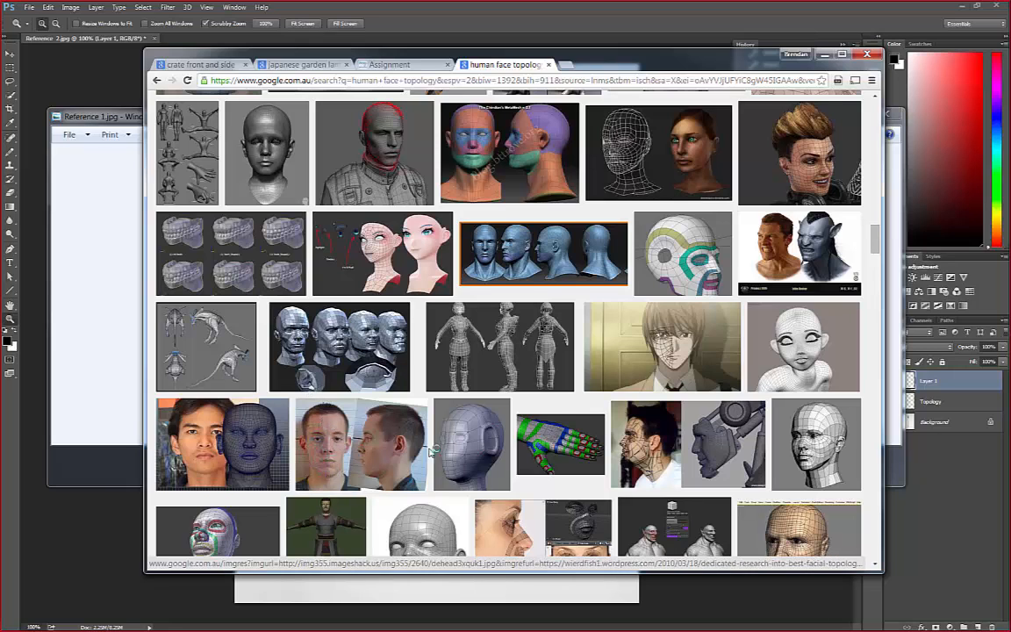
scroll(422, 457, "down", 3)
scroll(421, 457, "up", 1)
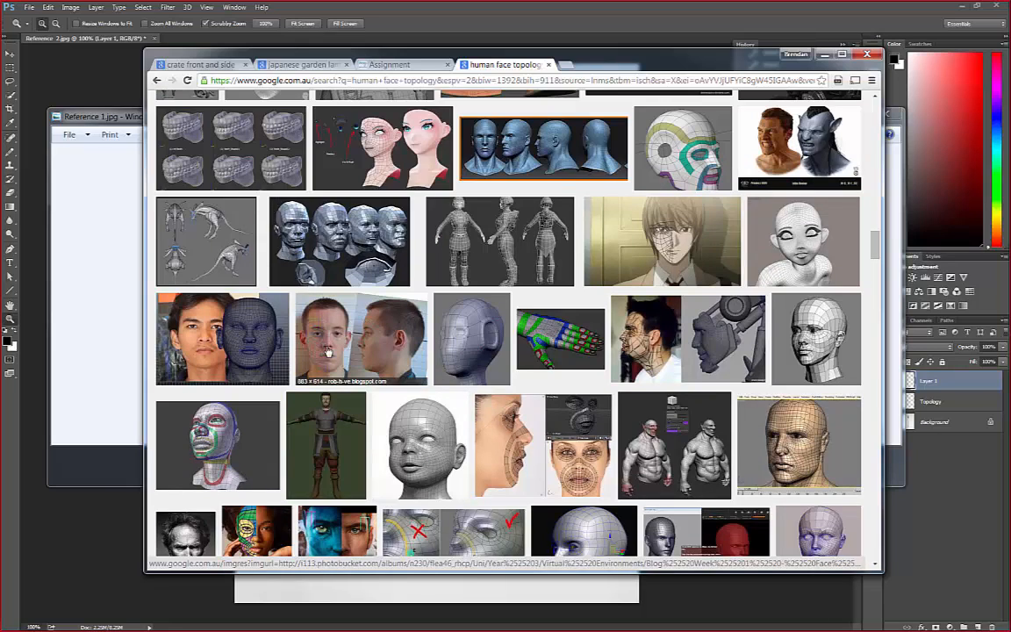
scroll(328, 396, "down", 1)
scroll(328, 395, "up", 1)
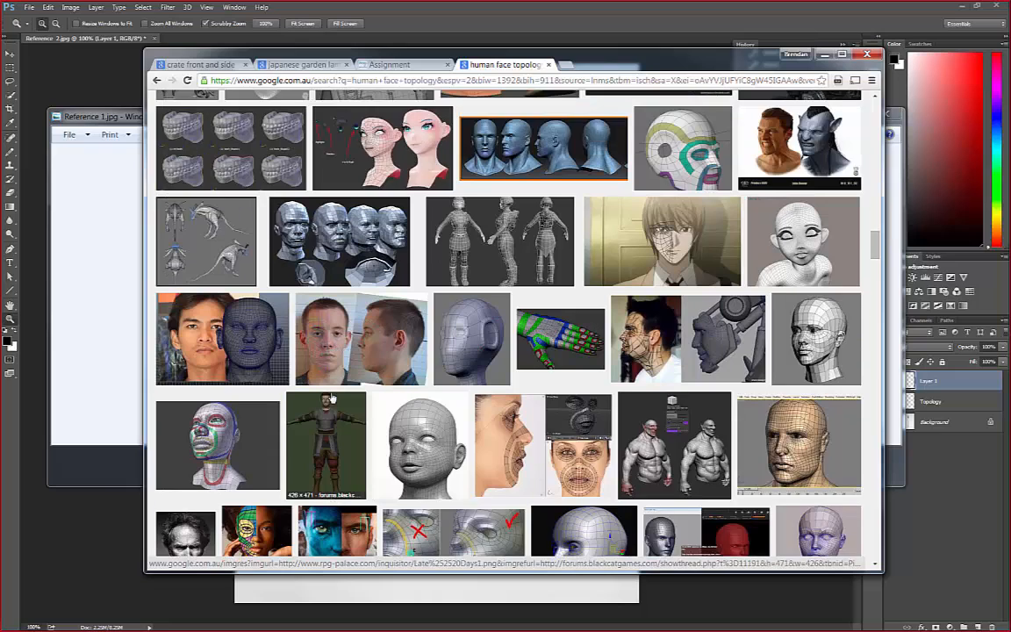
Examine more face topology examples further down the image results, including wireframe heads, right-and-wrong edge-loop comparisons and mesh lines over photos
scroll(346, 408, "down", 1)
scroll(346, 408, "up", 1)
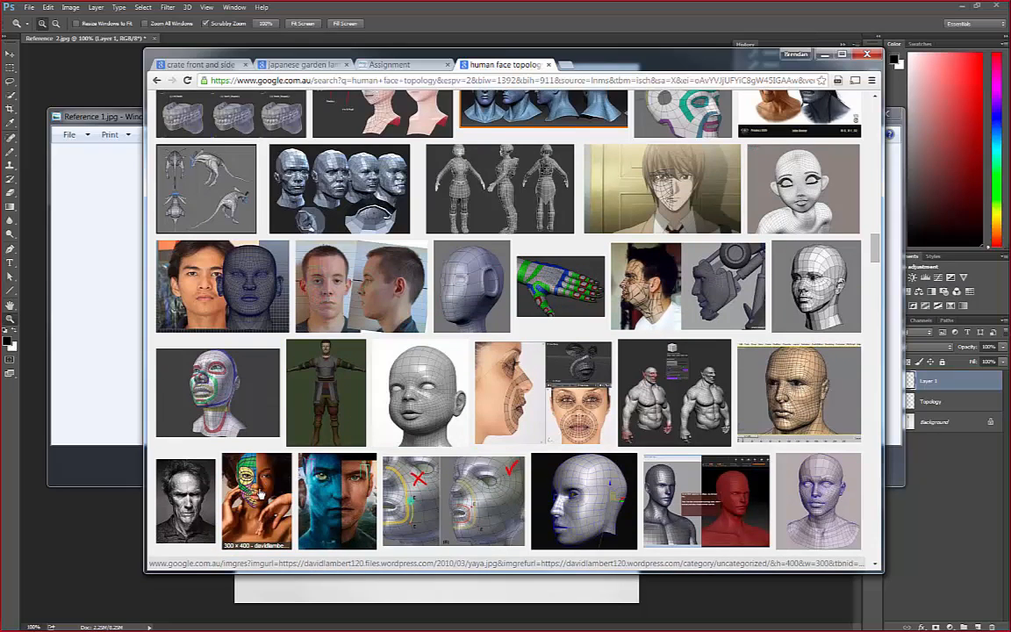
scroll(262, 424, "down", 1)
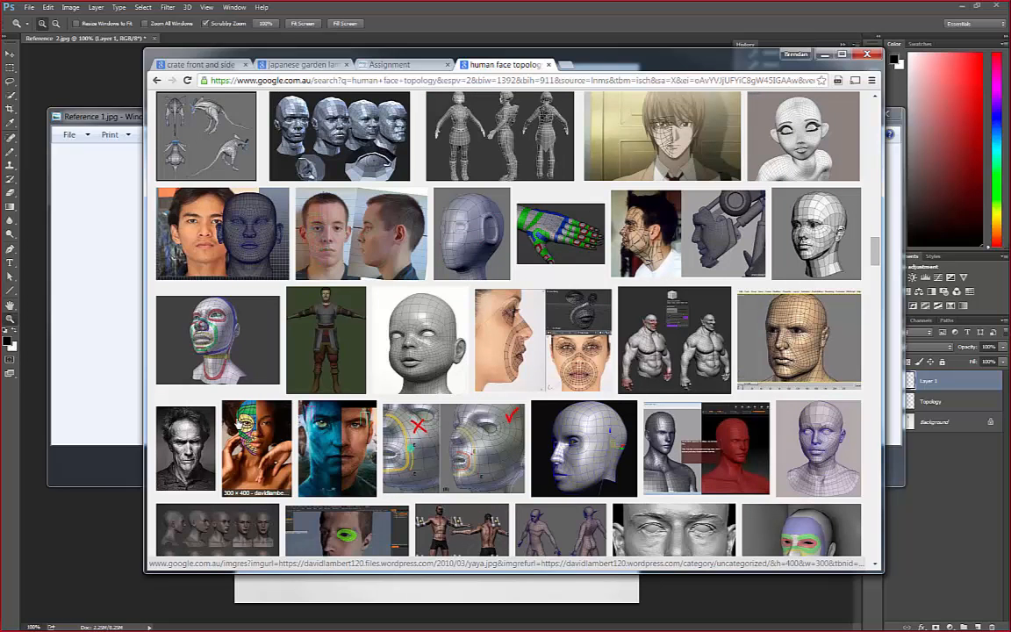
scroll(230, 421, "down", 3)
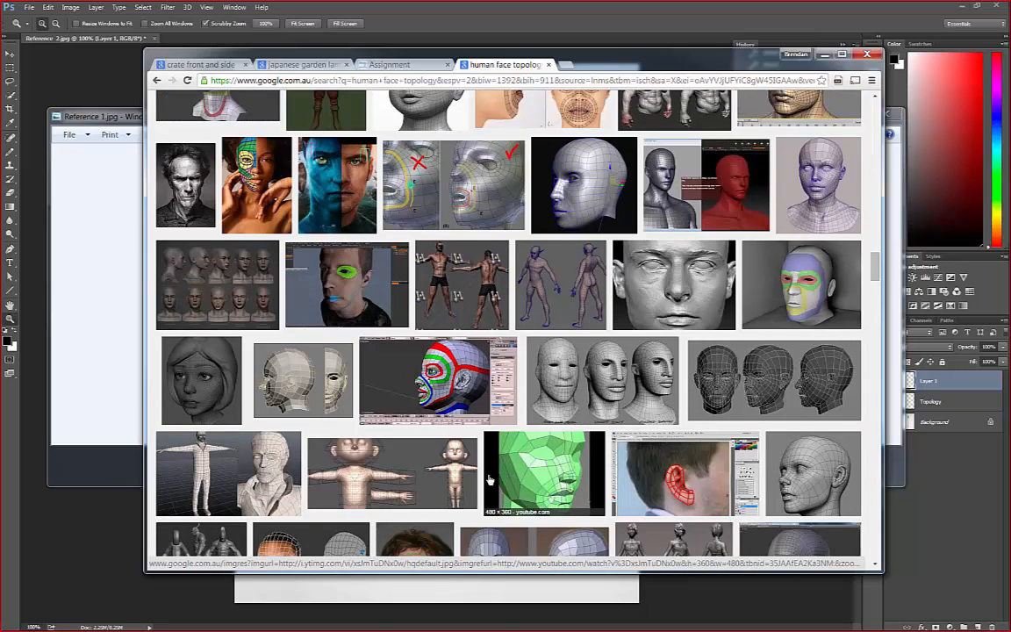
scroll(442, 430, "down", 2)
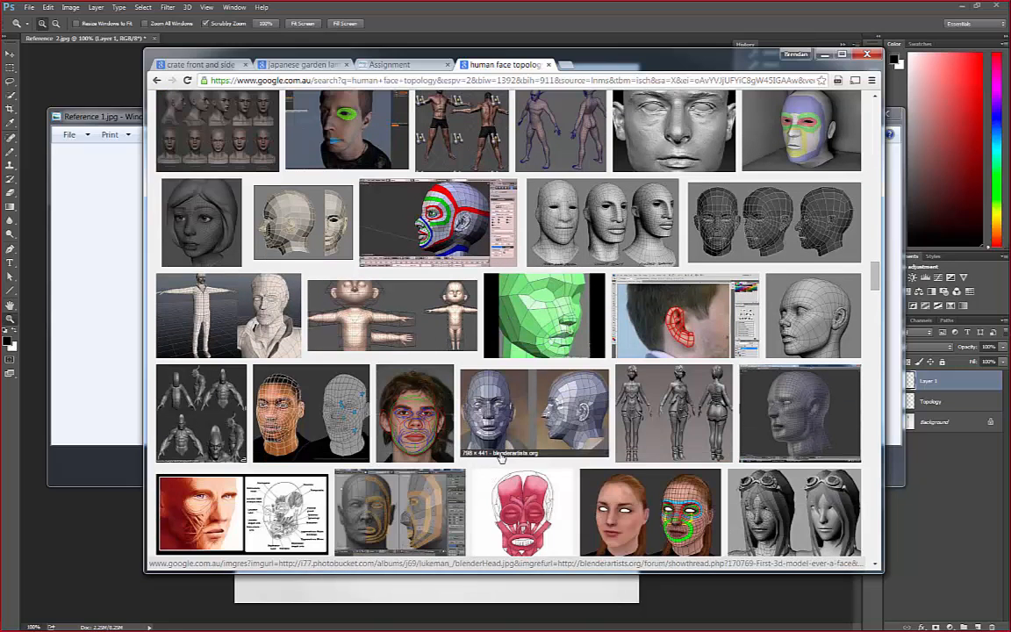
scroll(457, 399, "up", 3)
scroll(506, 442, "up", 1)
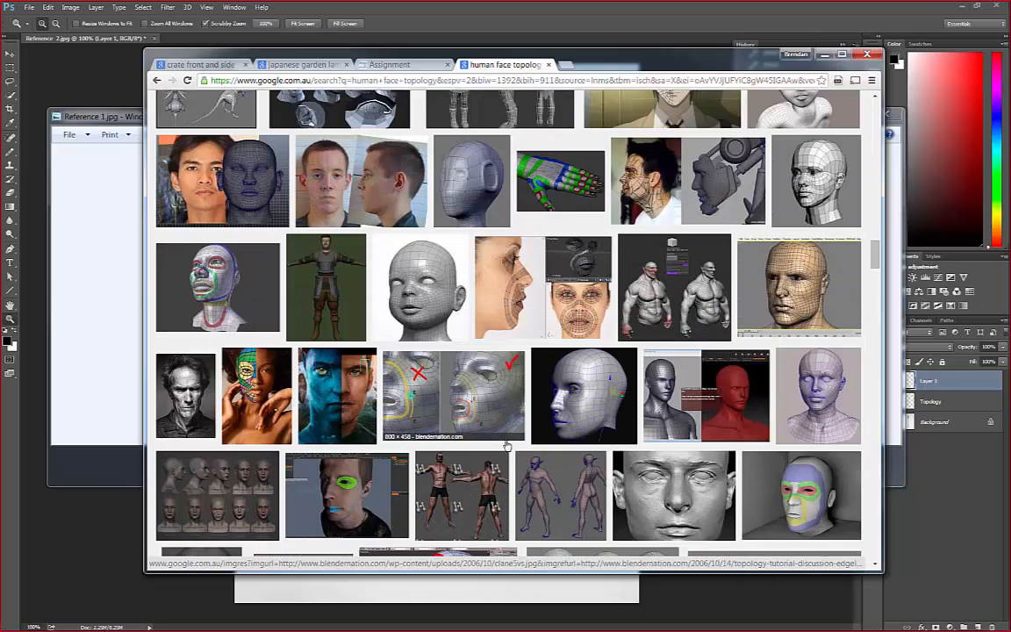
scroll(507, 446, "up", 1)
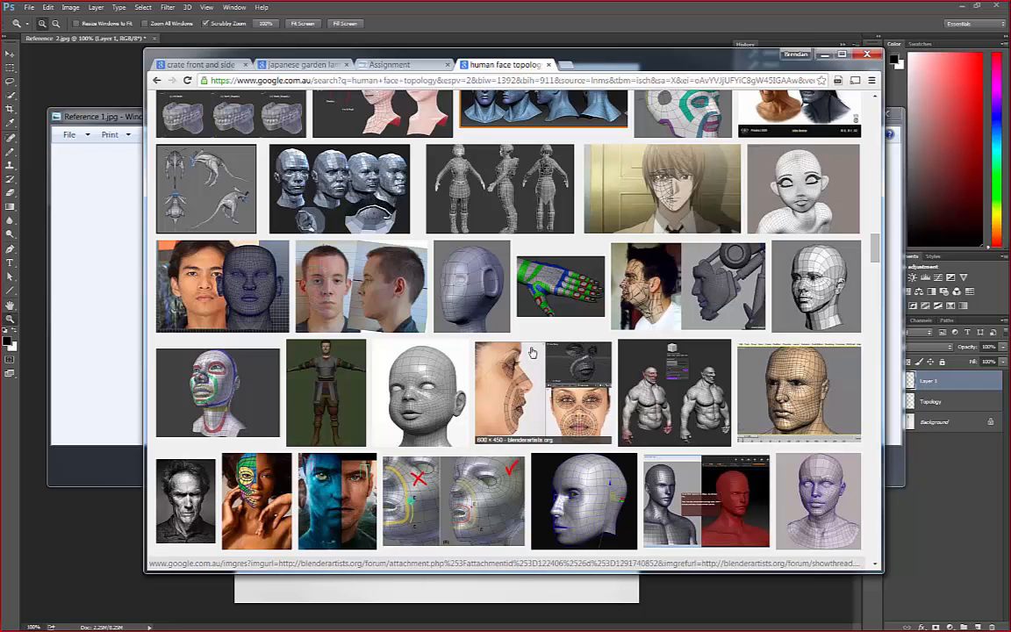
scroll(579, 408, "up", 8)
scroll(564, 411, "up", 3)
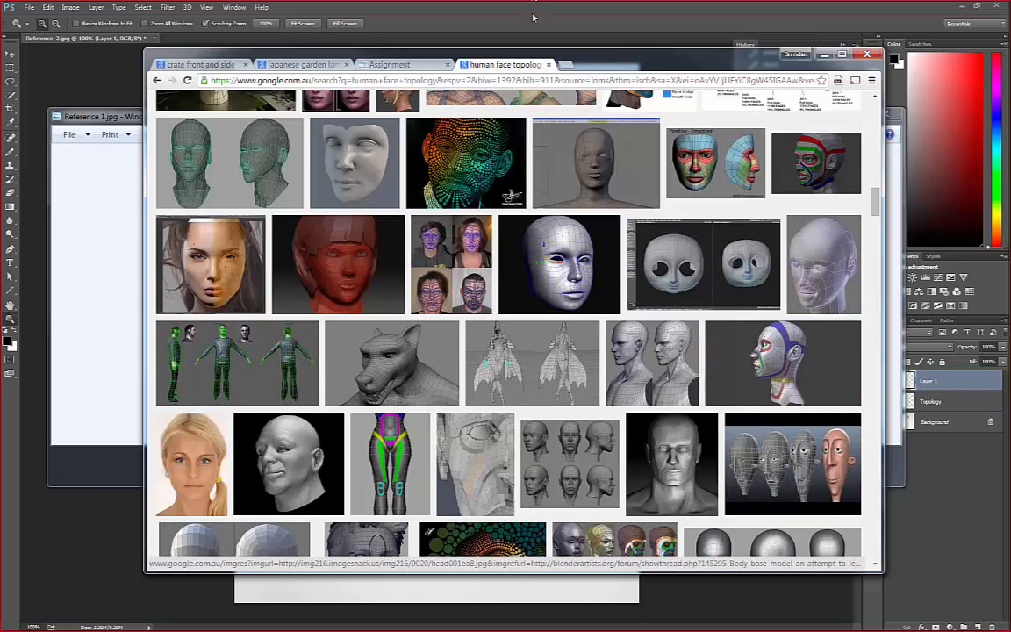
Close the face topology search tab, minimize the browser and close the stool reference photo to return to the sword document in Photoshop
left_click(548, 65)
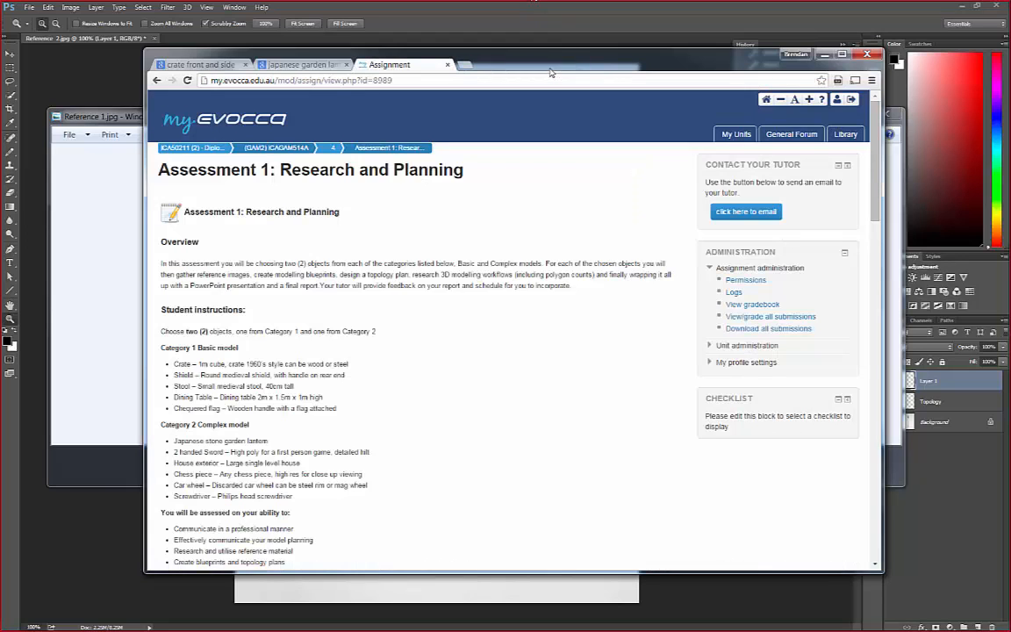
left_click(291, 65)
left_click(825, 54)
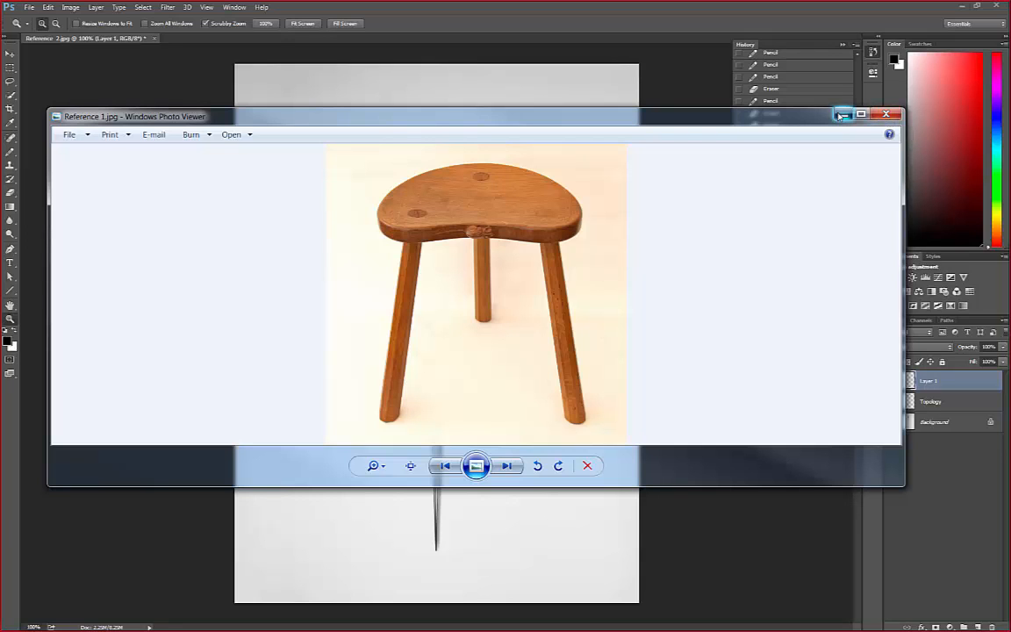
left_click(887, 115)
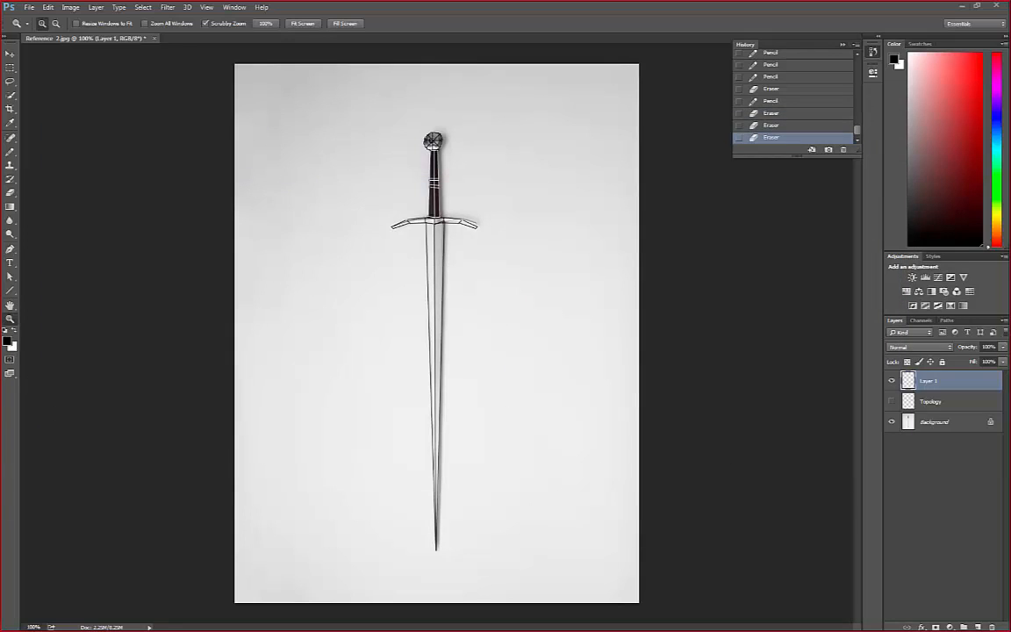